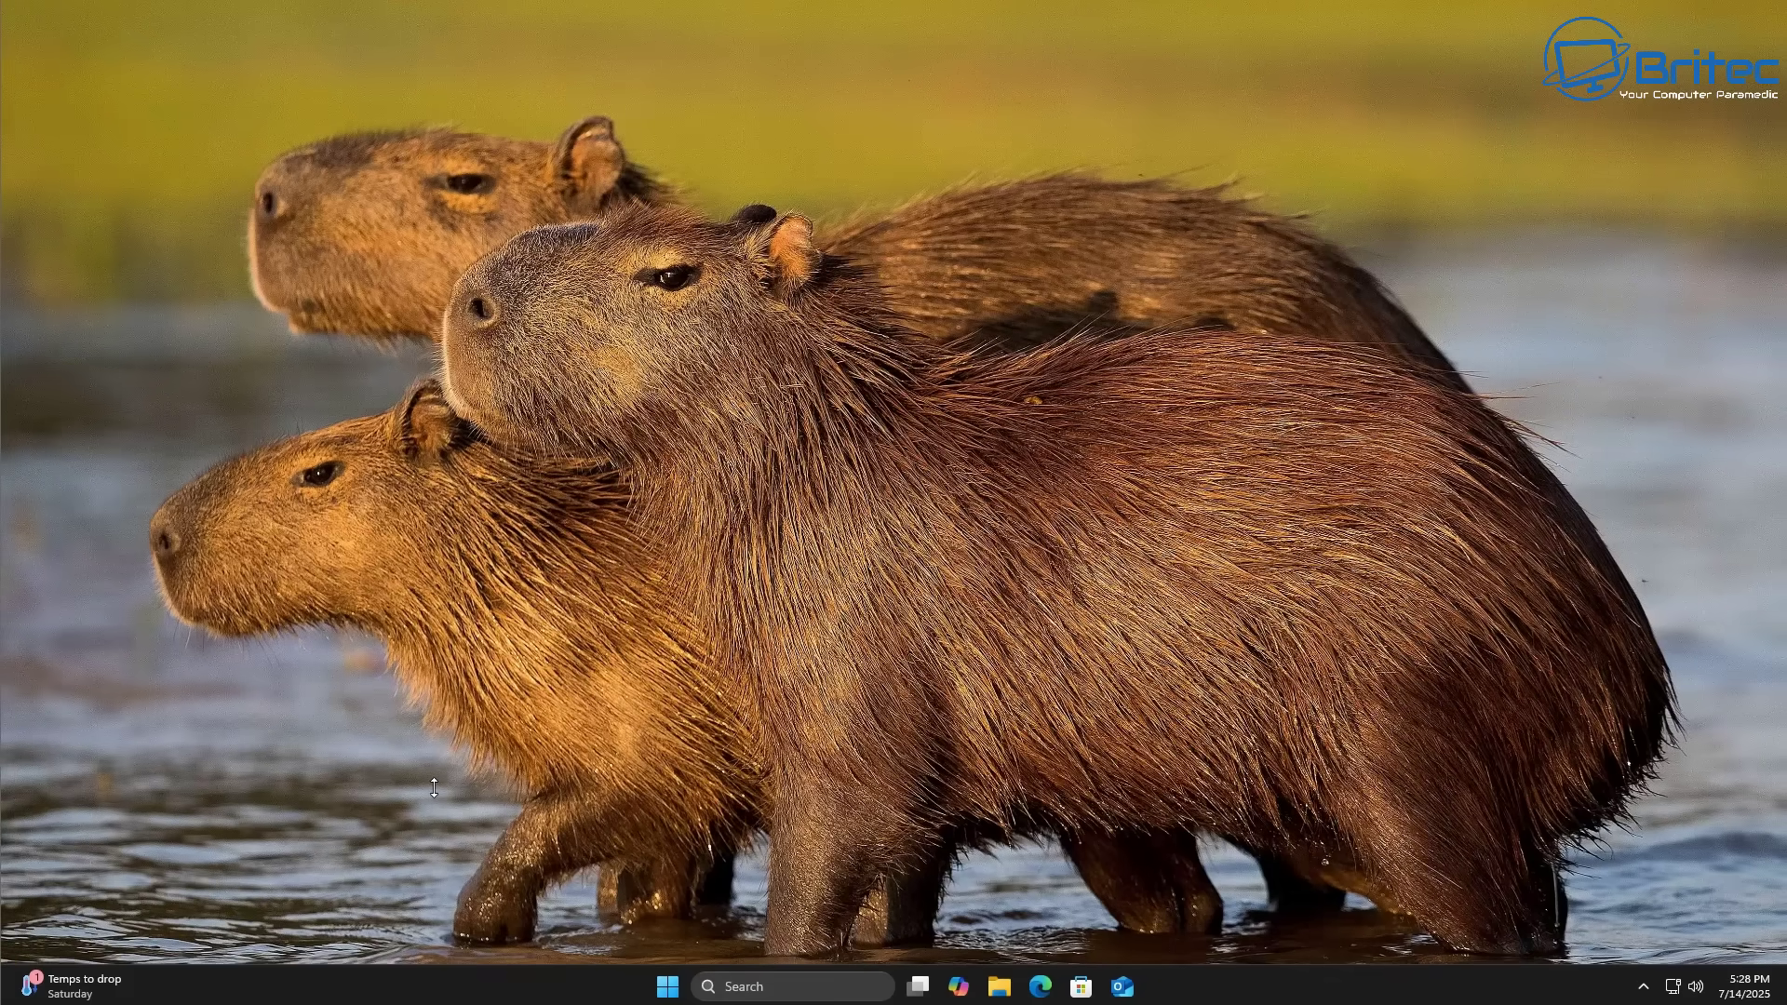
Open the Start menu and scroll through its Pinned and All sections
{"action": "left_click", "coordinate": [667, 987]}
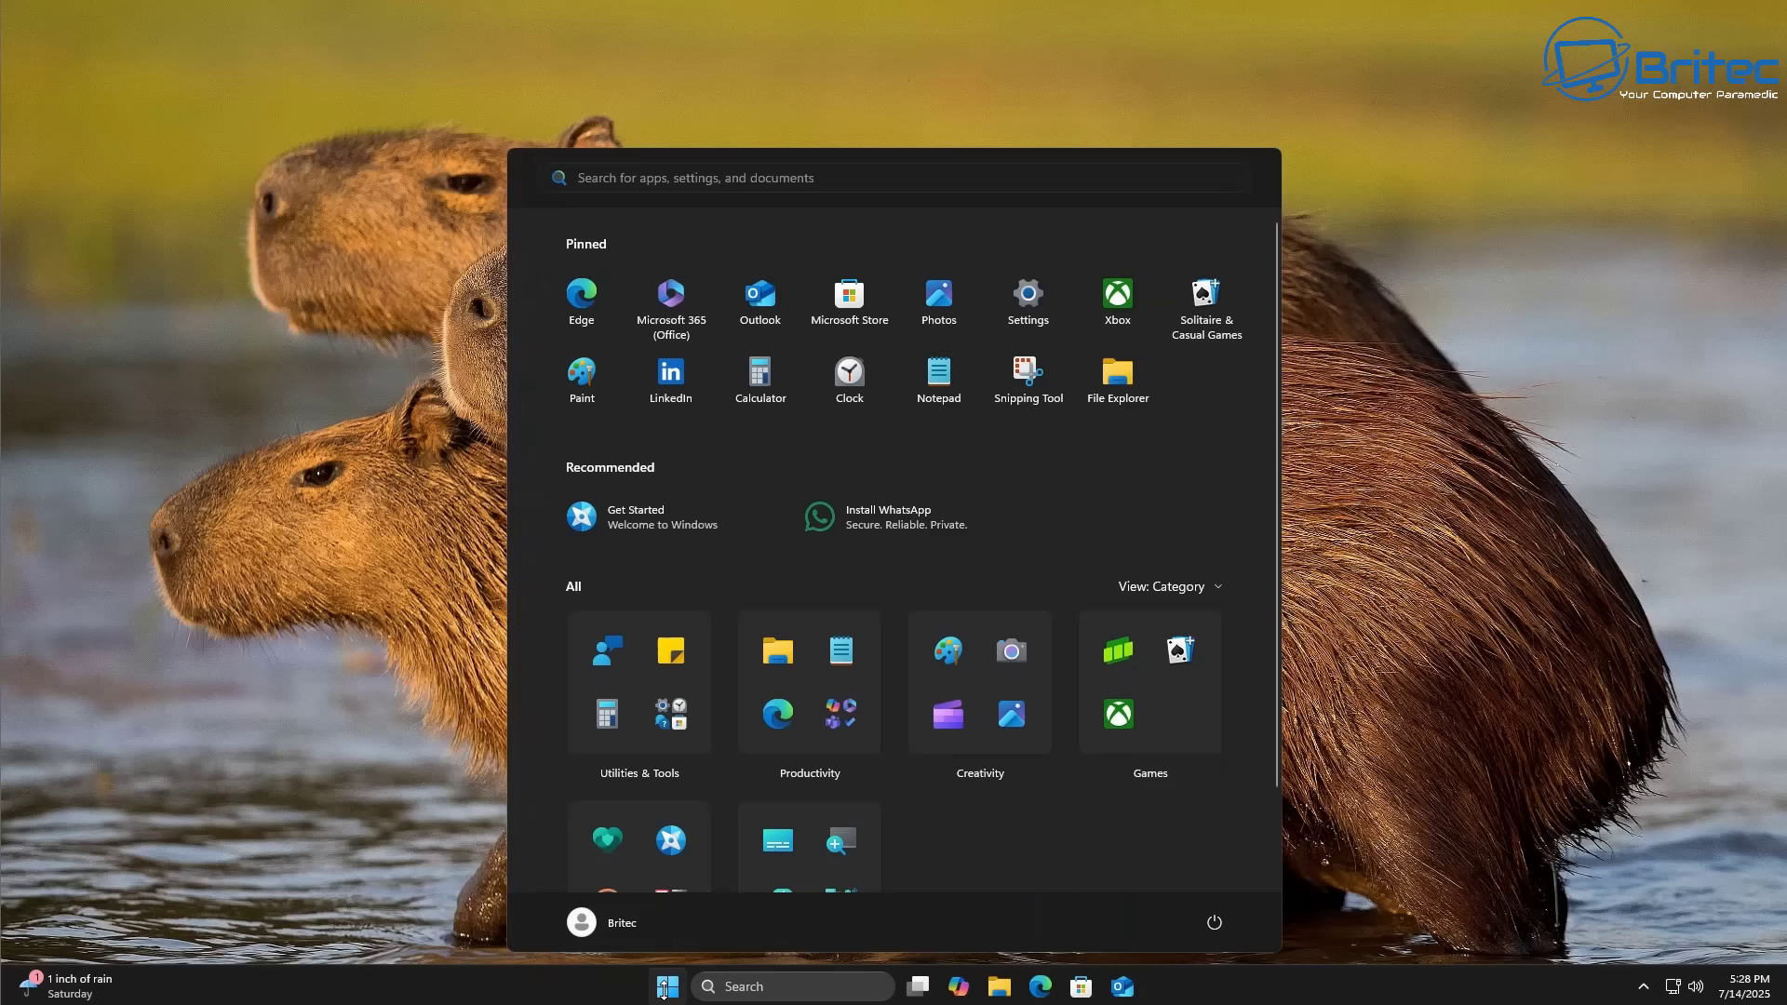
{"action": "scroll", "coordinate": [1061, 721], "scroll_direction": "down", "scroll_amount": 2}
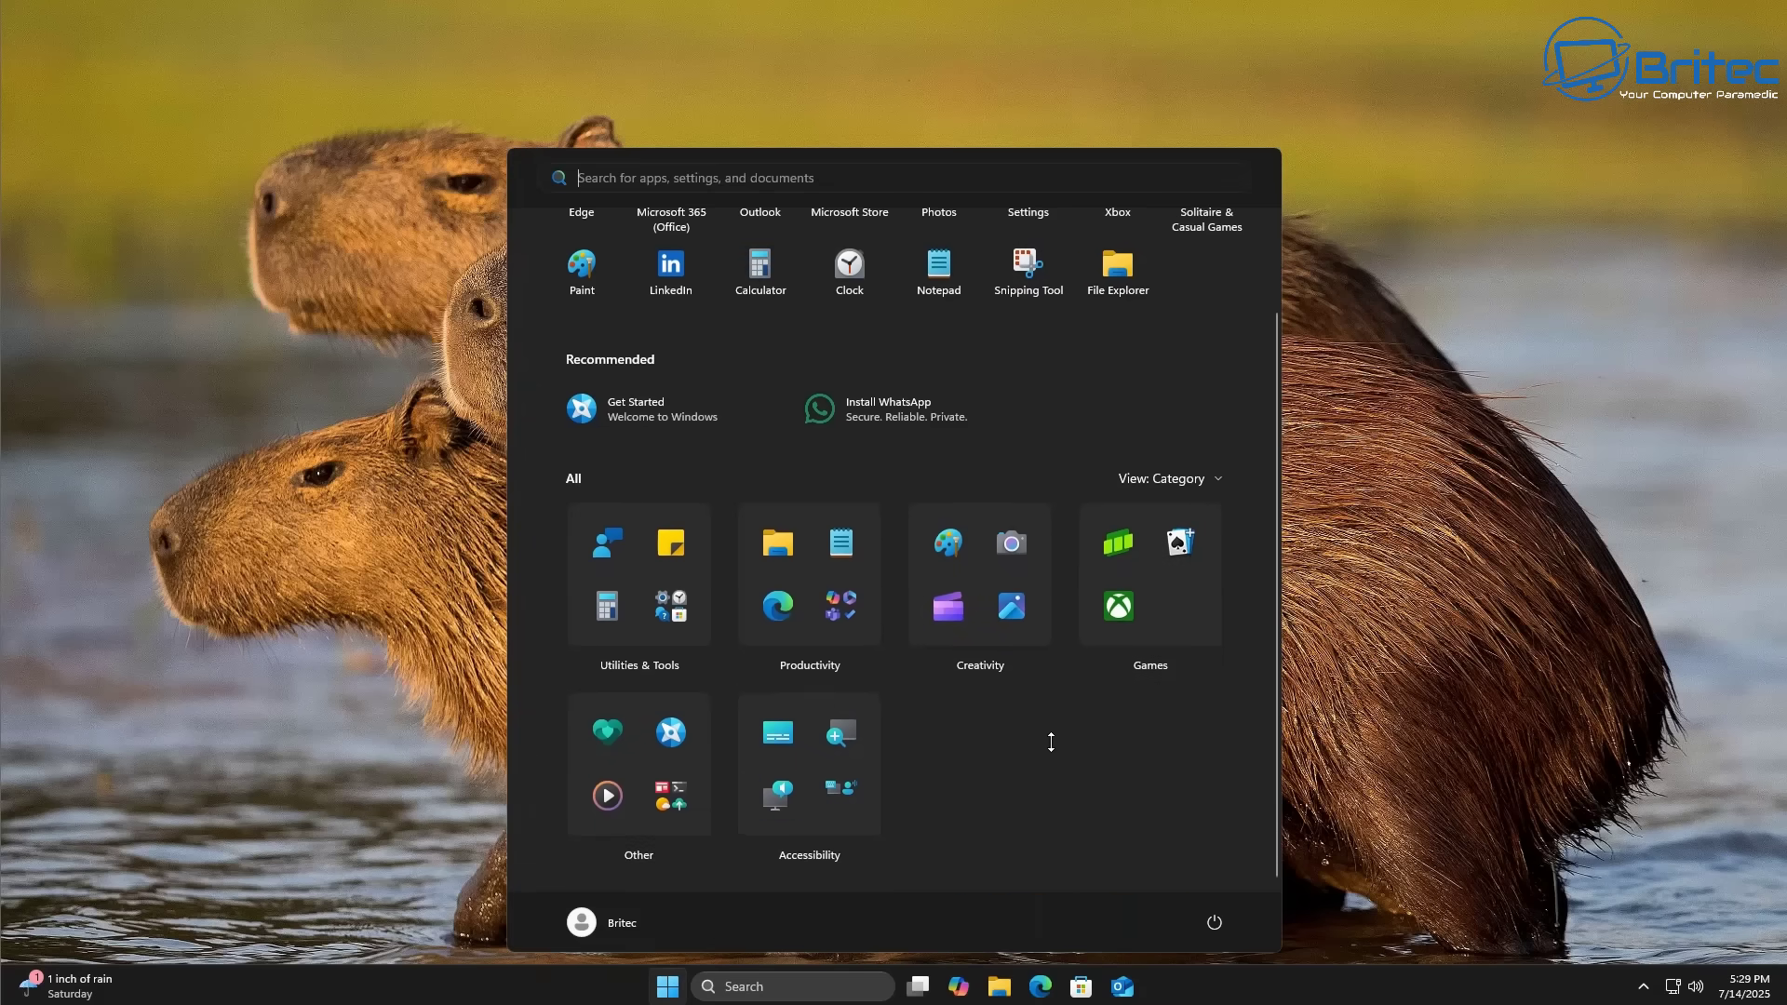
{"action": "scroll", "coordinate": [930, 797], "scroll_direction": "up", "scroll_amount": 2}
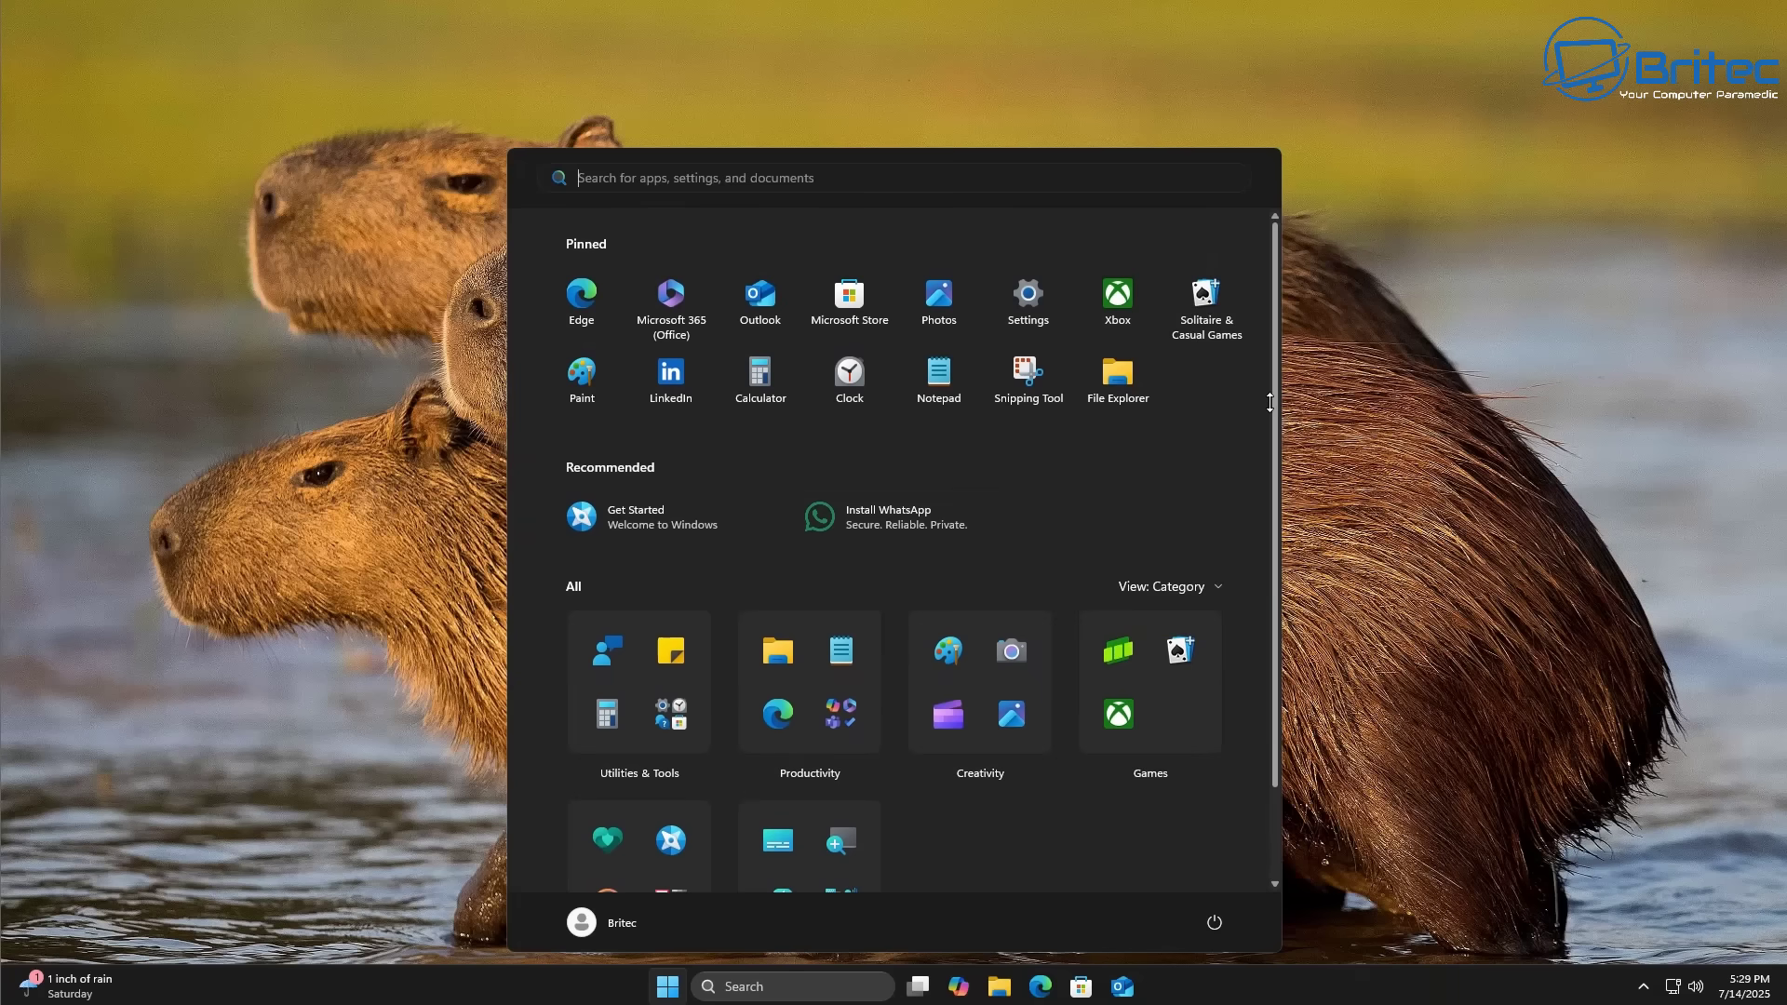
{"action": "scroll", "coordinate": [1281, 586], "scroll_direction": "down", "scroll_amount": 2}
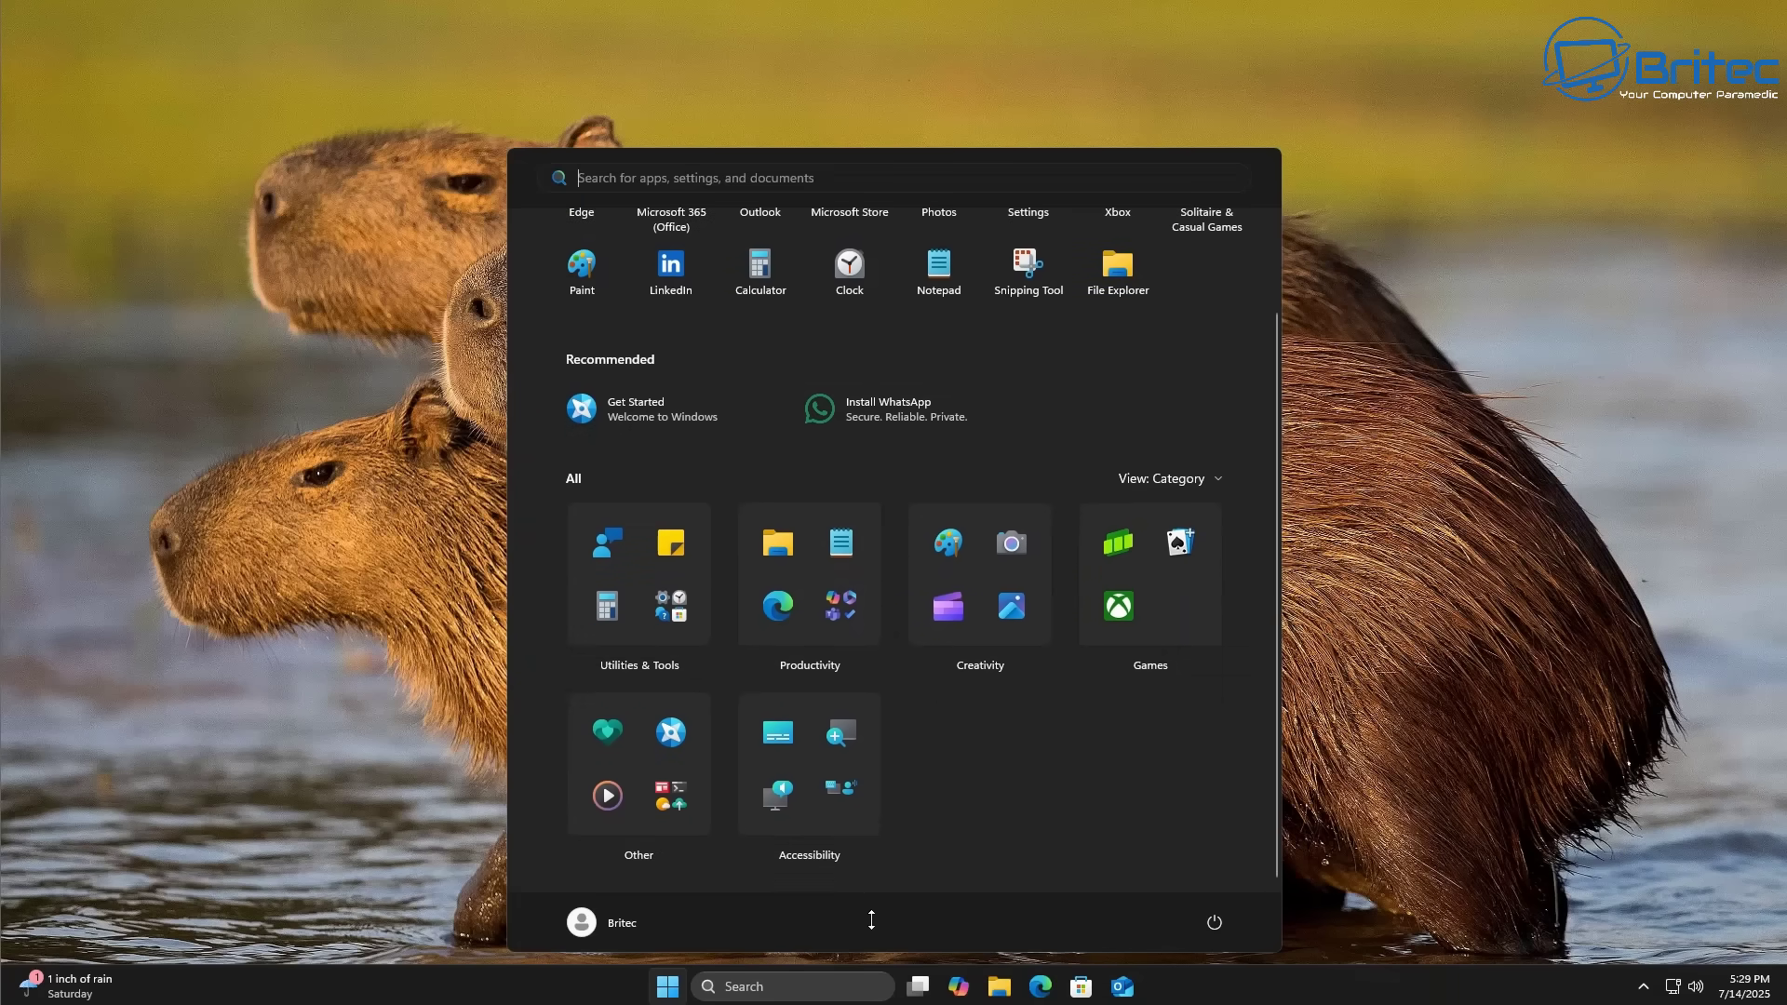
{"action": "scroll", "coordinate": [758, 745], "scroll_direction": "up", "scroll_amount": 2}
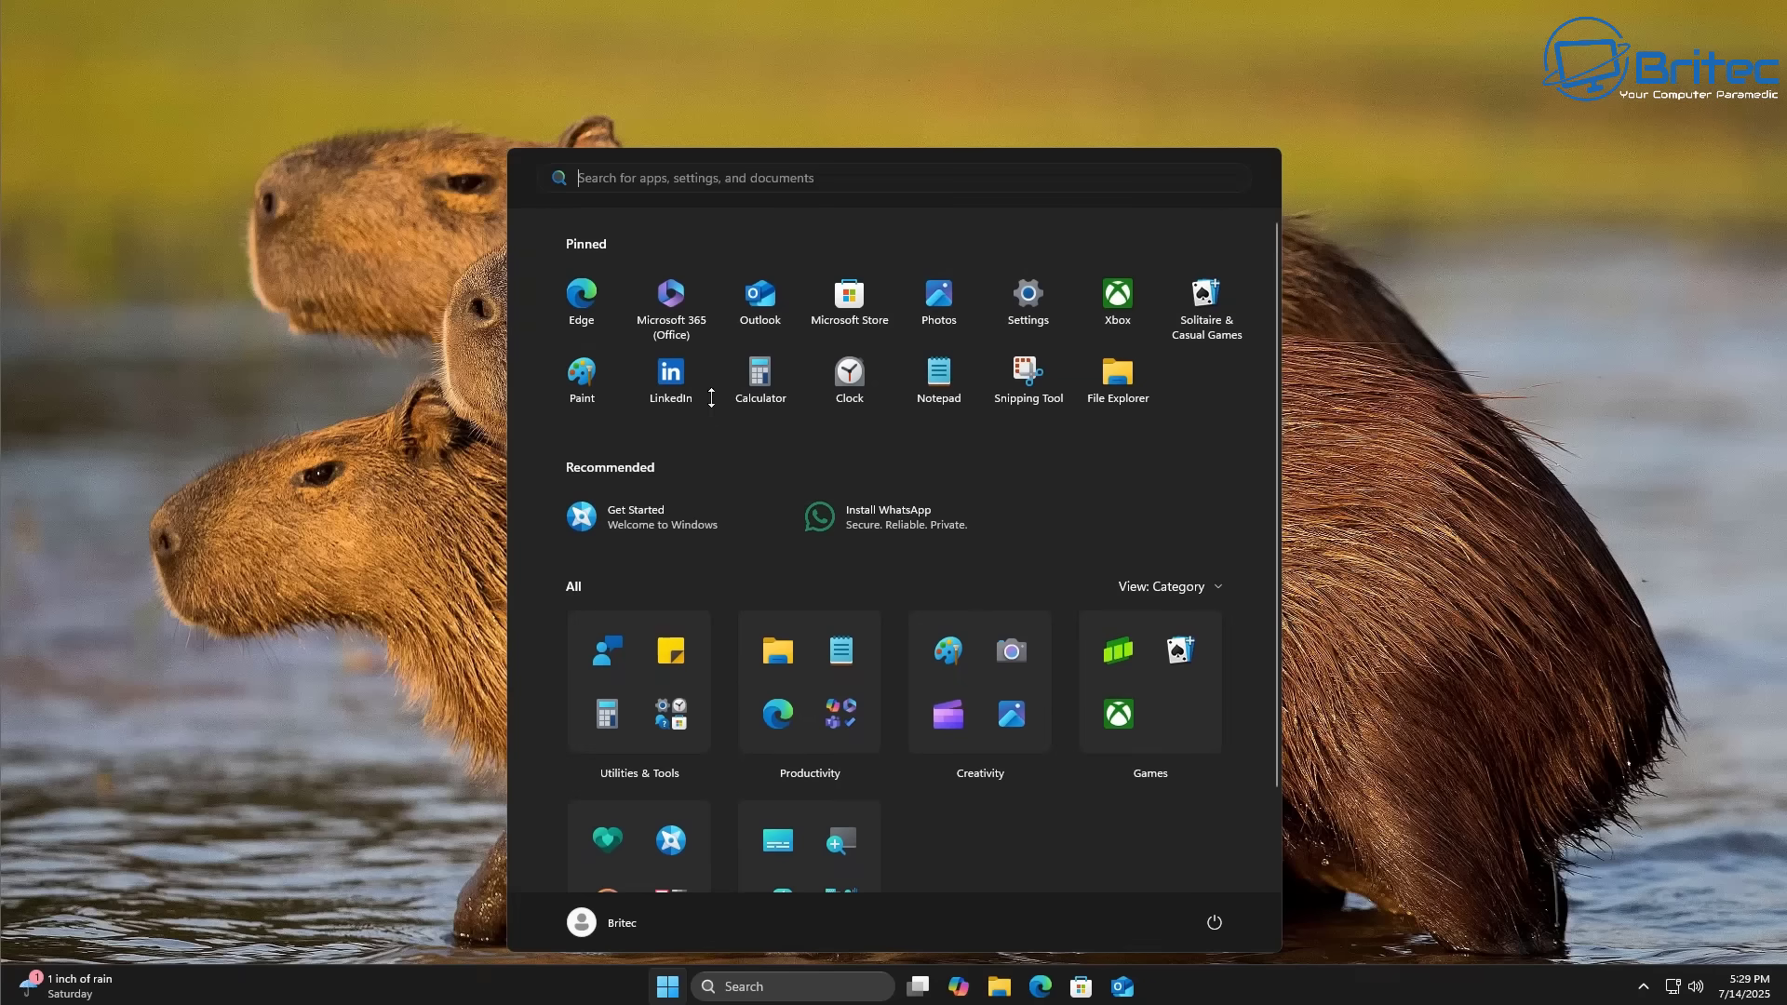
Check Start search's quick searches, then reopen Start and scroll to the All section
{"action": "left_click", "coordinate": [602, 178]}
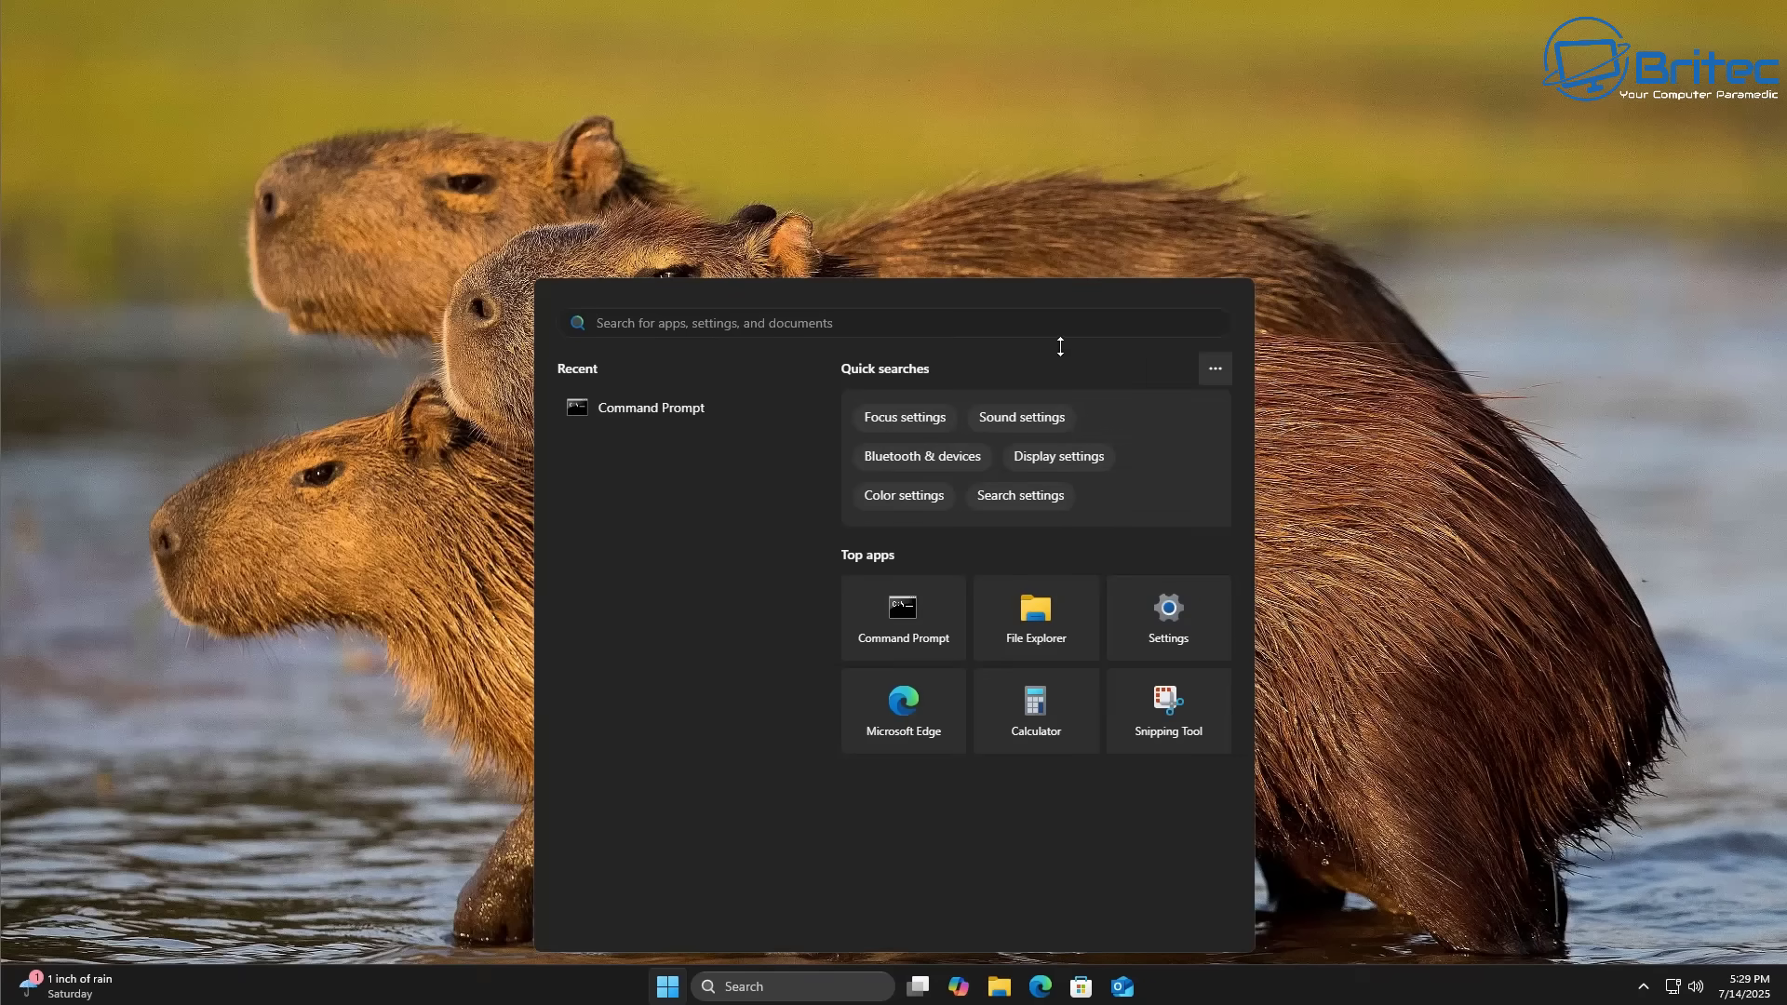
{"action": "left_click", "coordinate": [671, 979]}
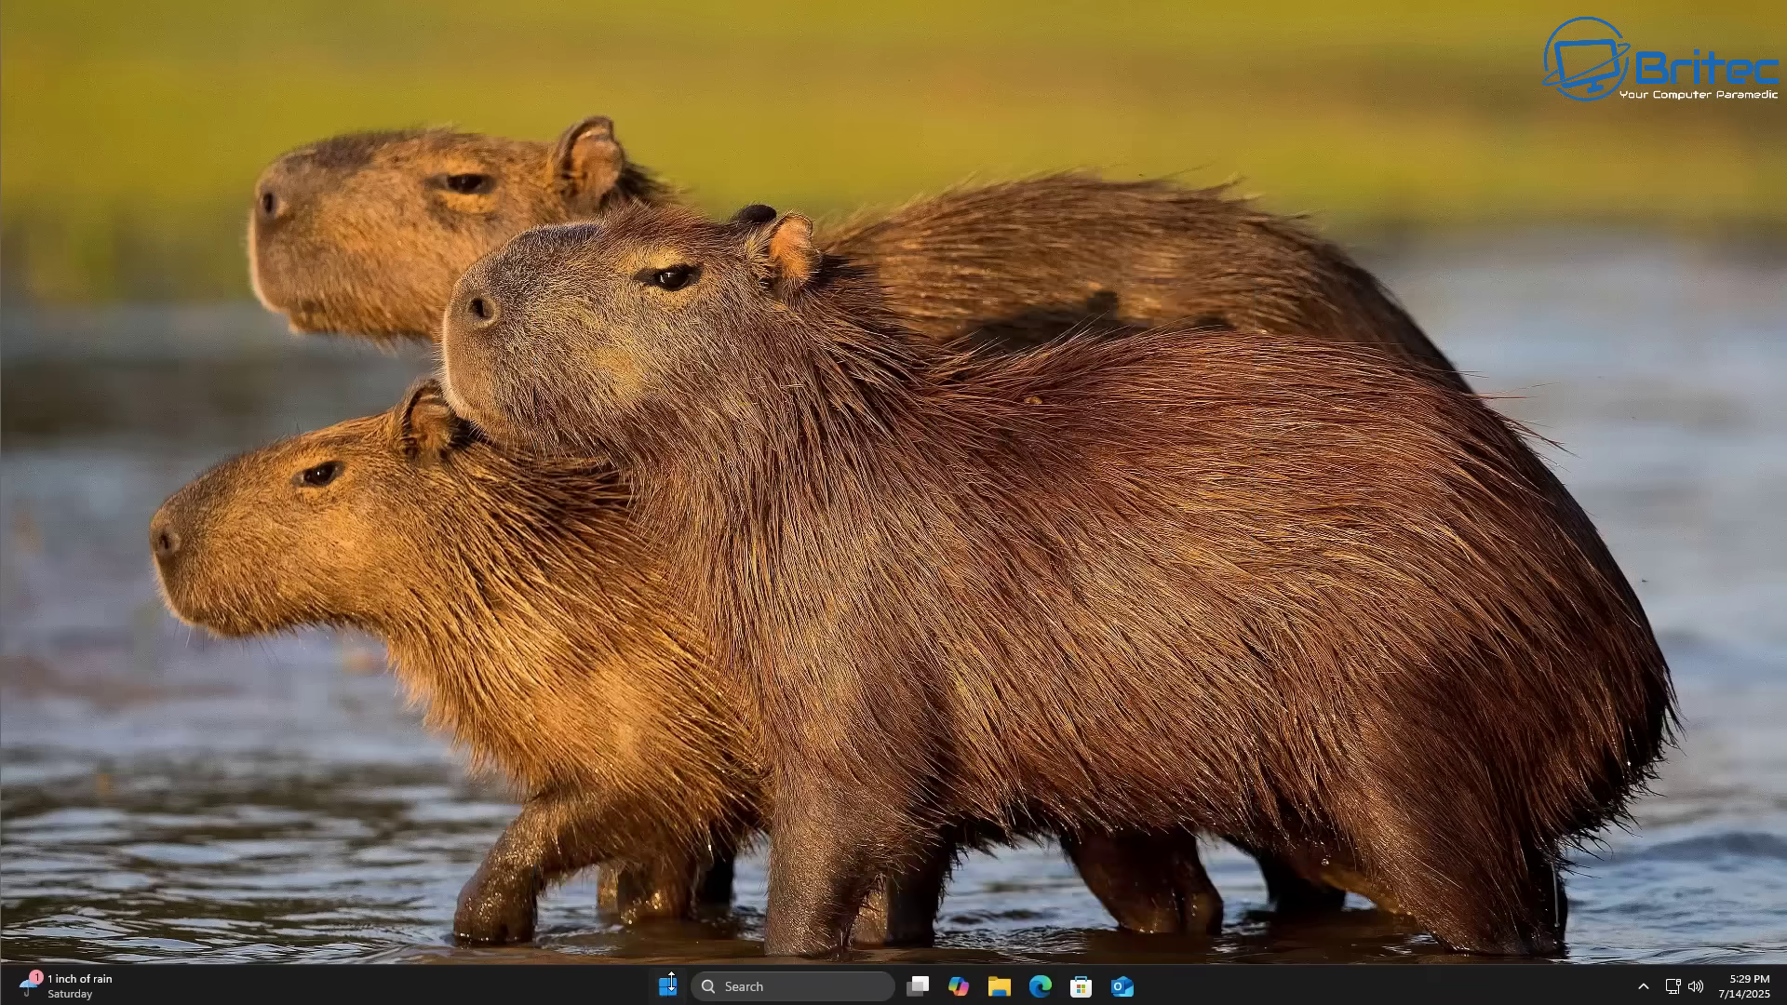
{"action": "left_click", "coordinate": [671, 979]}
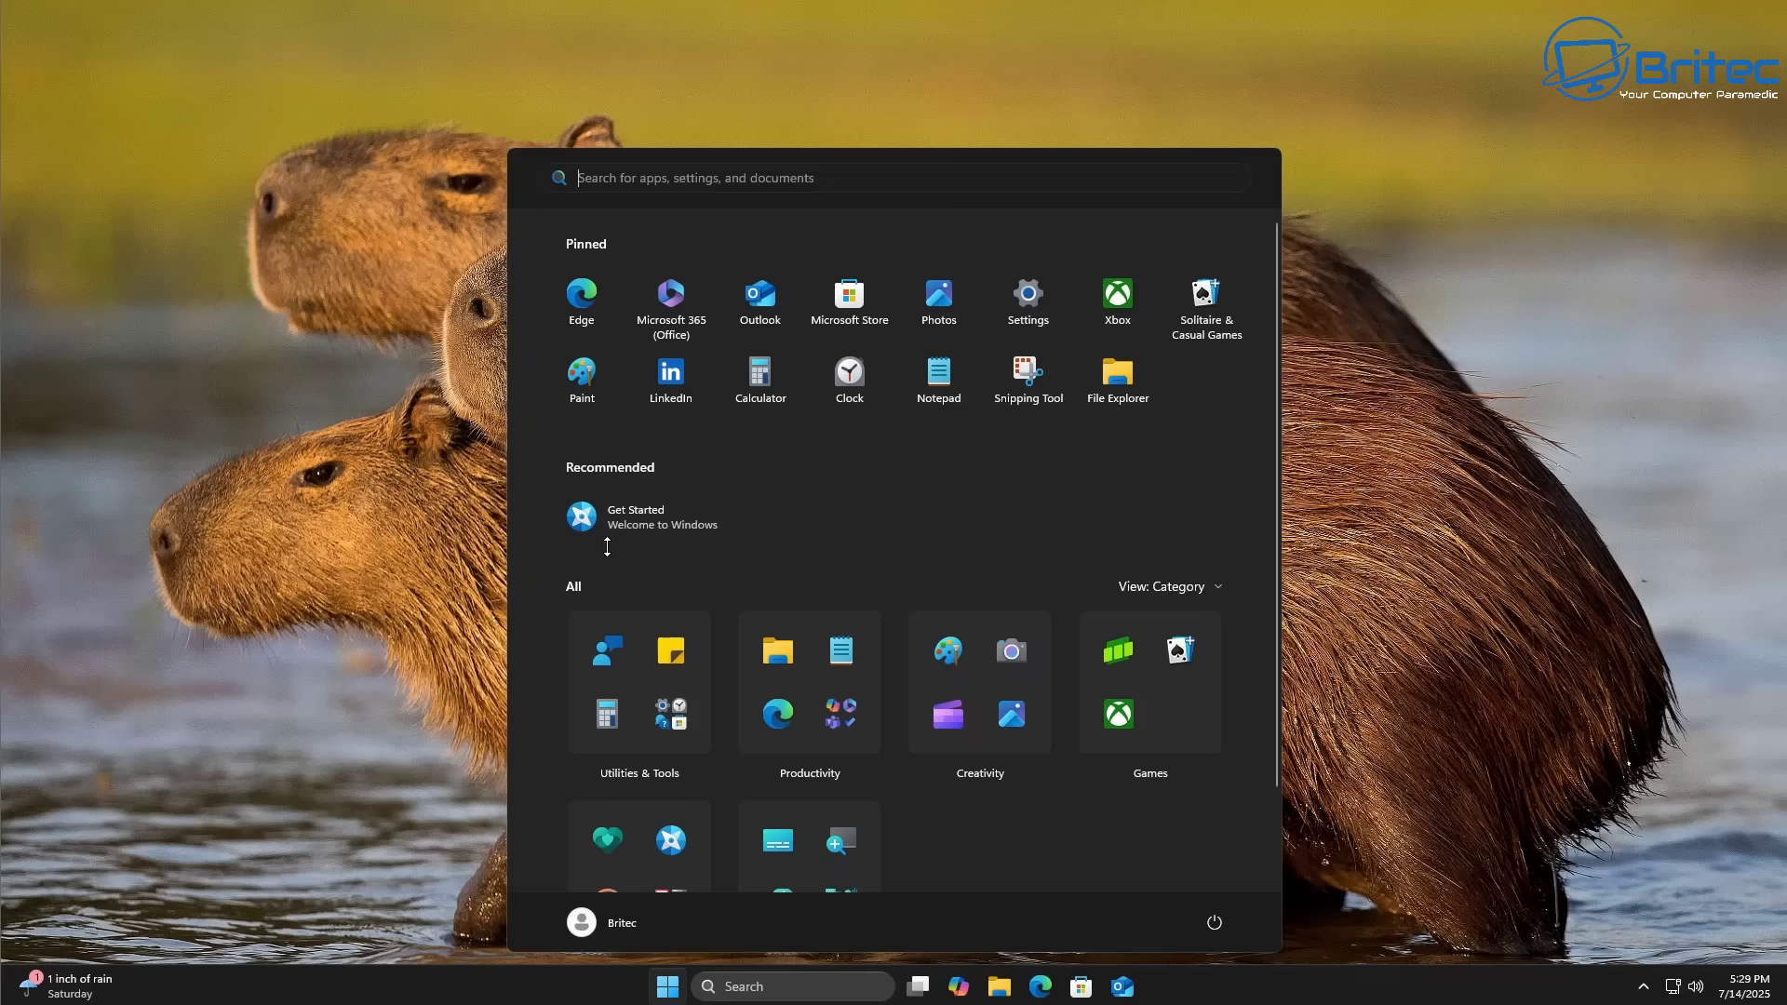
{"action": "scroll", "coordinate": [882, 841], "scroll_direction": "down", "scroll_amount": 2}
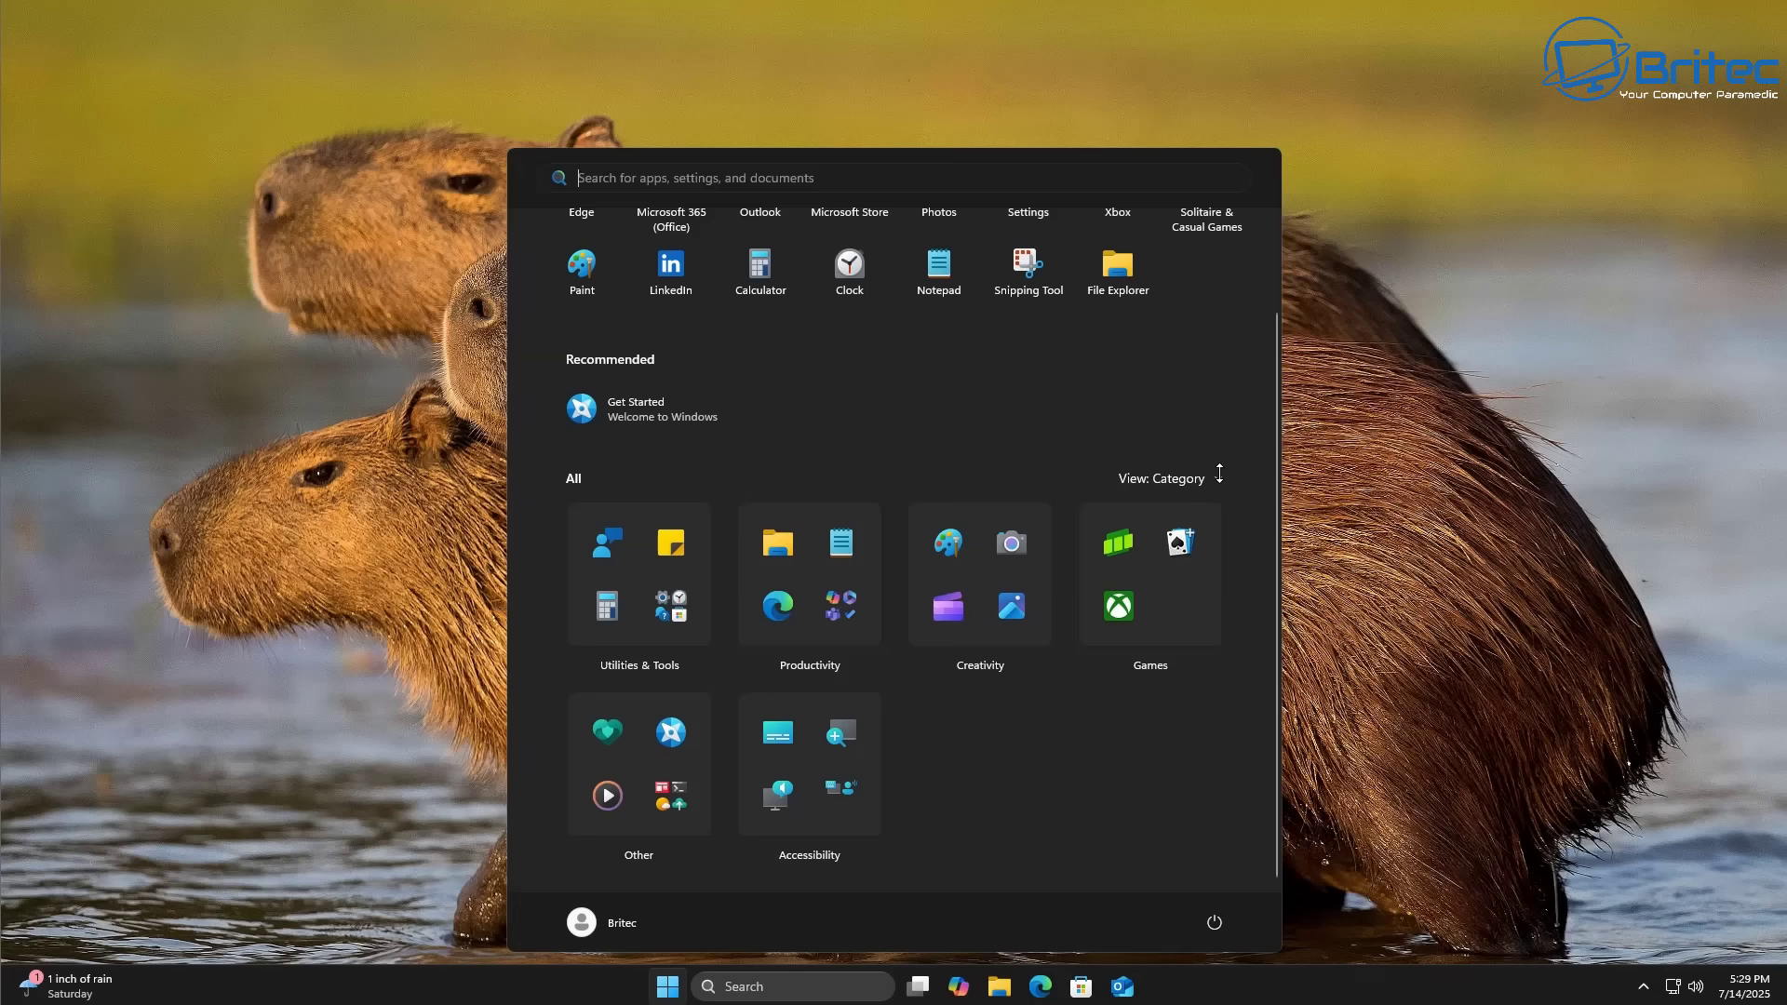
Show All apps in the Grid layout and scroll through it
{"action": "left_click", "coordinate": [1214, 478]}
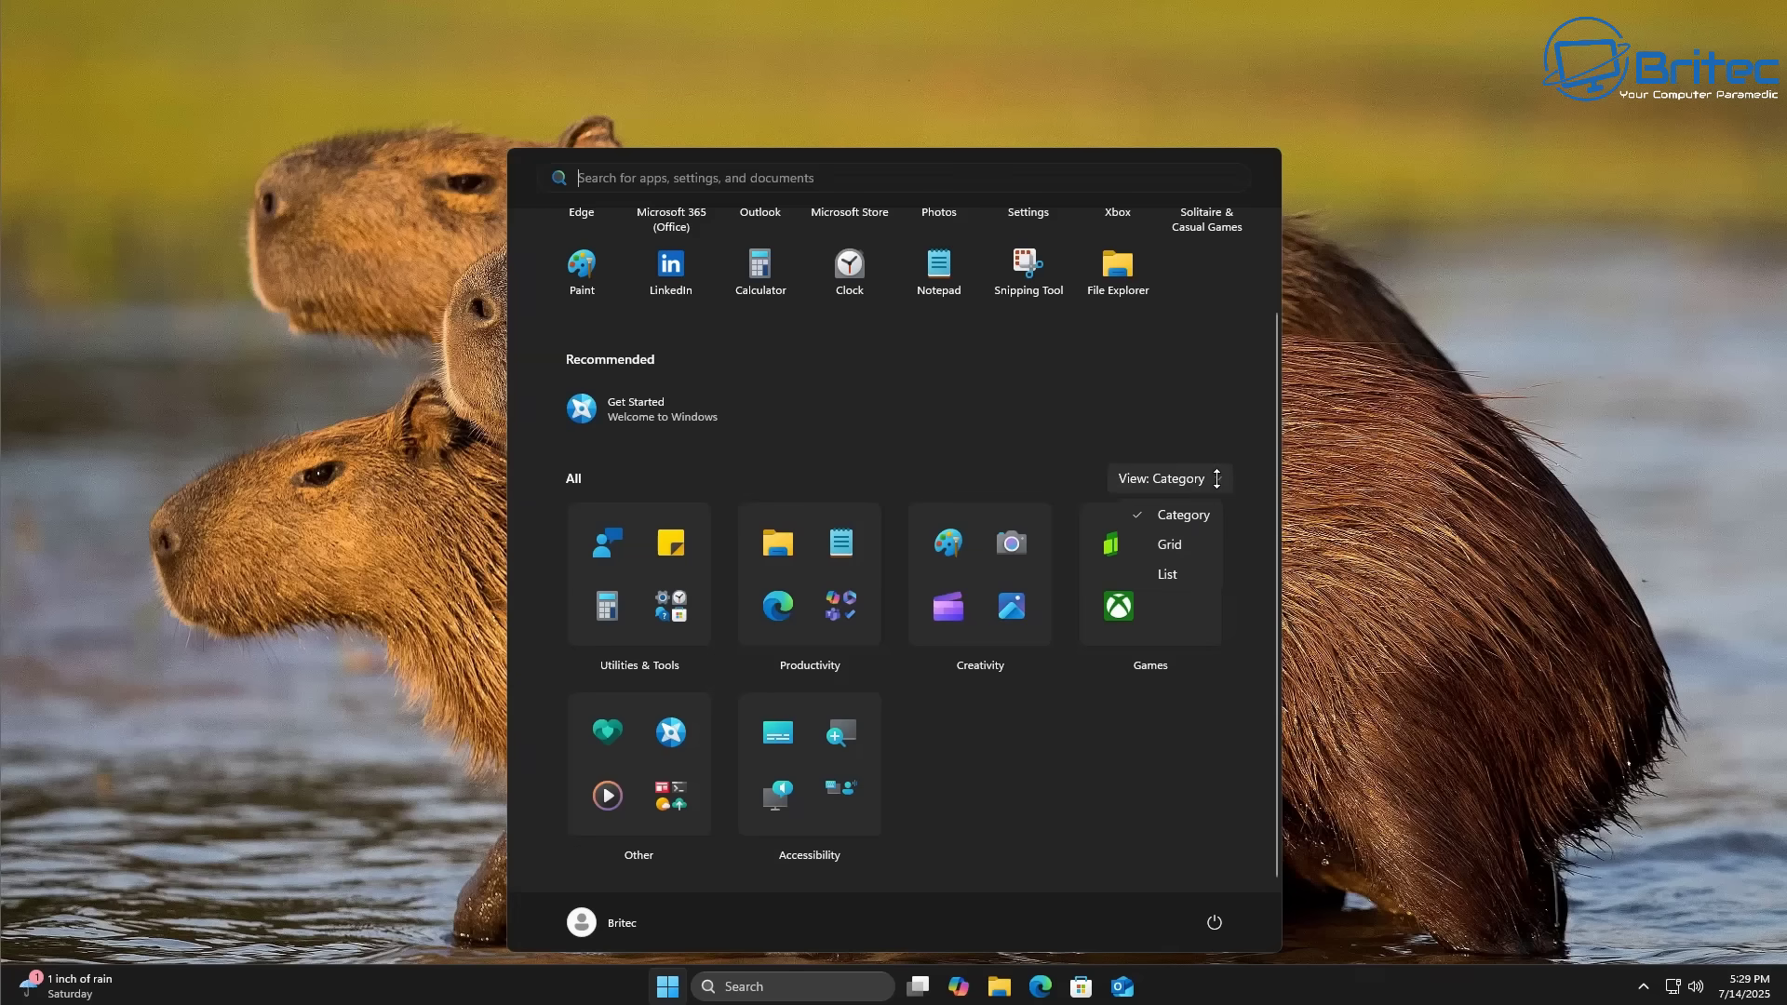
{"action": "left_click", "coordinate": [1169, 544]}
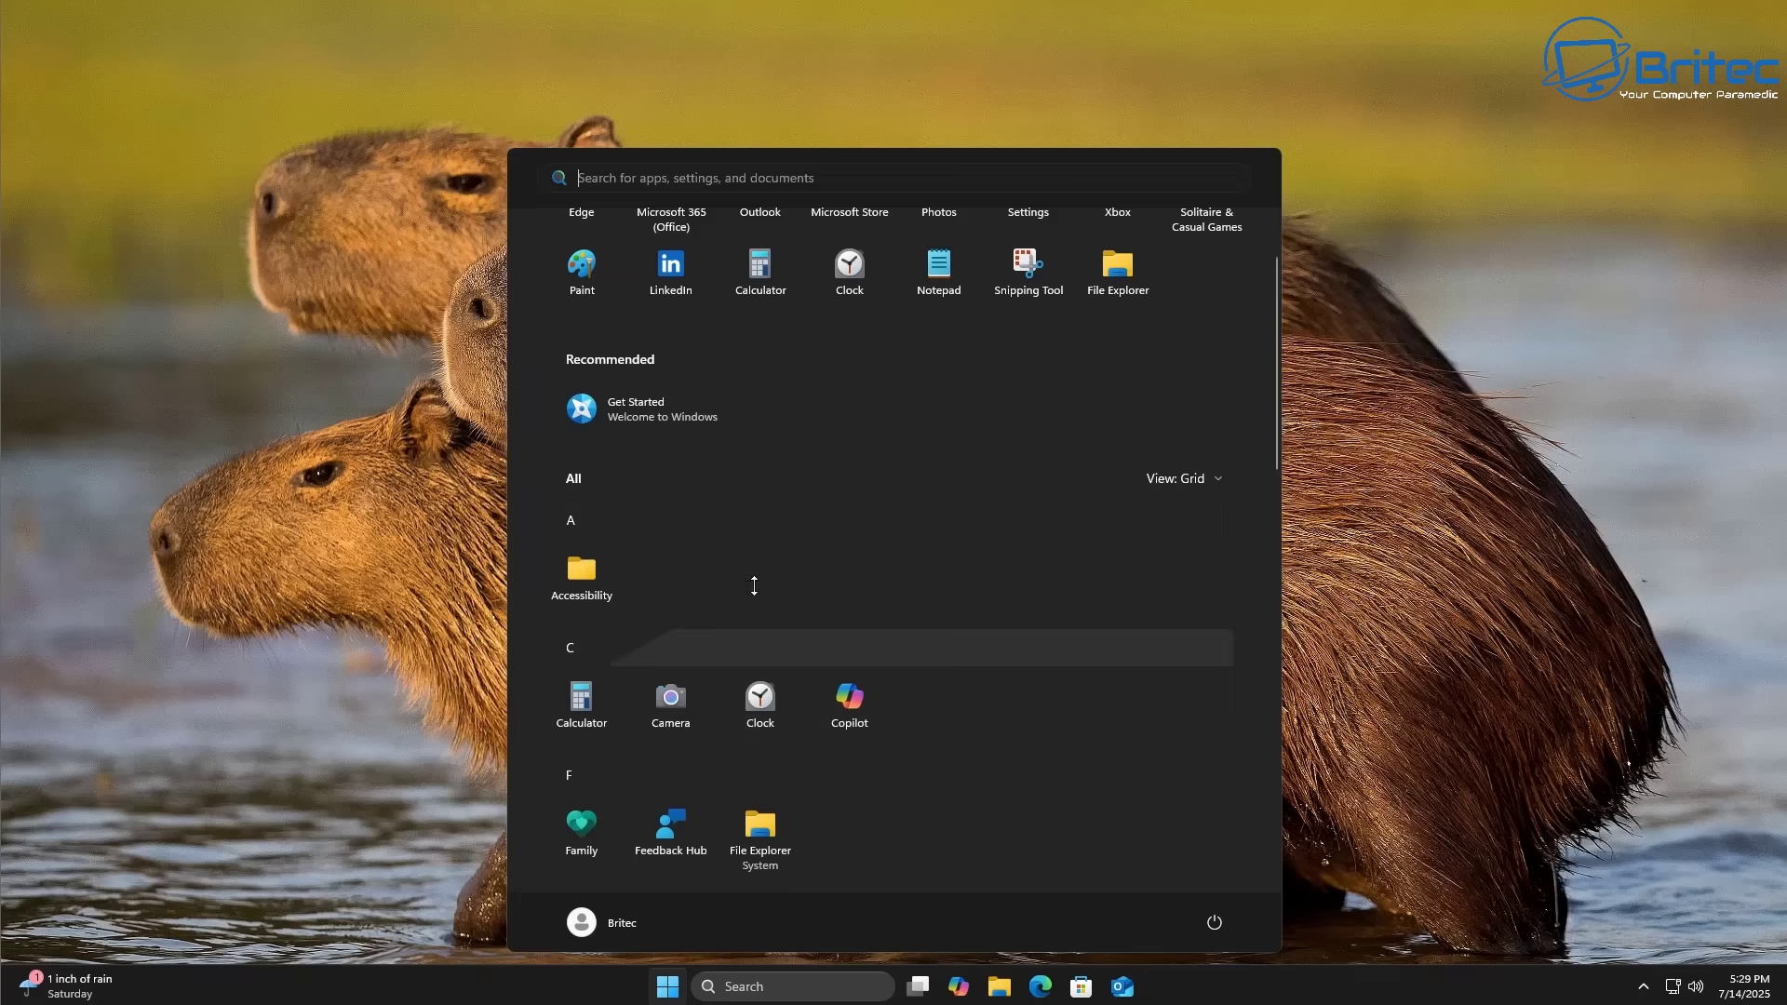
{"action": "scroll", "coordinate": [769, 703], "scroll_direction": "down", "scroll_amount": 3}
{"action": "scroll", "coordinate": [768, 702], "scroll_direction": "down", "scroll_amount": 10}
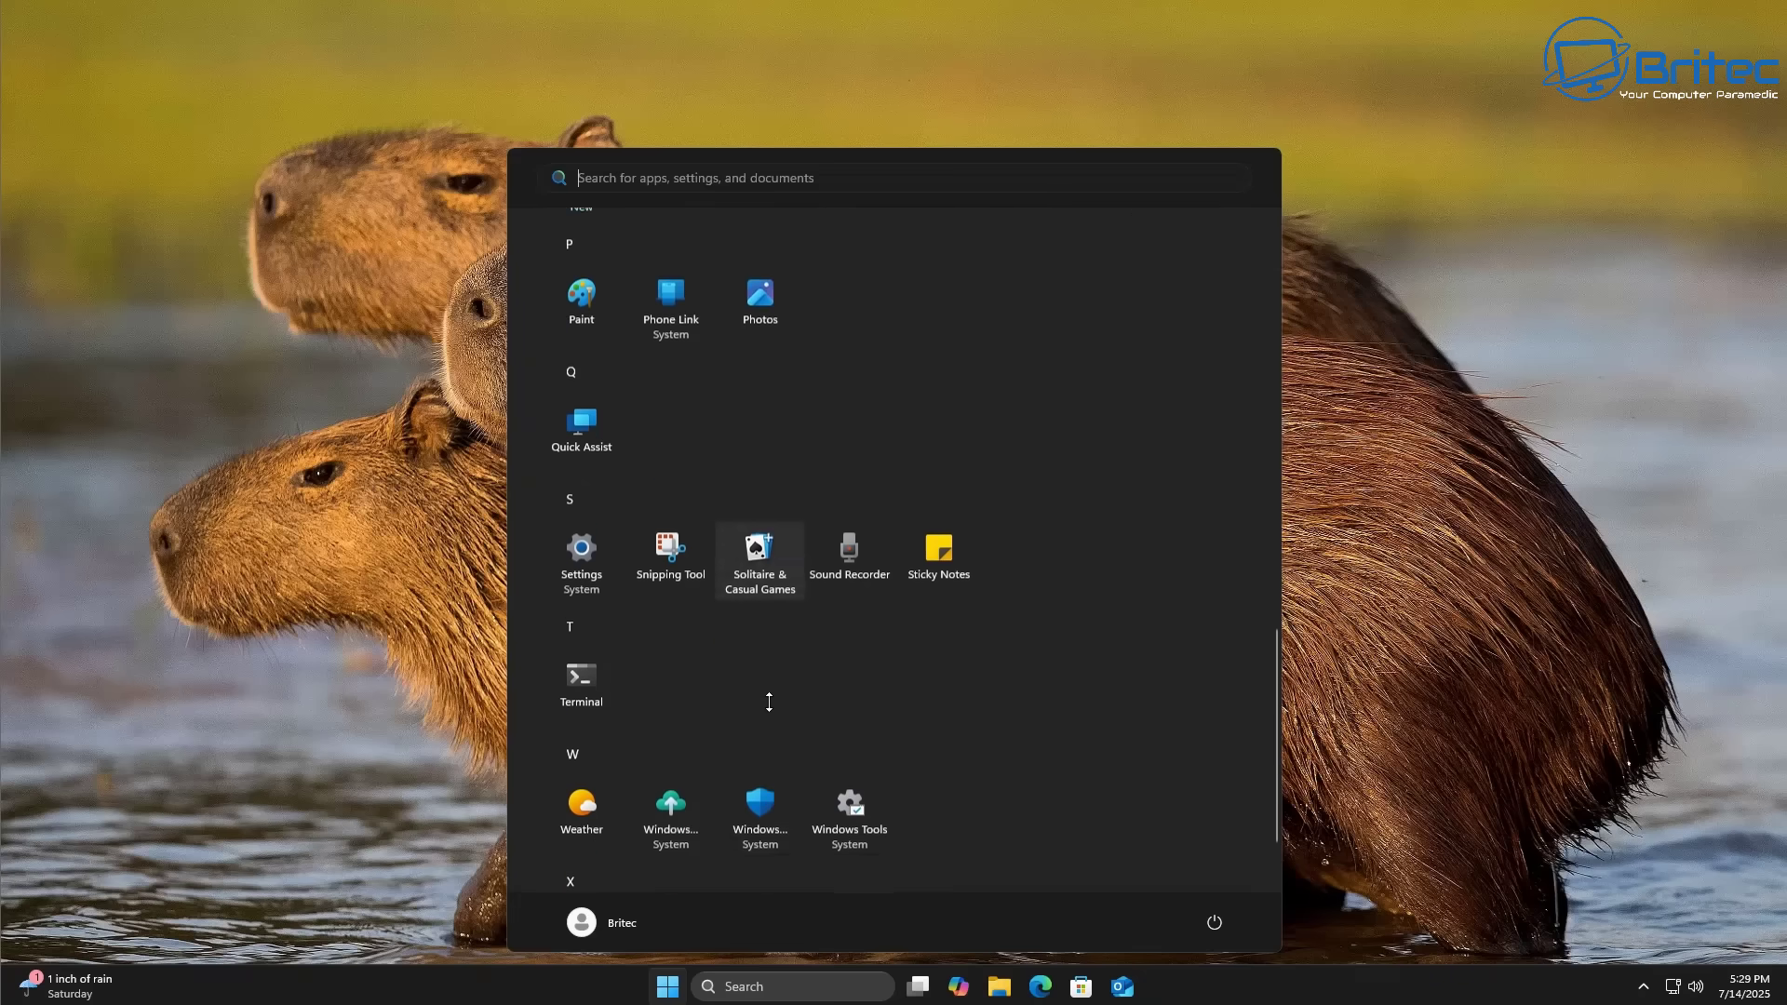
{"action": "scroll", "coordinate": [769, 702], "scroll_direction": "up", "scroll_amount": 15}
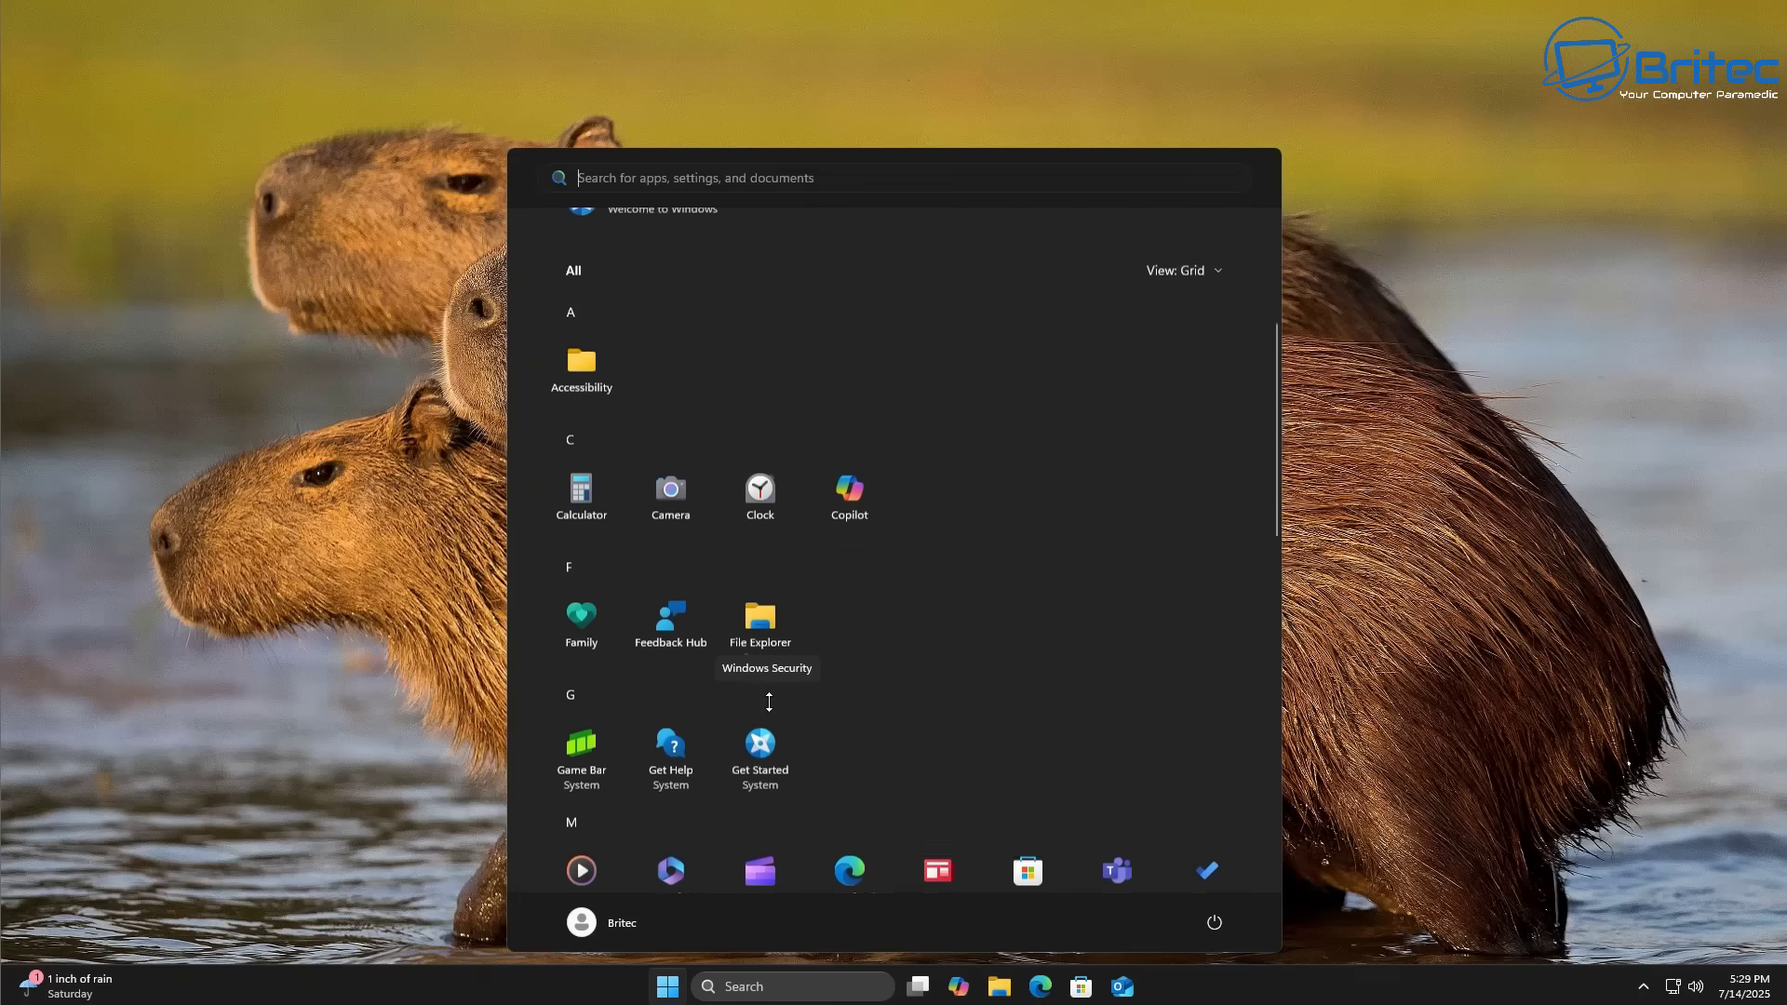
Try the List layout for All apps, then set the view back to Category
{"action": "left_click", "coordinate": [1180, 586]}
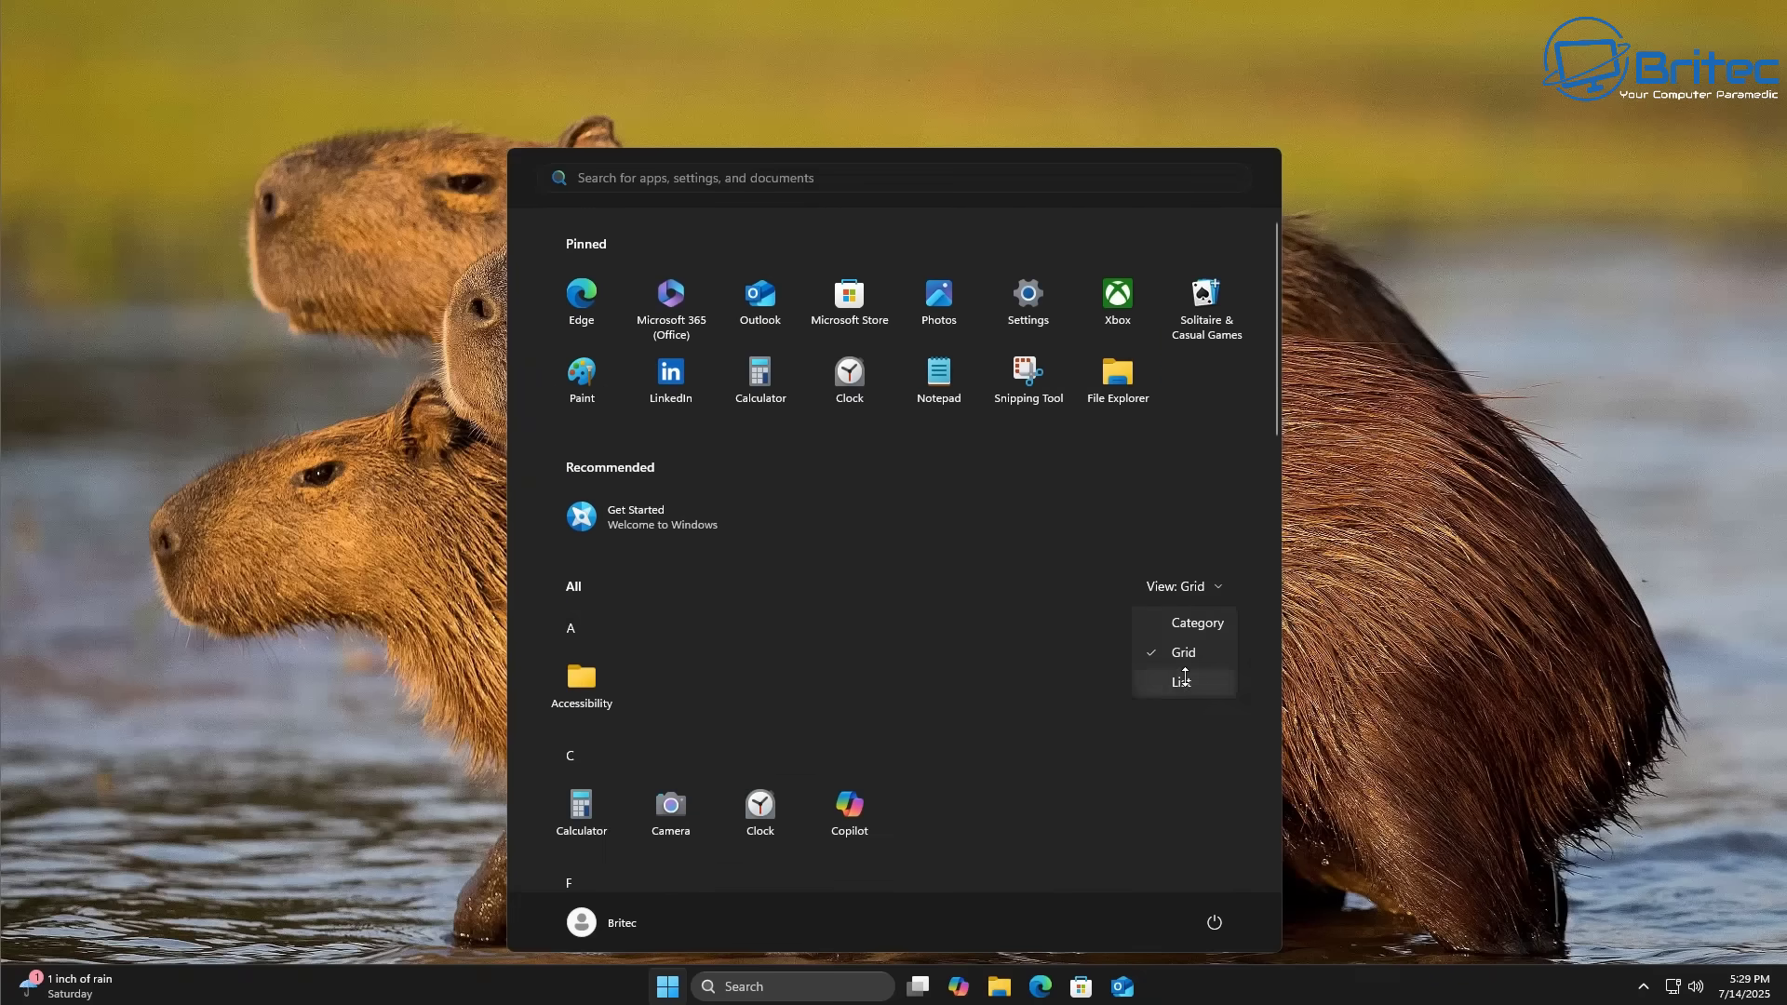
{"action": "left_click", "coordinate": [1183, 681]}
{"action": "scroll", "coordinate": [1006, 732], "scroll_direction": "down", "scroll_amount": 10}
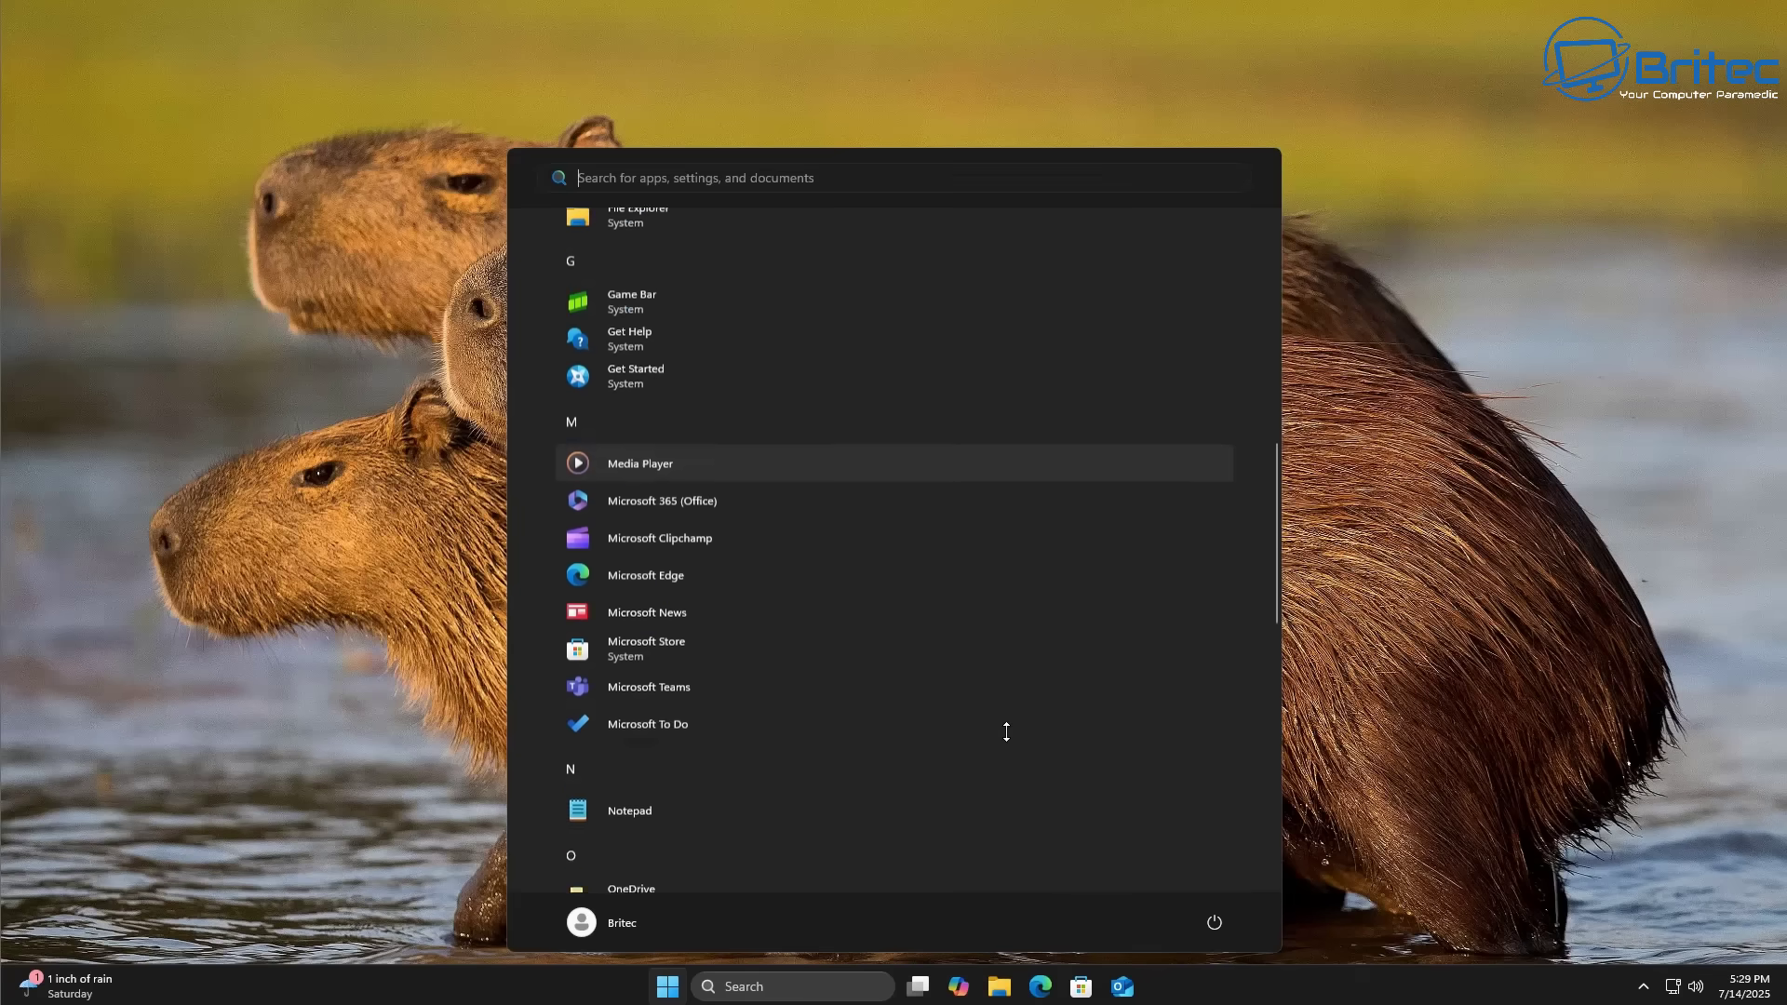
{"action": "scroll", "coordinate": [1006, 732], "scroll_direction": "down", "scroll_amount": 4}
{"action": "scroll", "coordinate": [1006, 732], "scroll_direction": "up", "scroll_amount": 10}
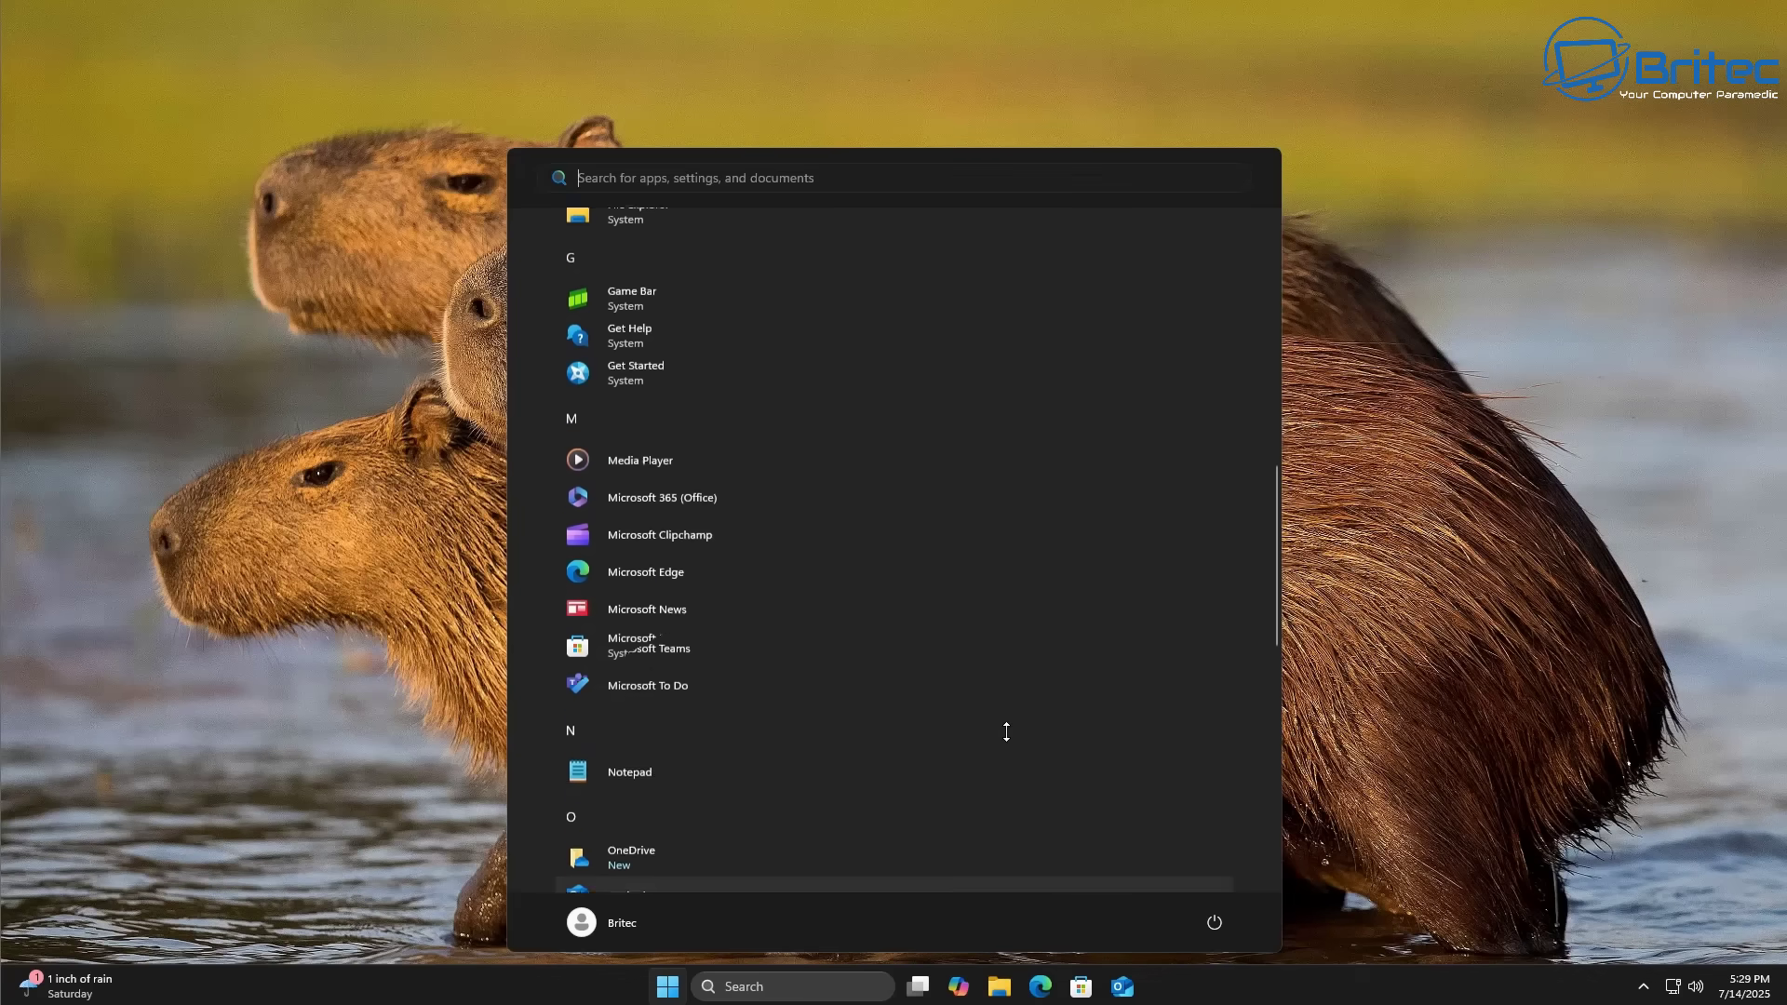
{"action": "scroll", "coordinate": [1006, 731], "scroll_direction": "up", "scroll_amount": 5}
{"action": "left_click", "coordinate": [1204, 586]}
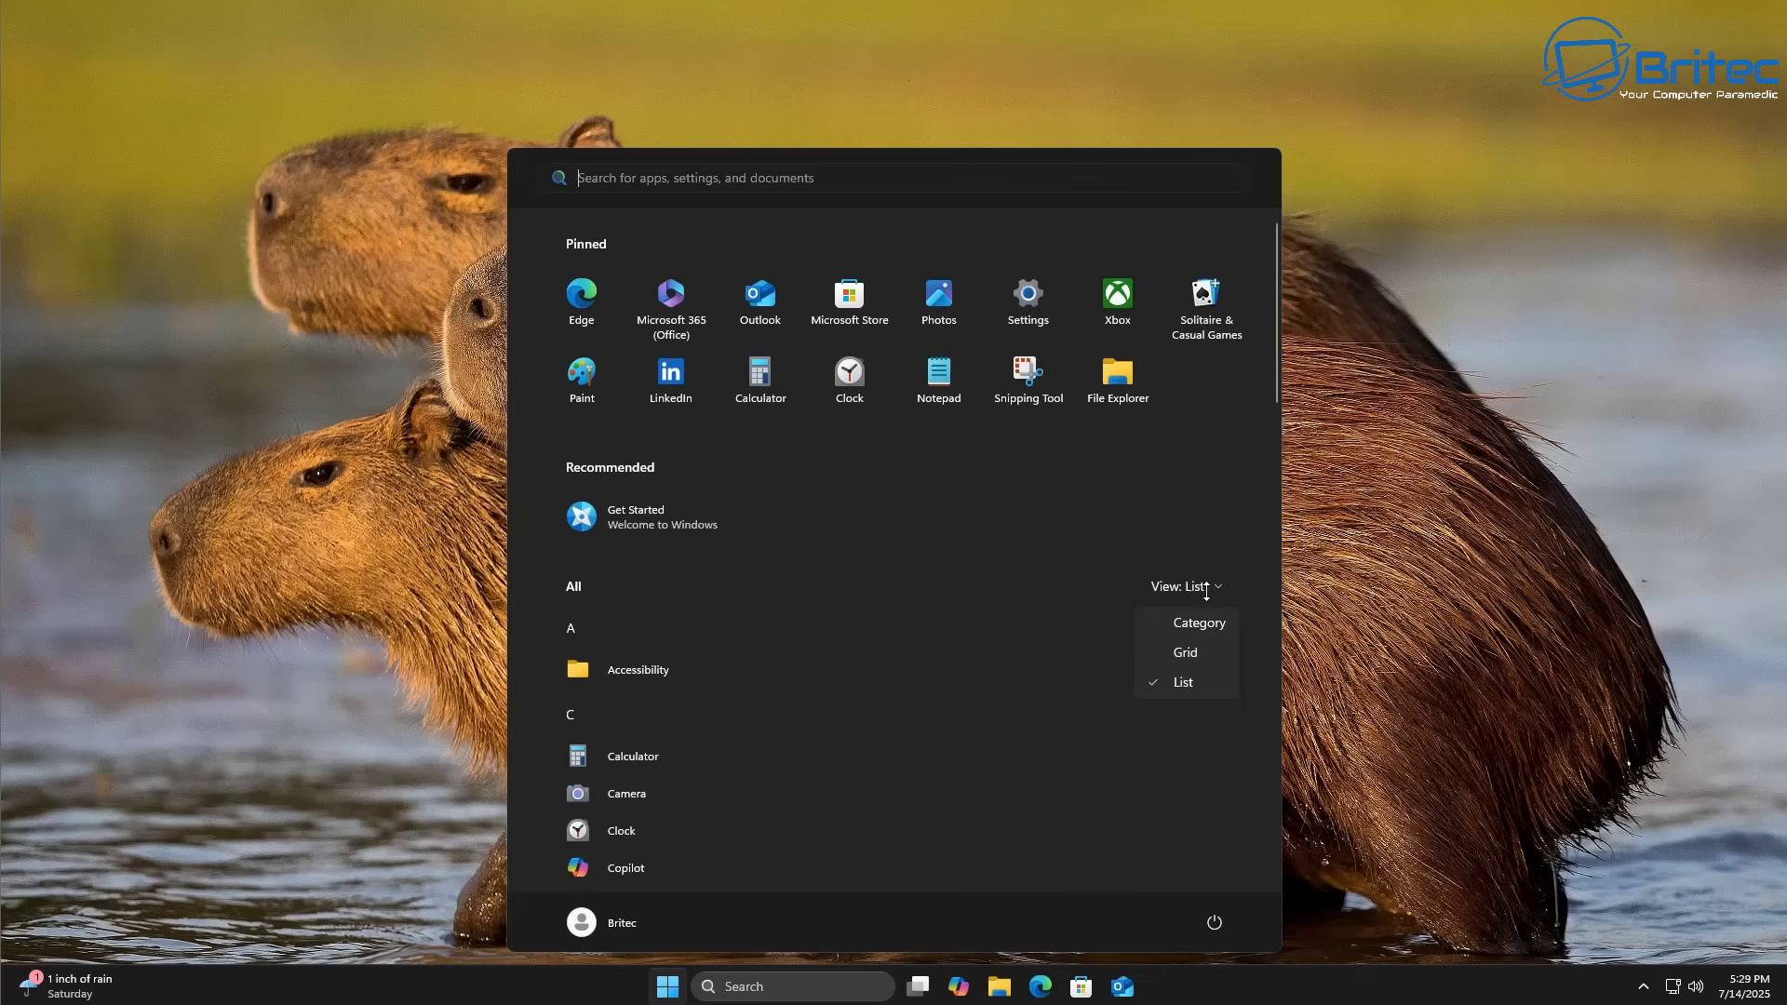
{"action": "left_click", "coordinate": [1189, 623]}
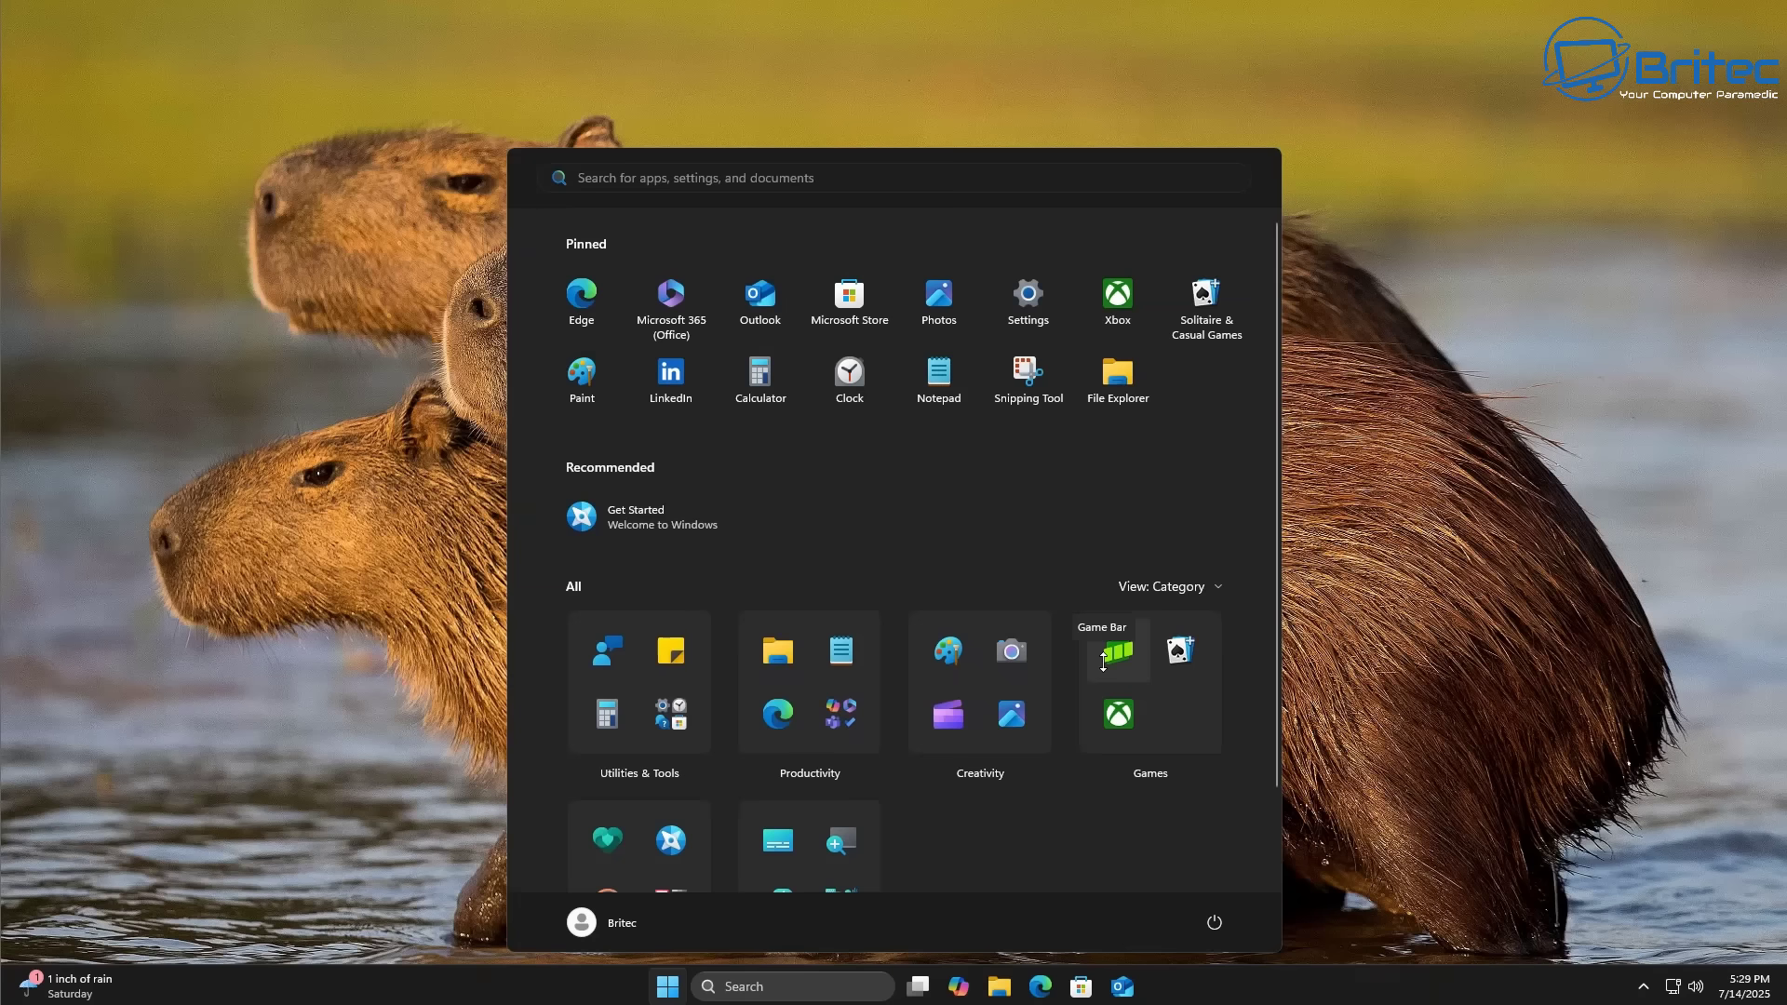
Open Start settings from the Start menu and enlarge the Settings window
{"action": "right_click", "coordinate": [996, 446]}
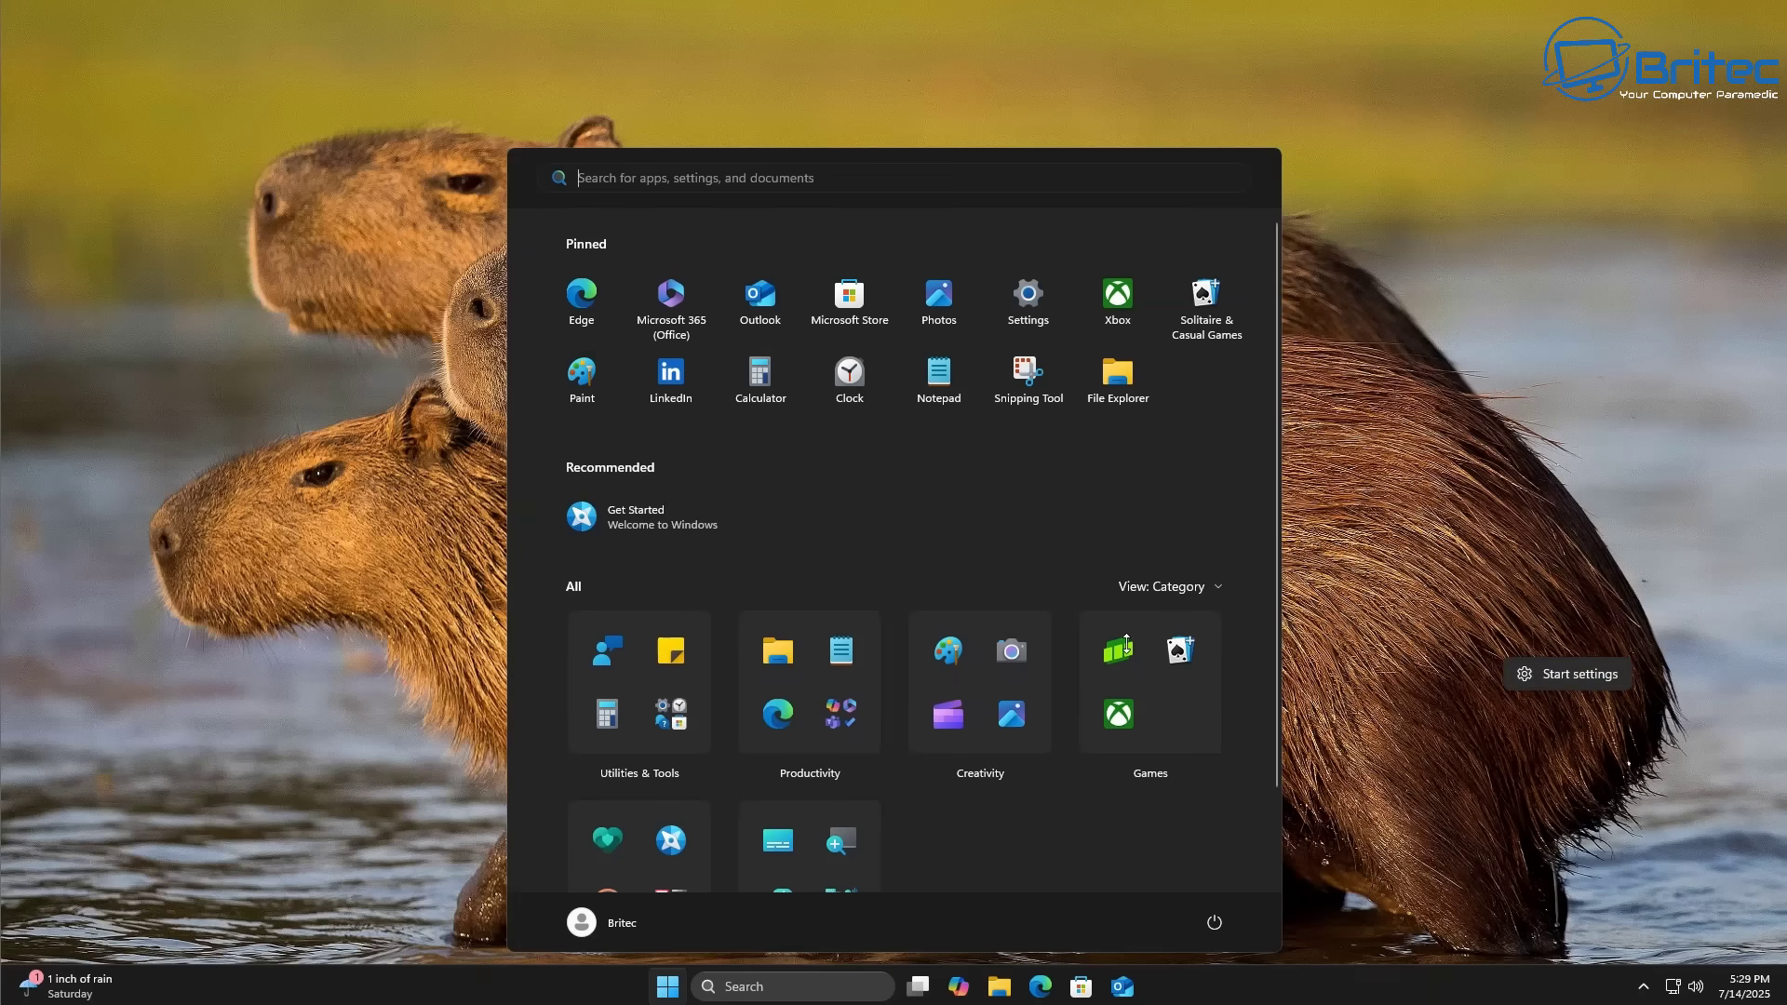
{"action": "left_click", "coordinate": [1582, 673]}
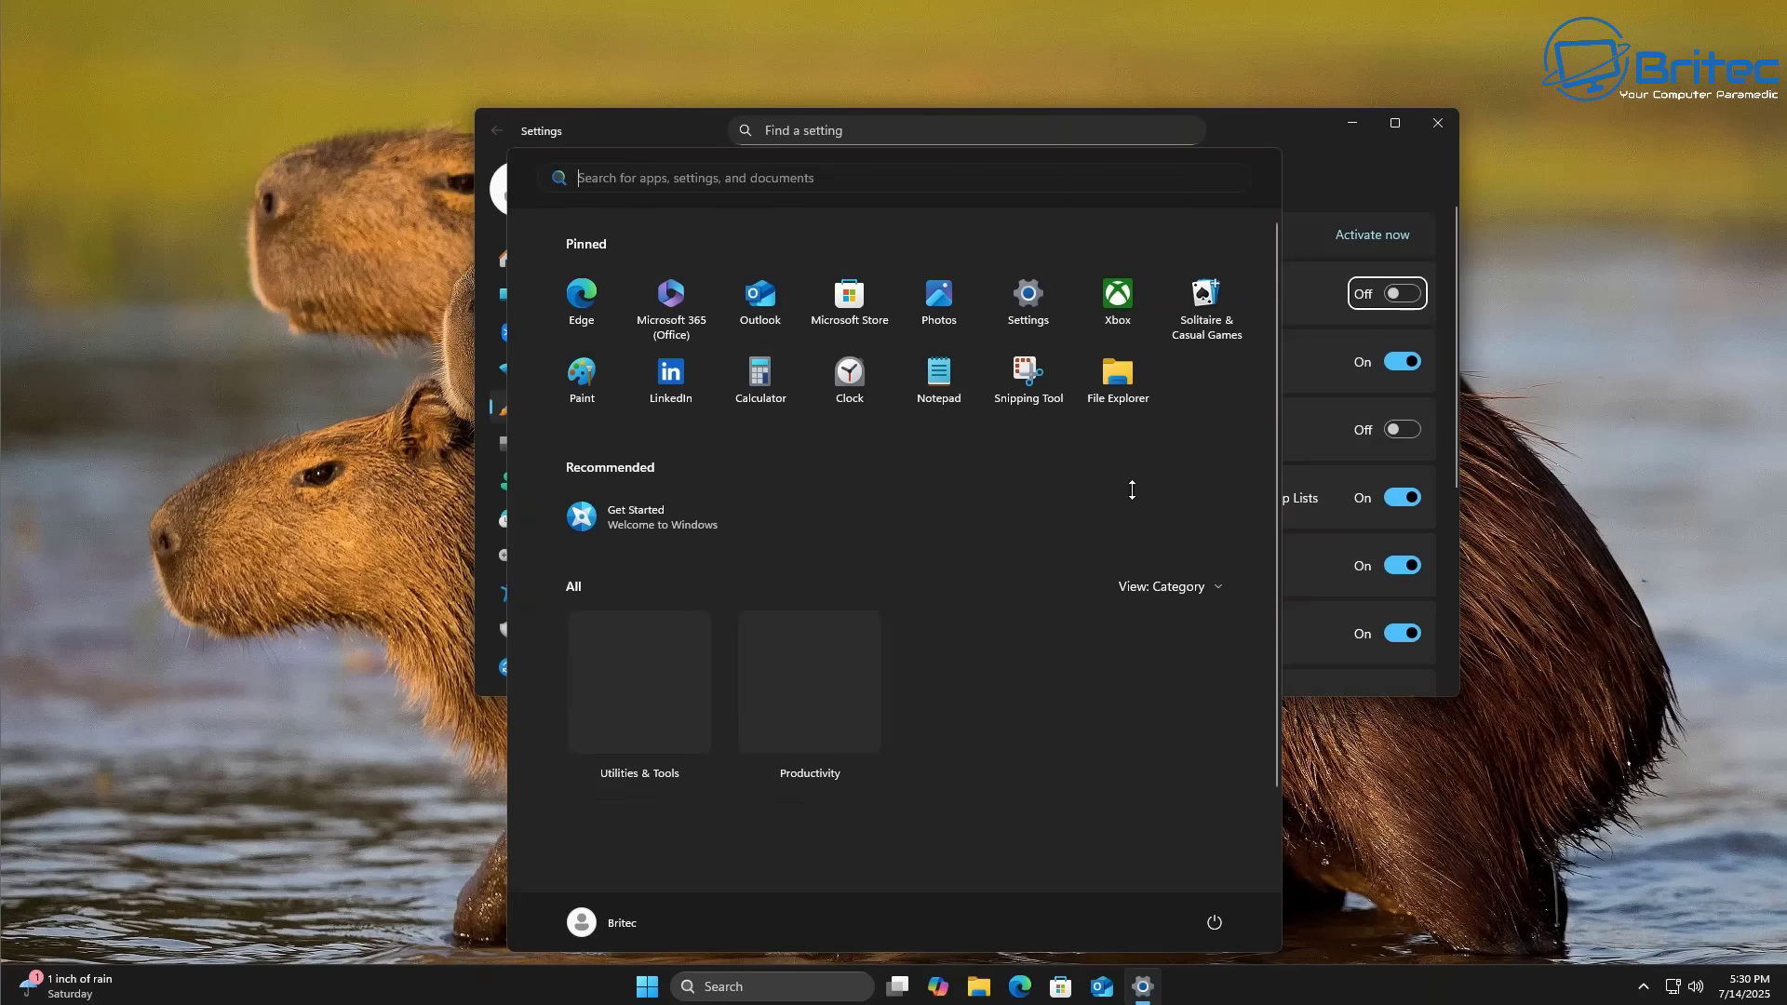
{"action": "left_click_drag", "start_coordinate": [1237, 135], "coordinate": [1063, 213]}
{"action": "left_click_drag", "start_coordinate": [1282, 778], "coordinate": [1391, 949]}
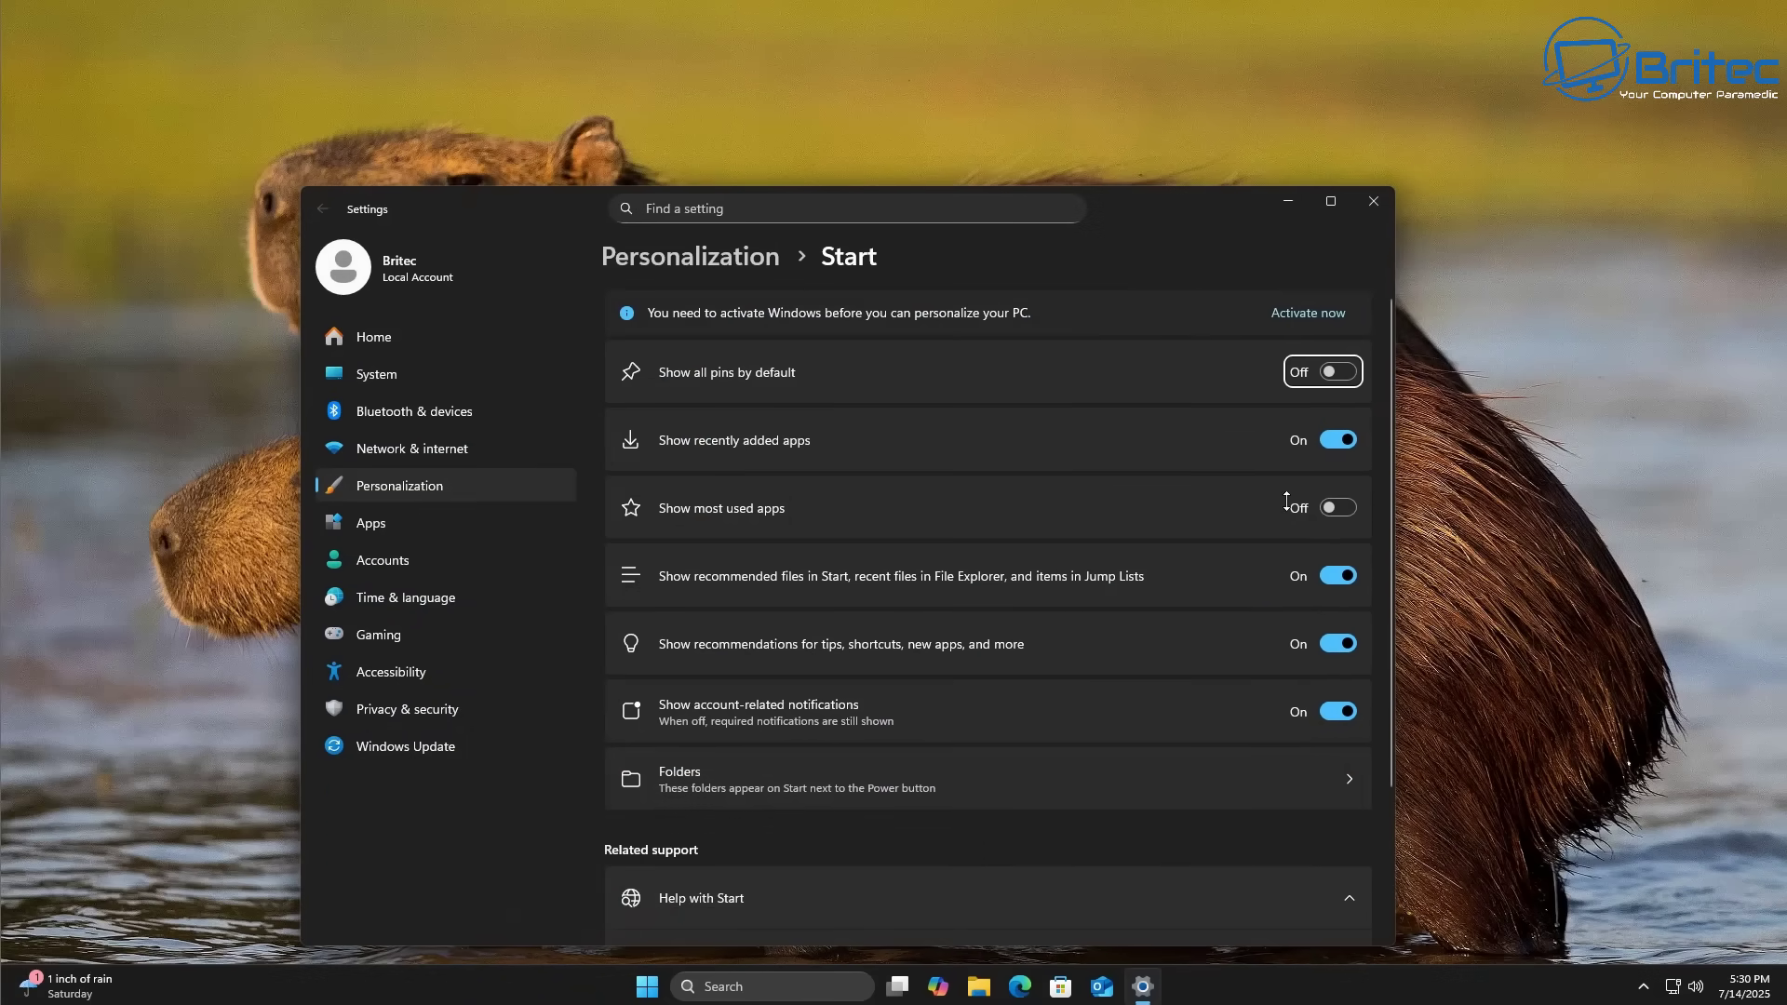
Turn on Show all pins by default and Show most used apps, then open Folders
{"action": "left_click", "coordinate": [1333, 373]}
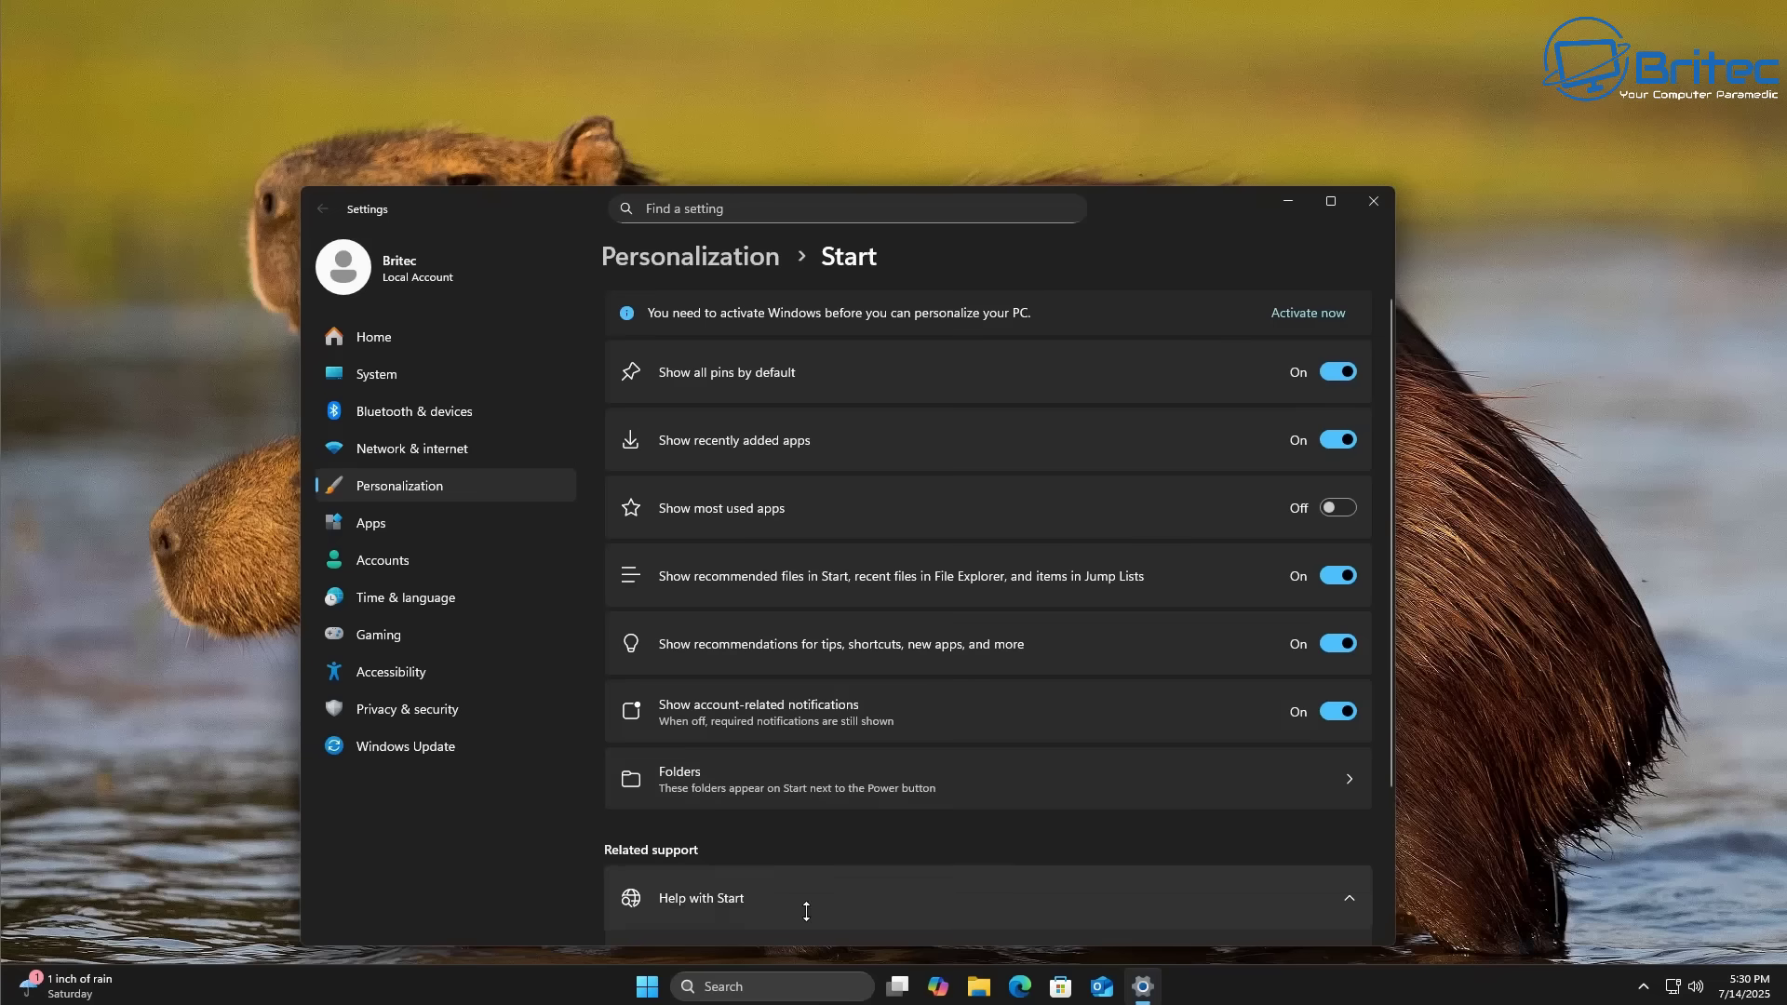
{"action": "left_click", "coordinate": [647, 987]}
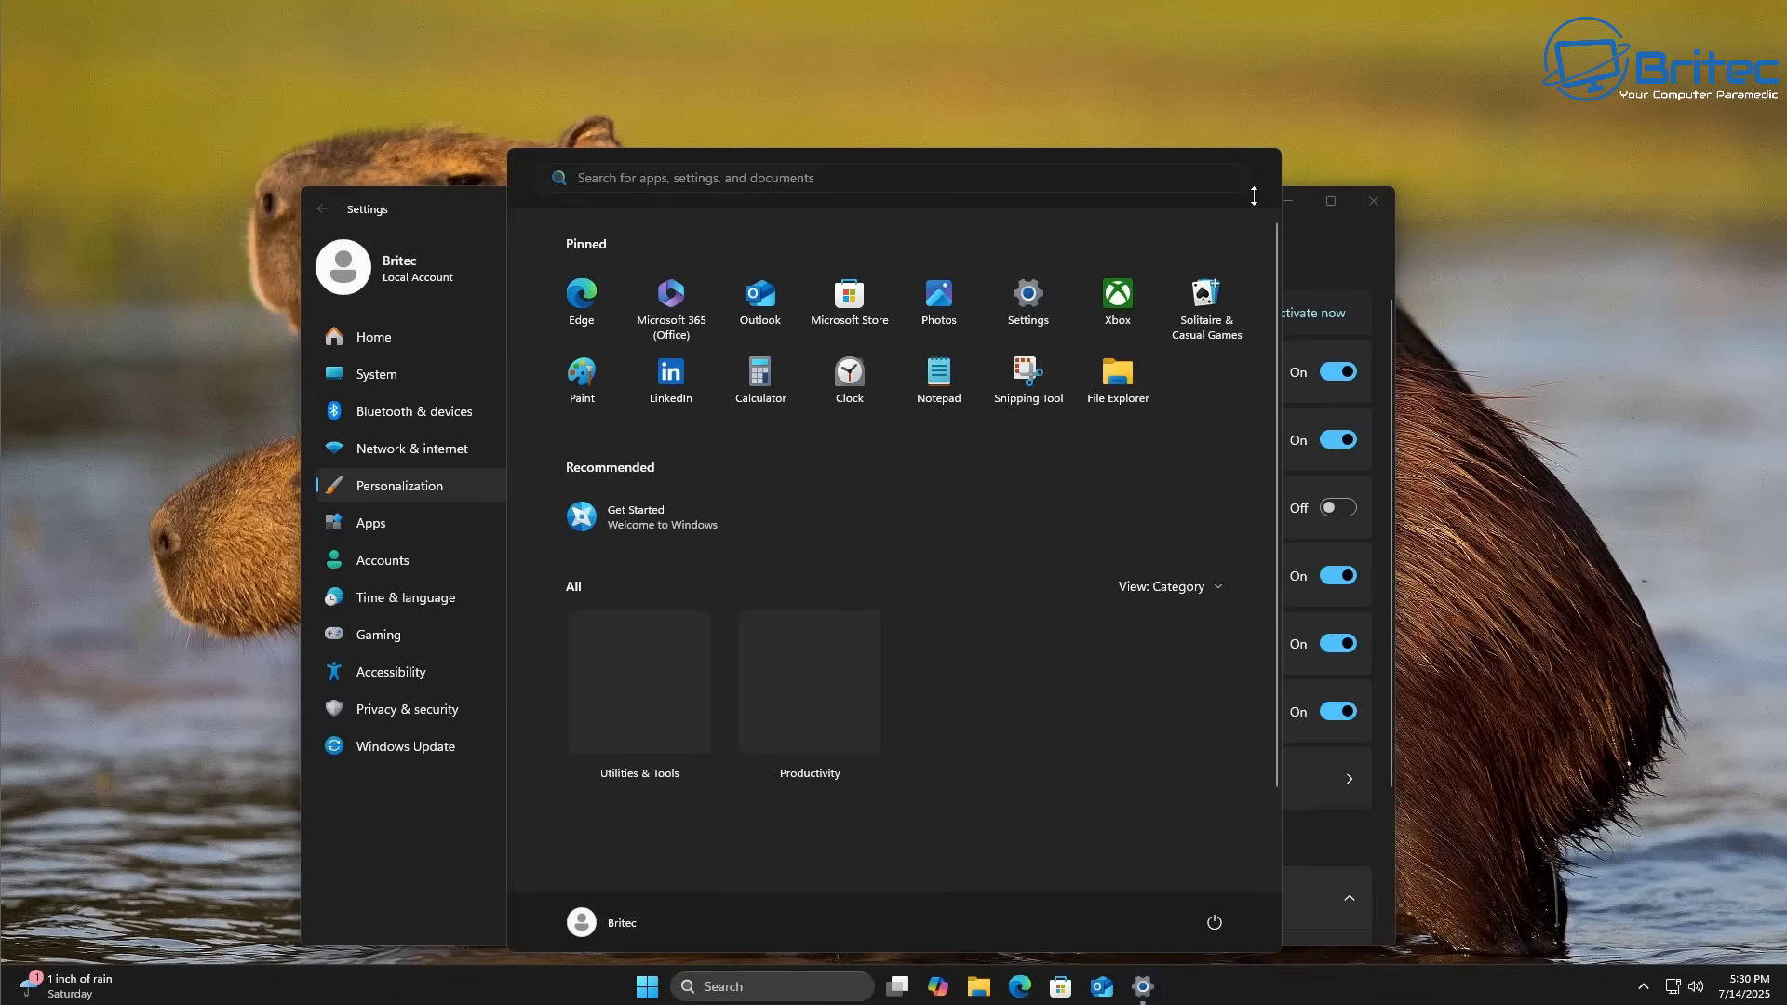
{"action": "left_click", "coordinate": [1328, 148]}
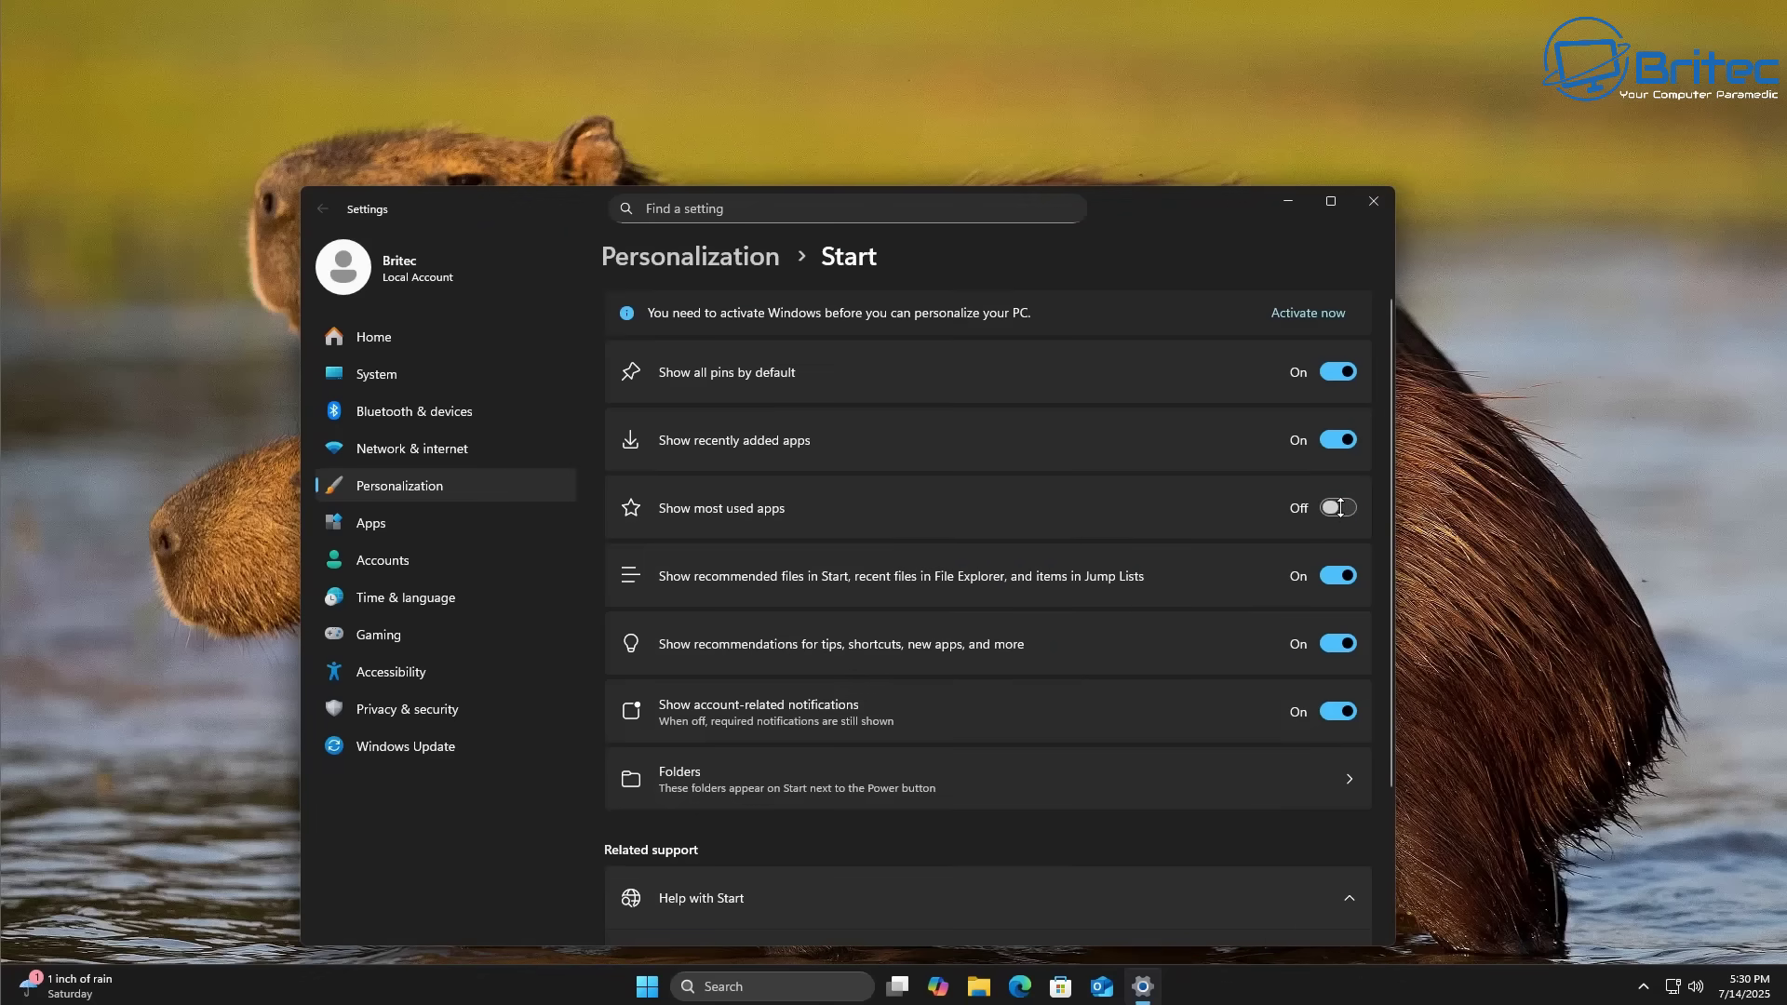
{"action": "left_click", "coordinate": [1340, 507]}
{"action": "left_click", "coordinate": [1340, 778]}
Enable Settings, File Explorer, Documents, Downloads, Music, Pictures, Videos, Network and Personal folder shortcuts, then go back
{"action": "left_click", "coordinate": [1338, 371]}
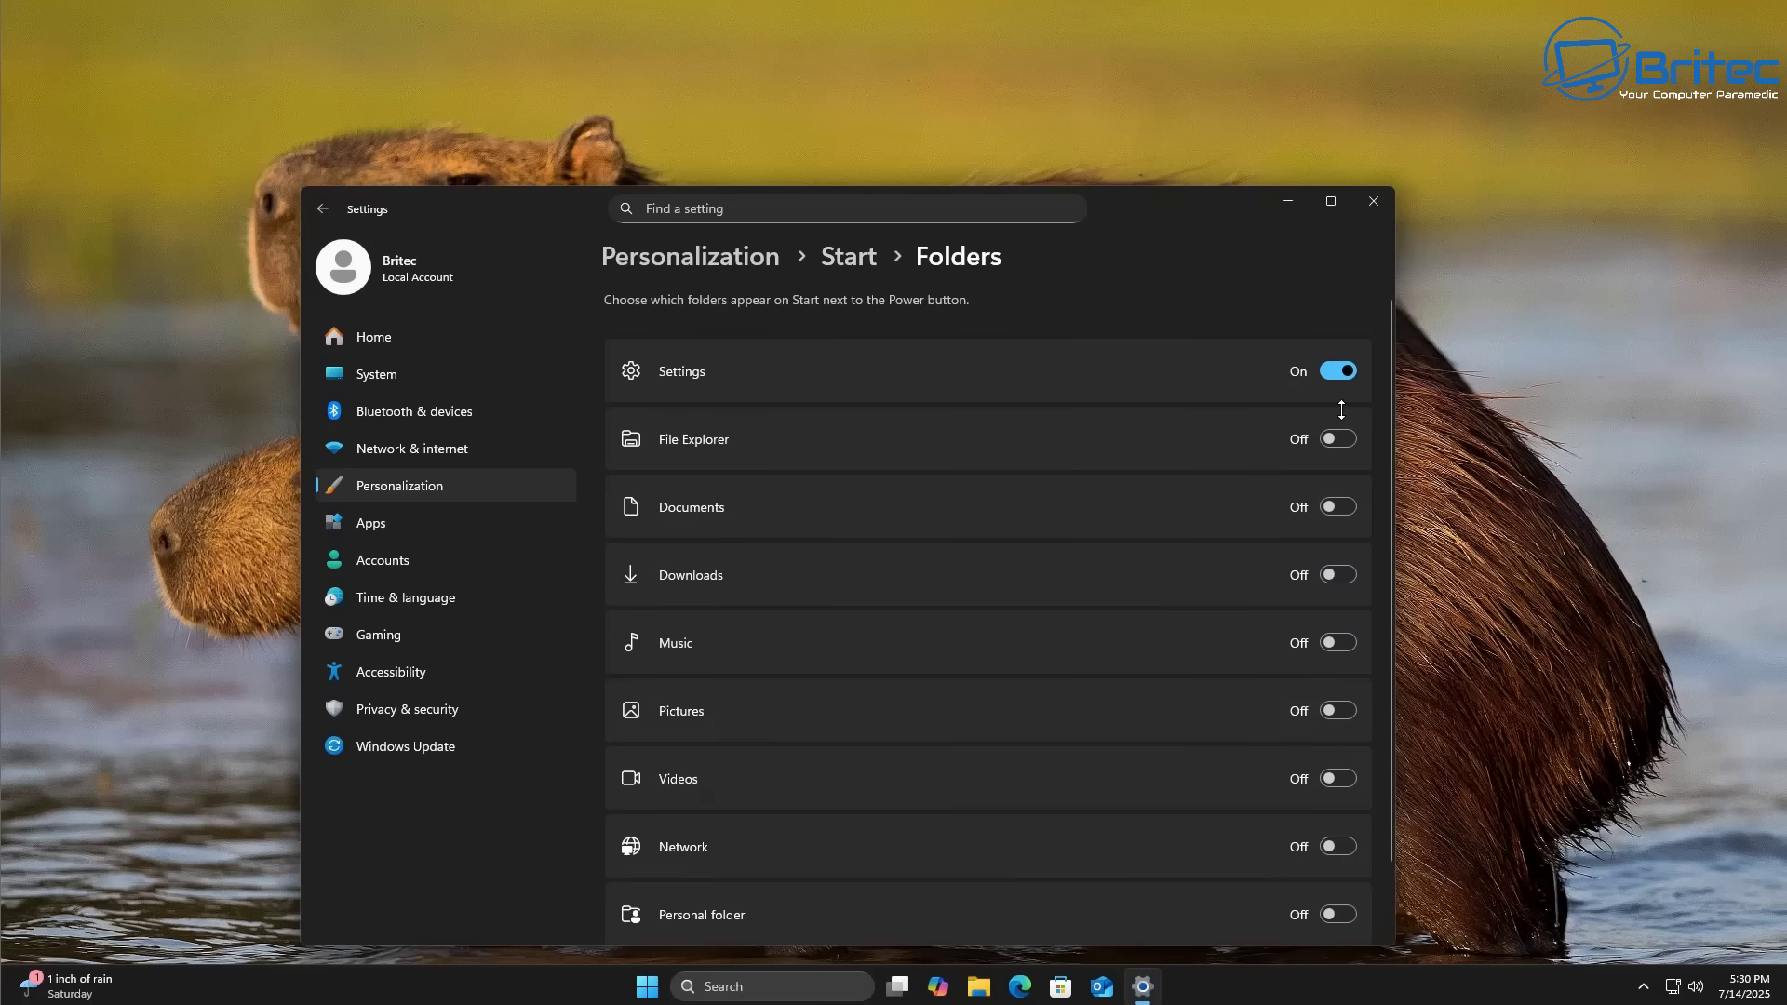
{"action": "left_click", "coordinate": [1343, 437]}
{"action": "left_click", "coordinate": [1343, 505]}
{"action": "left_click", "coordinate": [1341, 574]}
{"action": "left_click", "coordinate": [1338, 710]}
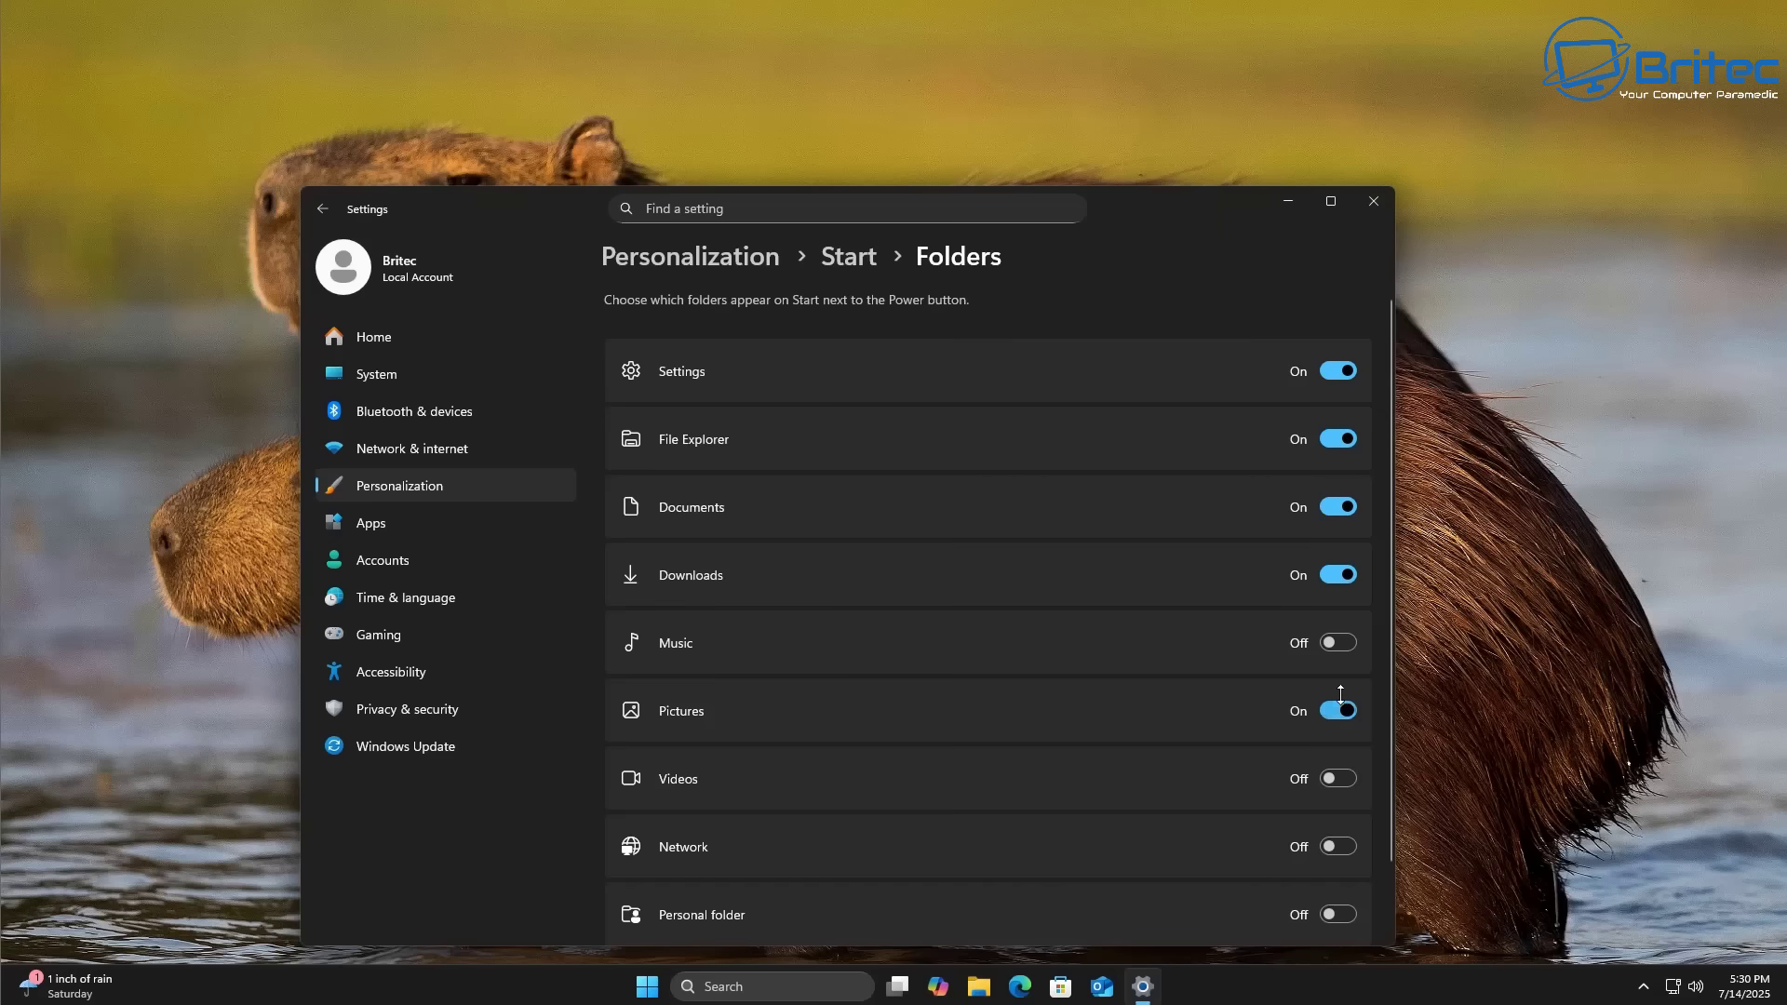
{"action": "left_click", "coordinate": [1338, 643]}
{"action": "left_click", "coordinate": [1338, 778]}
{"action": "left_click", "coordinate": [1340, 846]}
{"action": "left_click", "coordinate": [1345, 913]}
{"action": "scroll", "coordinate": [1367, 886], "scroll_direction": "down", "scroll_amount": 1}
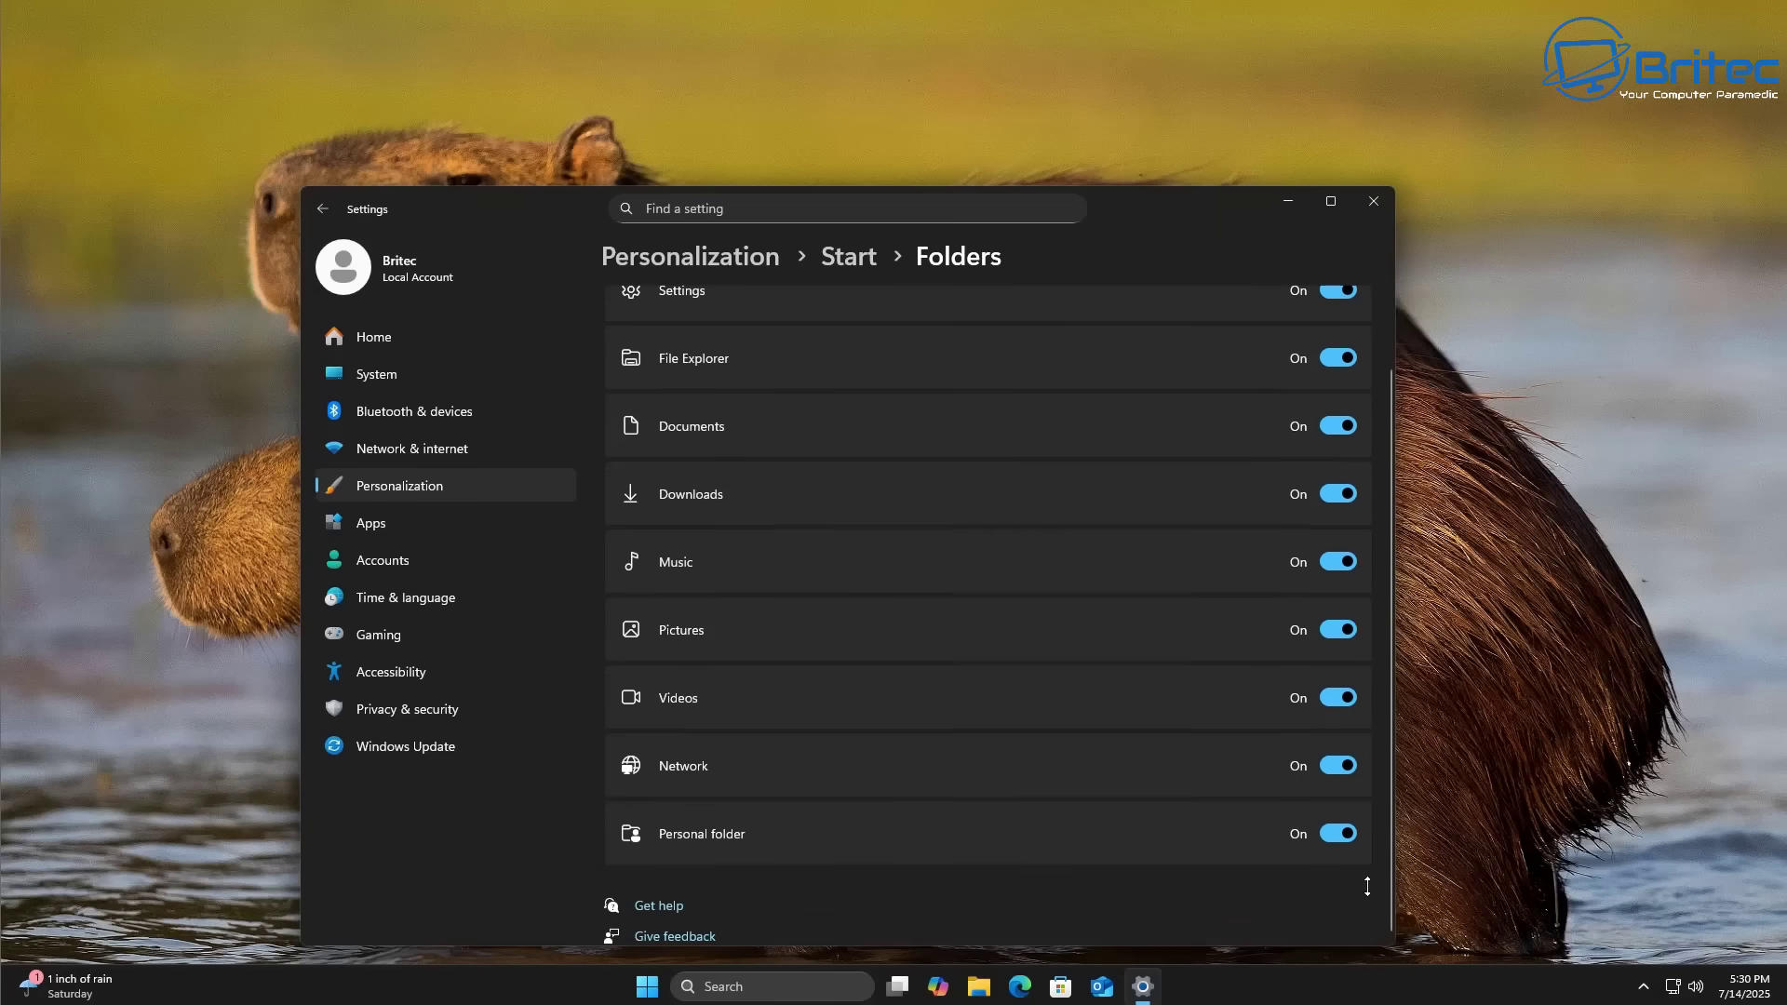
{"action": "scroll", "coordinate": [1295, 863], "scroll_direction": "up", "scroll_amount": 1}
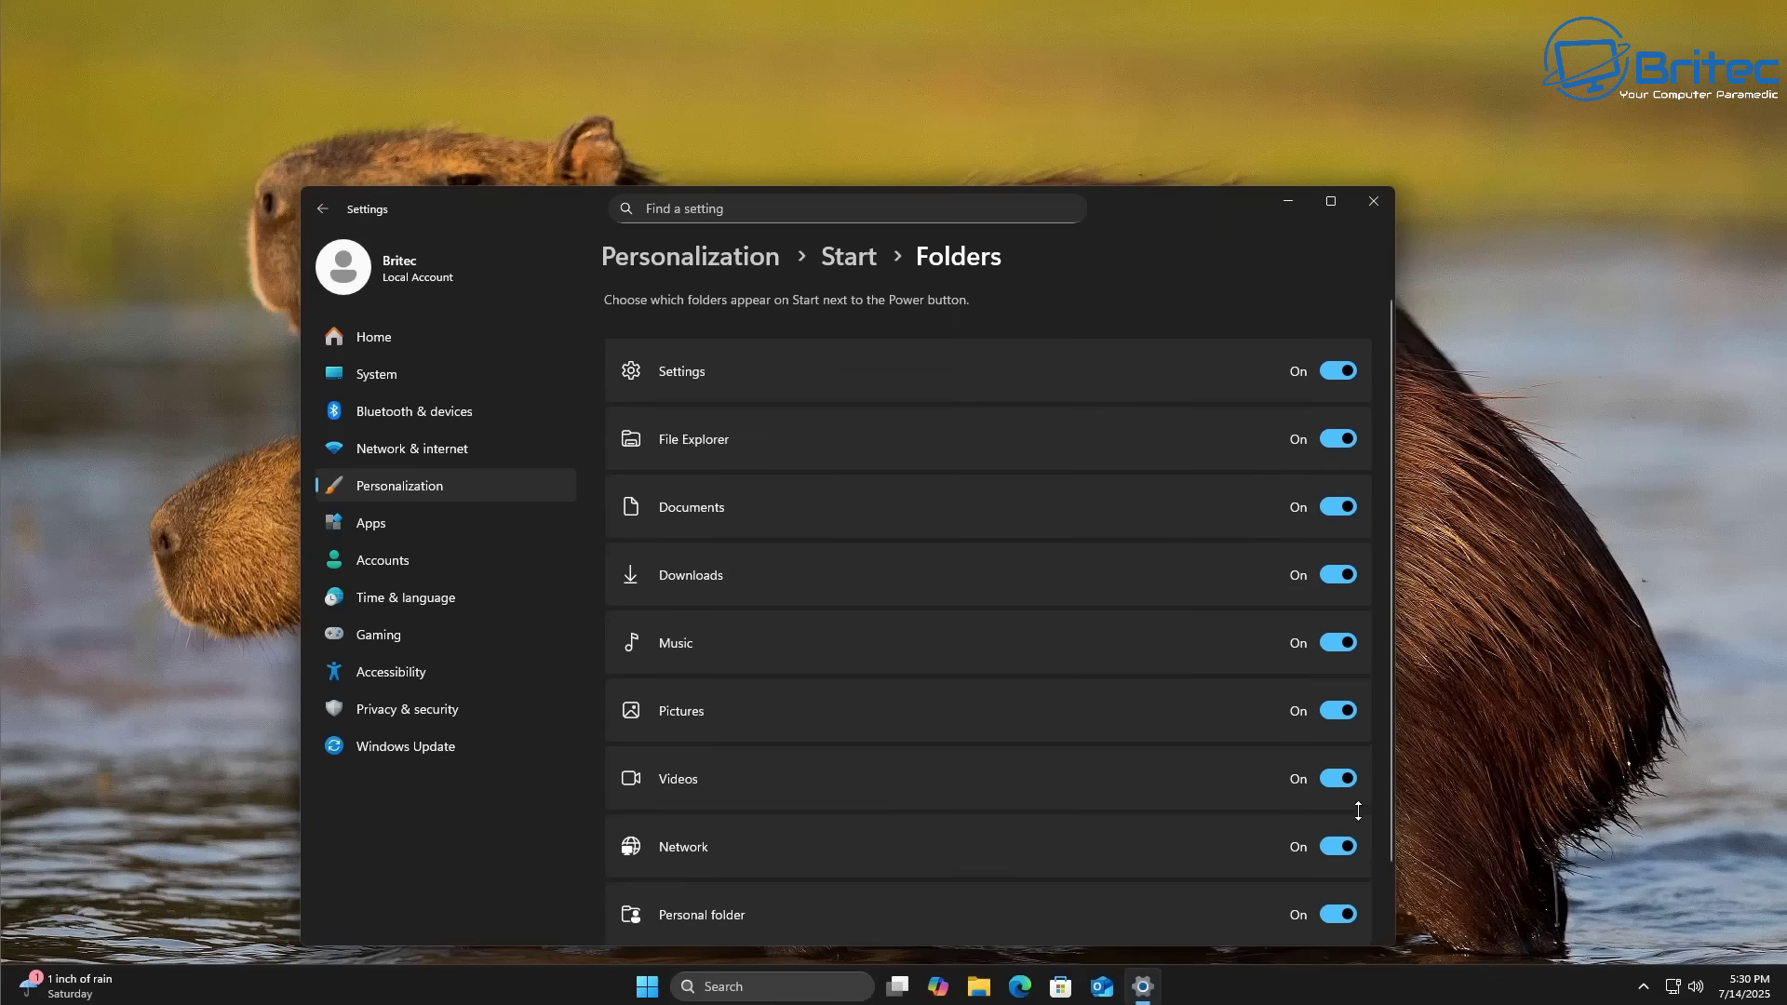
{"action": "left_click", "coordinate": [322, 208]}
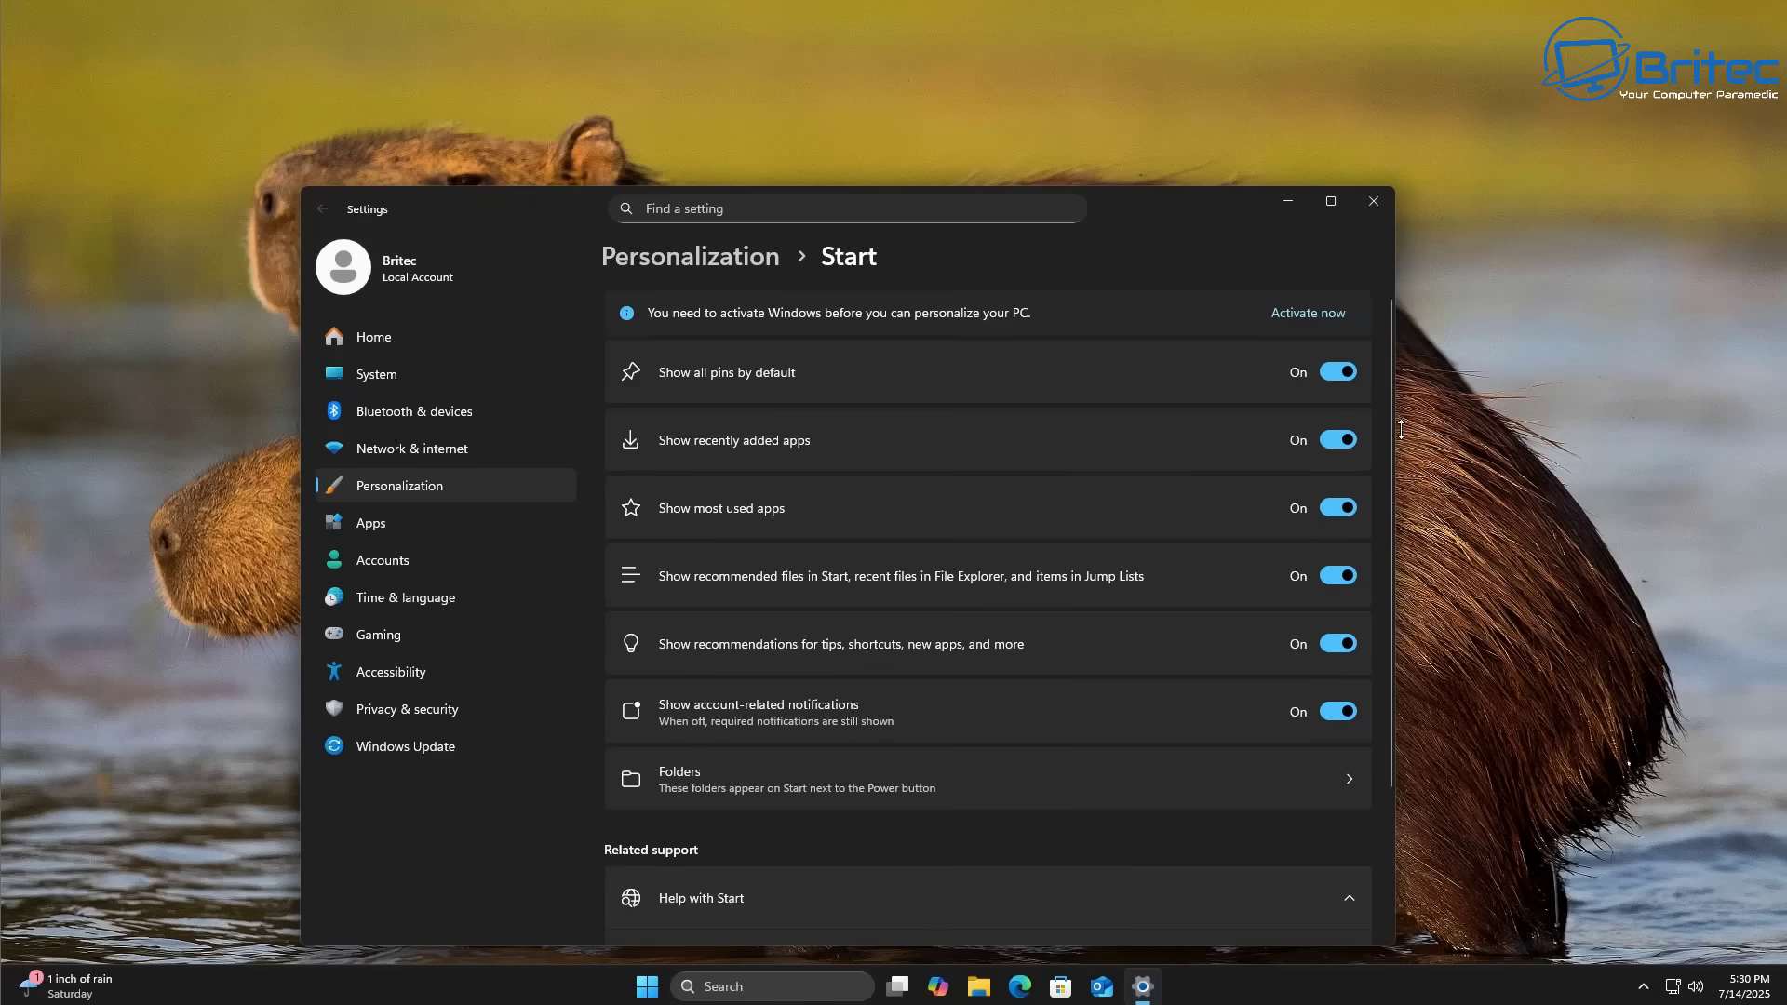
Close Settings and browse Start's new folder shortcuts, Pinned, Recommended and All sections
{"action": "left_click", "coordinate": [1375, 203]}
{"action": "left_click", "coordinate": [668, 987]}
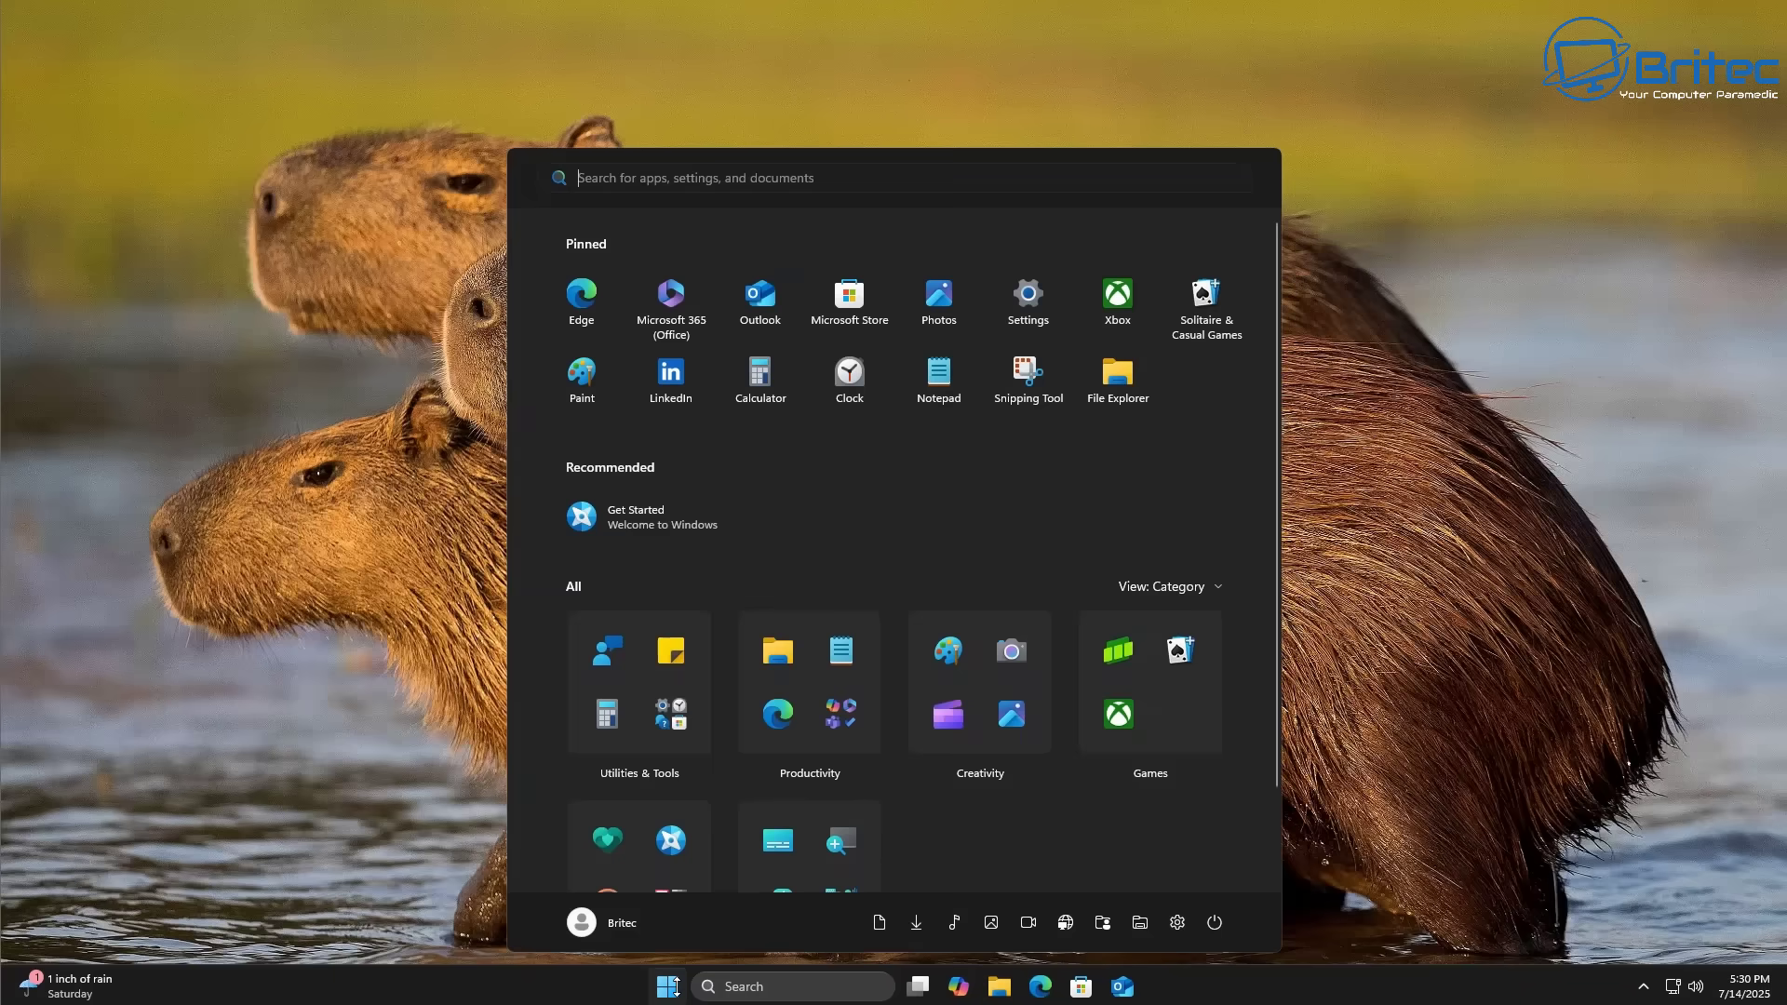
{"action": "scroll", "coordinate": [975, 703], "scroll_direction": "down", "scroll_amount": 2}
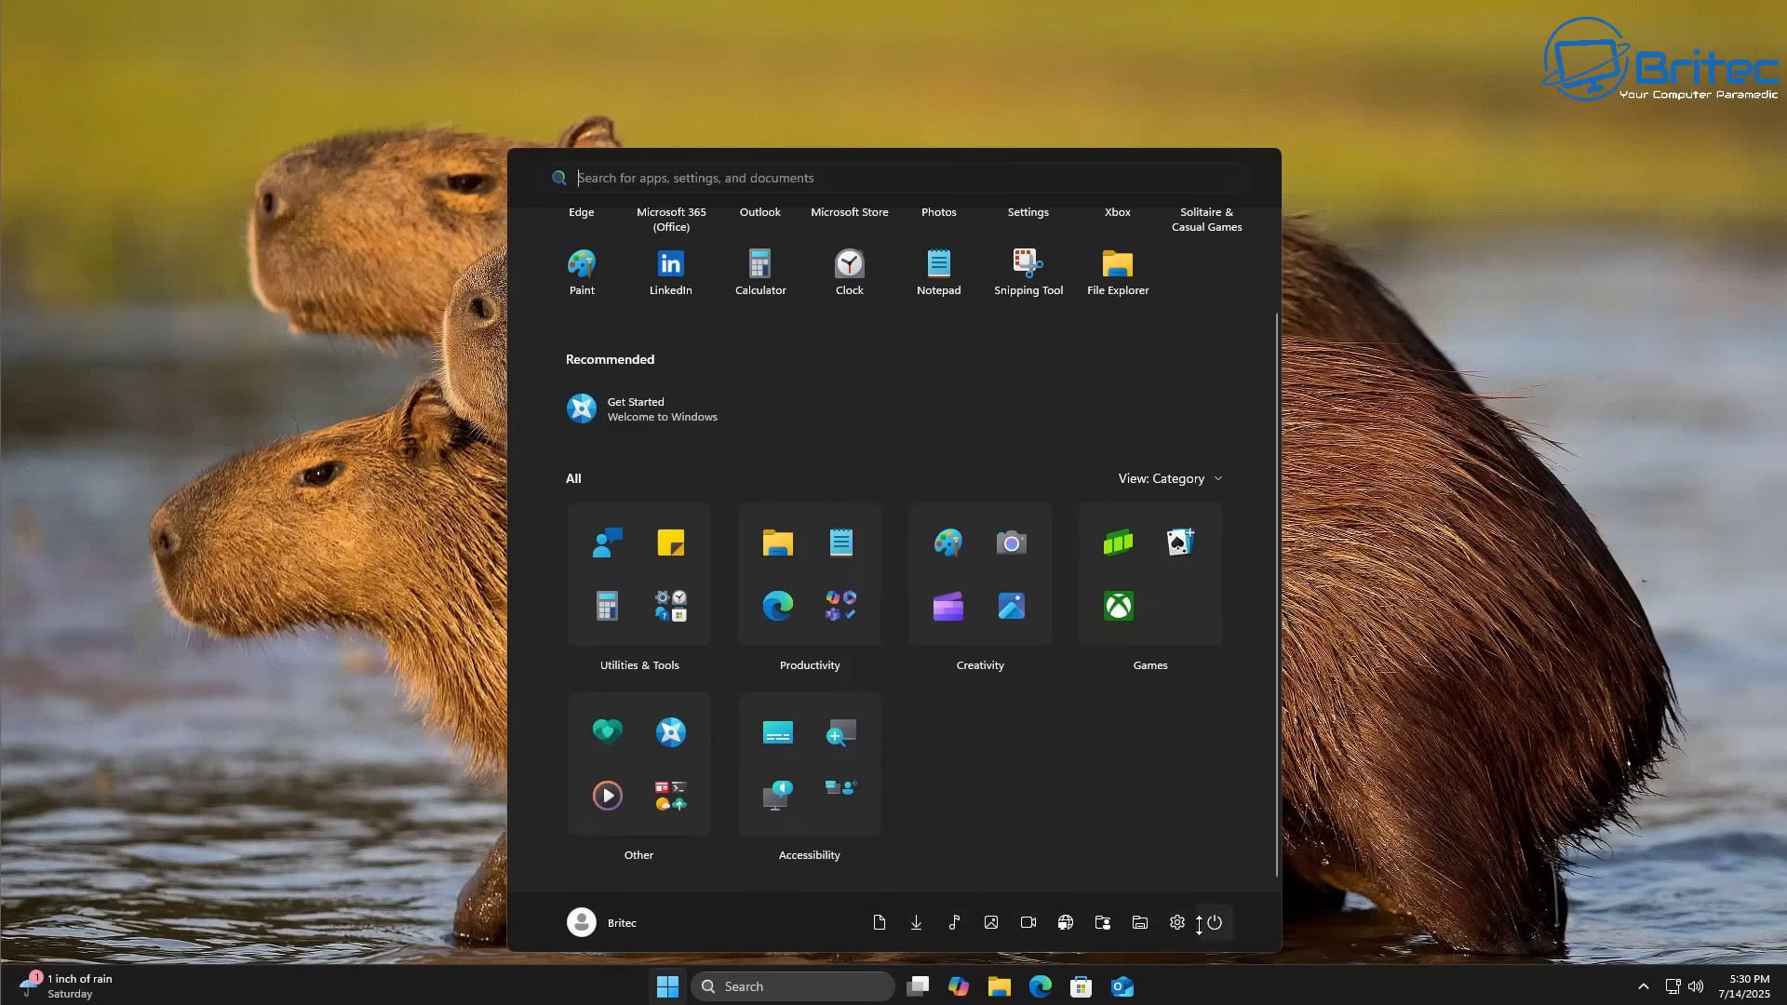
{"action": "scroll", "coordinate": [1220, 843], "scroll_direction": "up", "scroll_amount": 2}
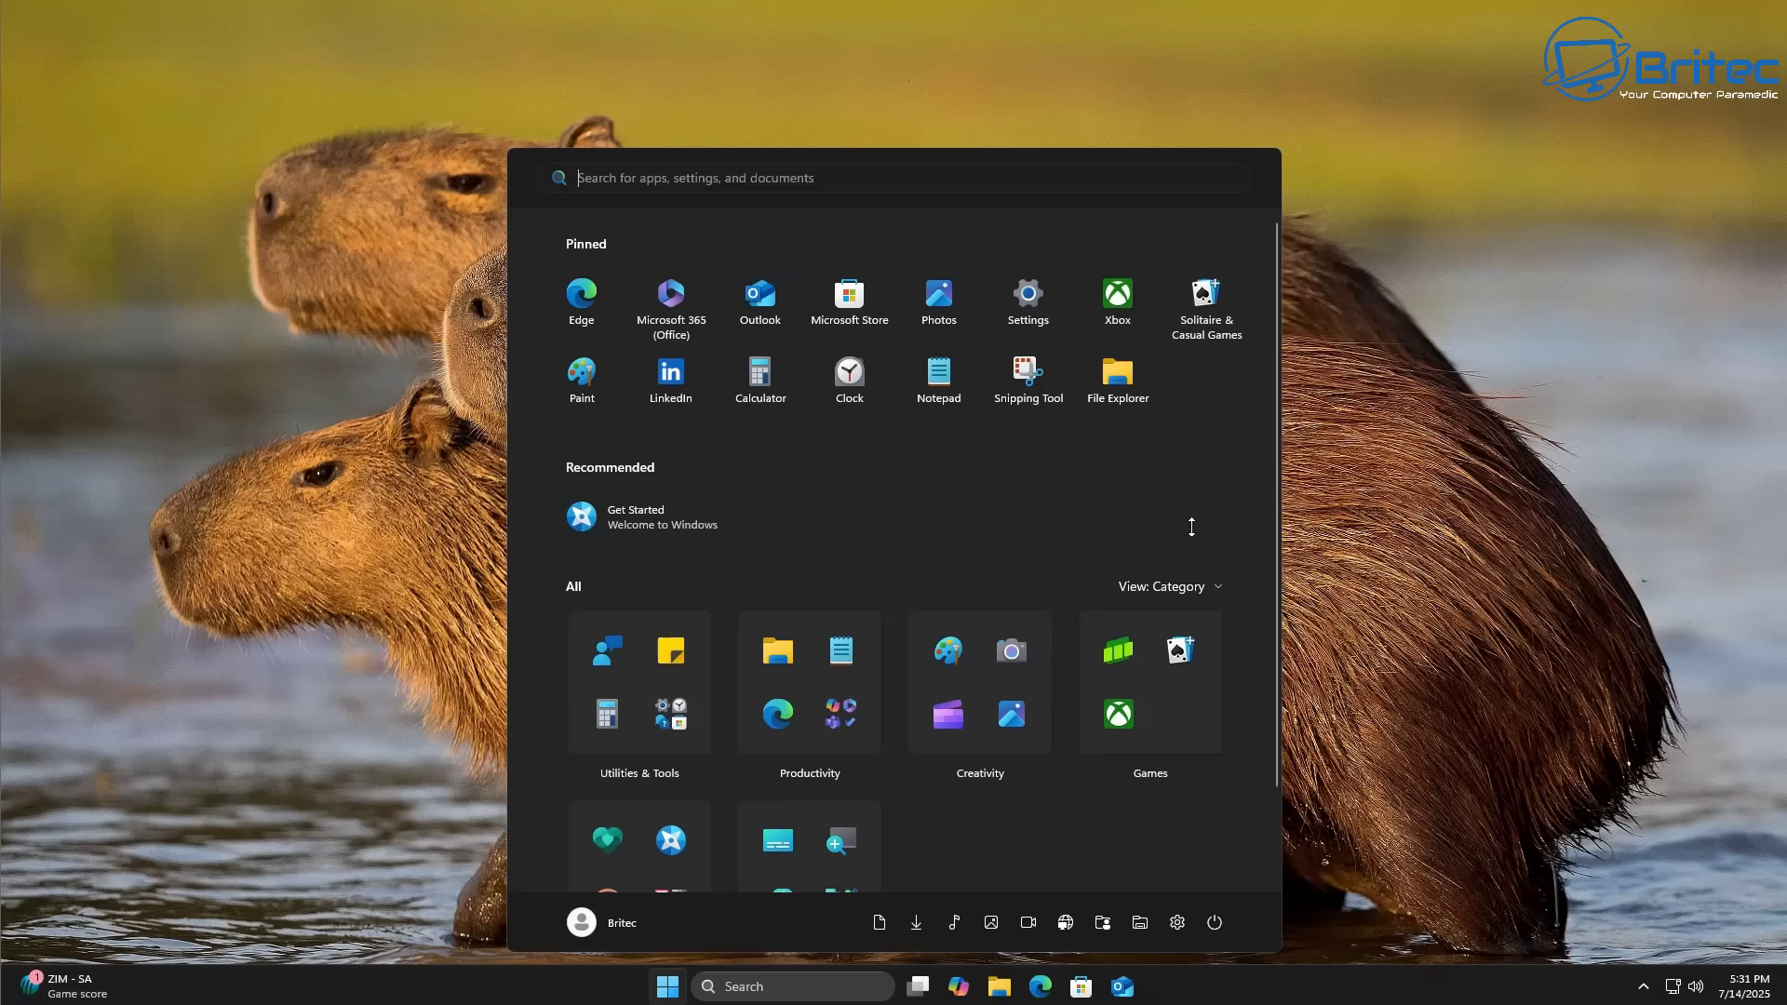
{"action": "scroll", "coordinate": [1190, 596], "scroll_direction": "down", "scroll_amount": 2}
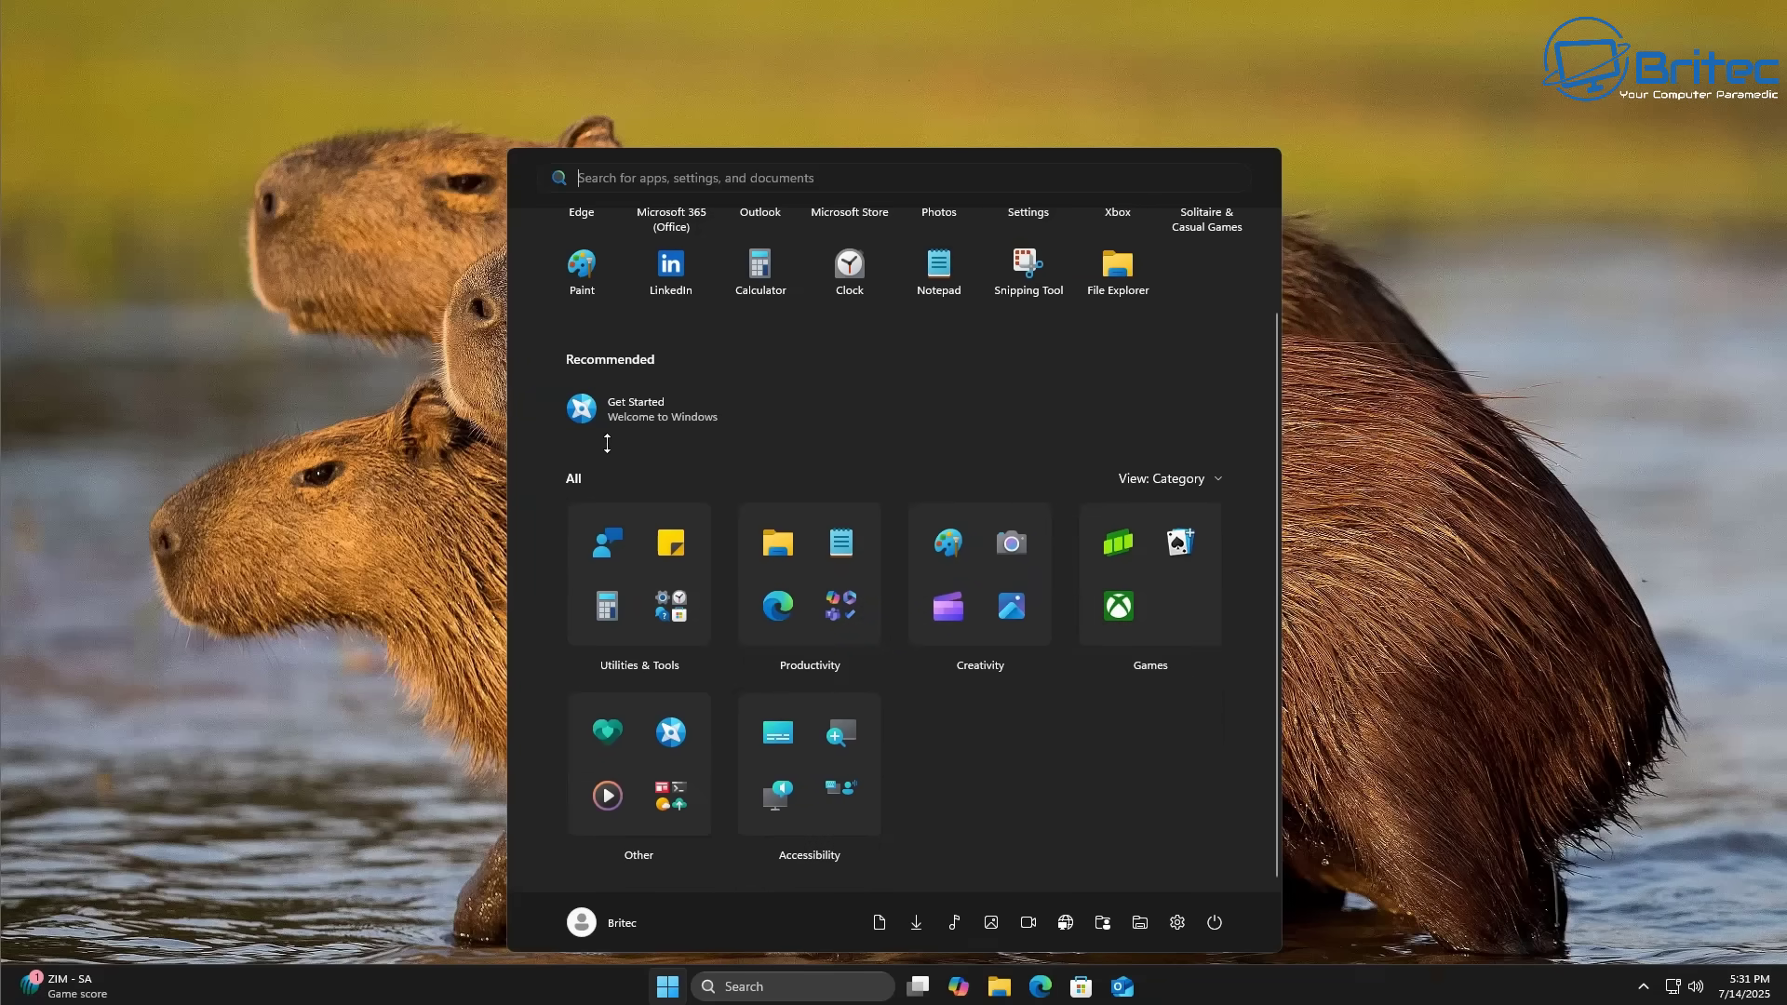
{"action": "scroll", "coordinate": [912, 409], "scroll_direction": "up", "scroll_amount": 2}
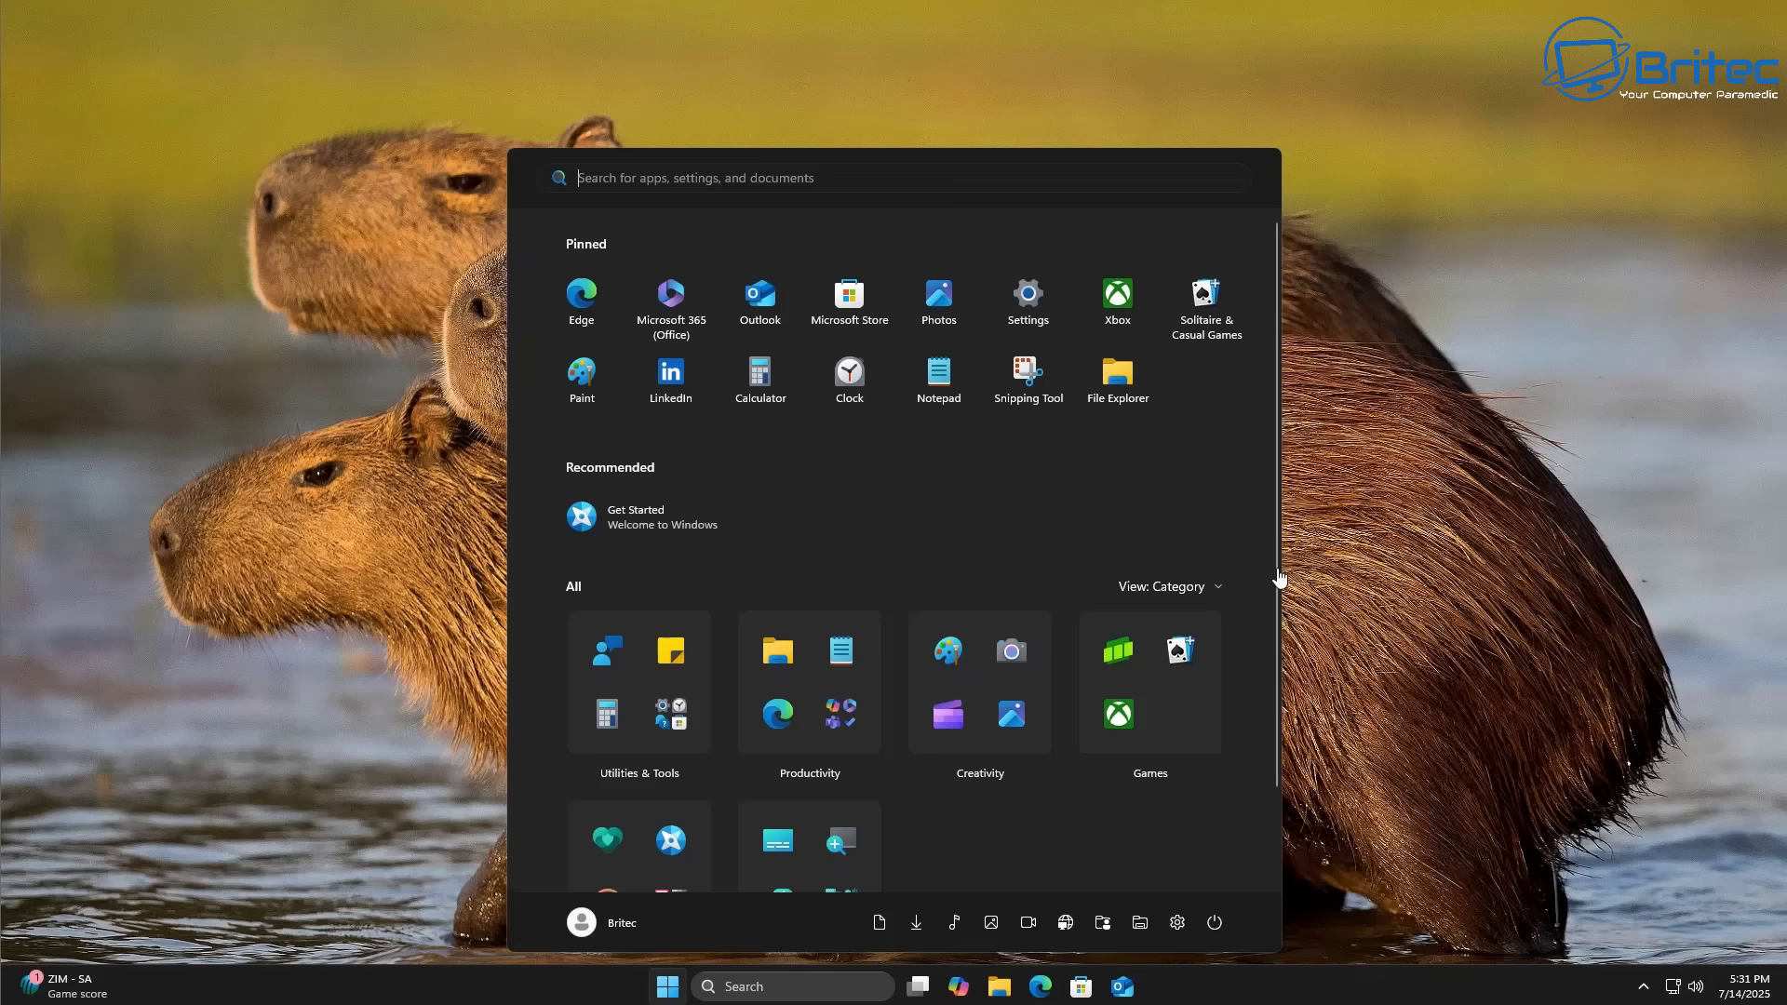
{"action": "left_click_drag", "start_coordinate": [1280, 590], "coordinate": [1282, 533]}
{"action": "scroll", "coordinate": [1011, 712], "scroll_direction": "down", "scroll_amount": 2}
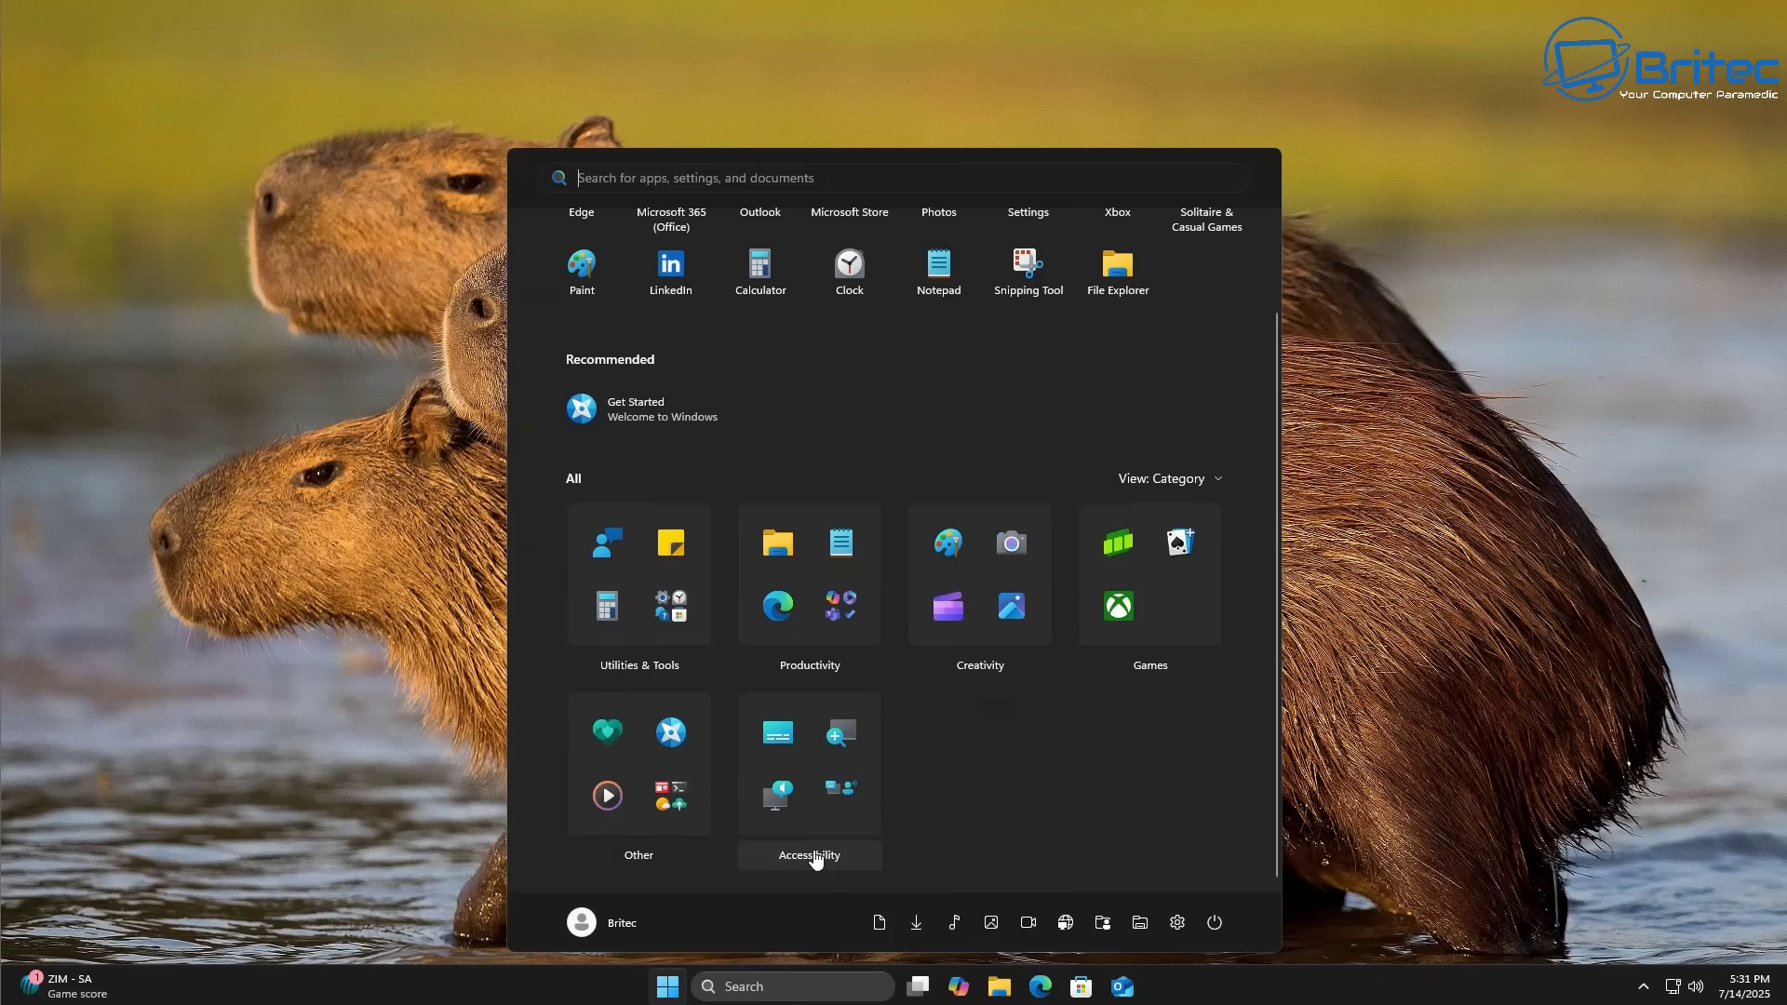
{"action": "left_click", "coordinate": [817, 843]}
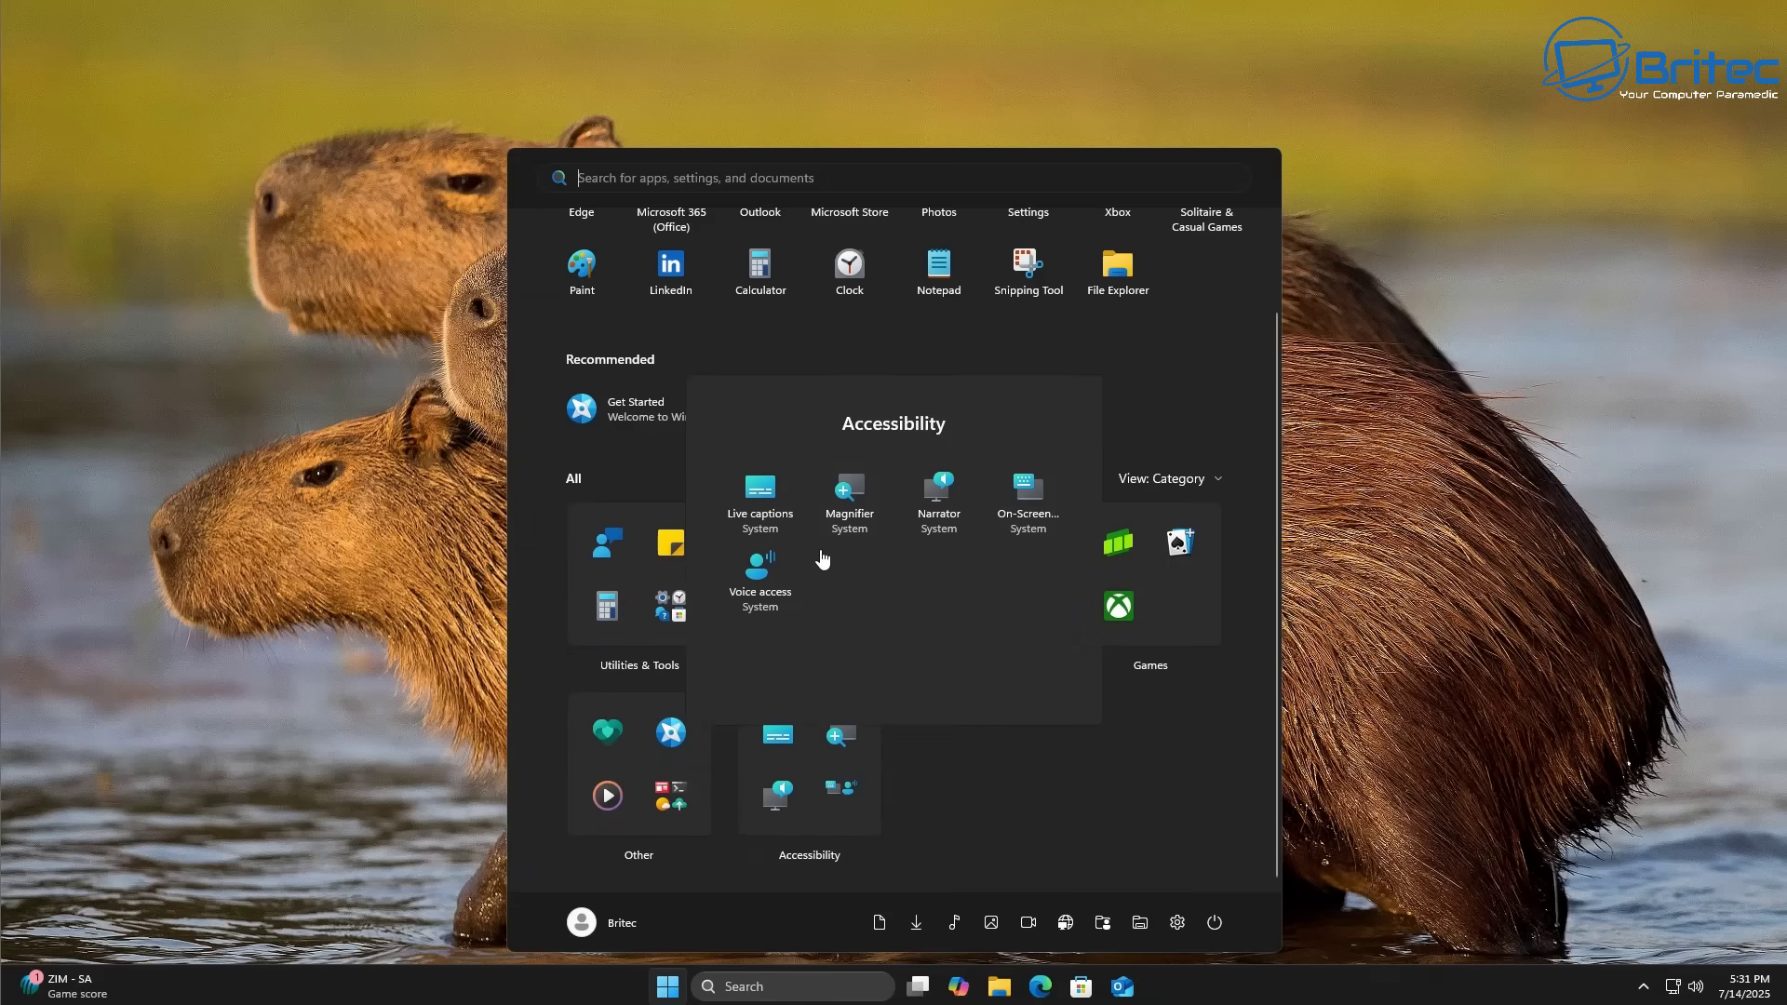
{"action": "left_click_drag", "start_coordinate": [990, 547], "coordinate": [985, 790]}
{"action": "left_click", "coordinate": [946, 668]}
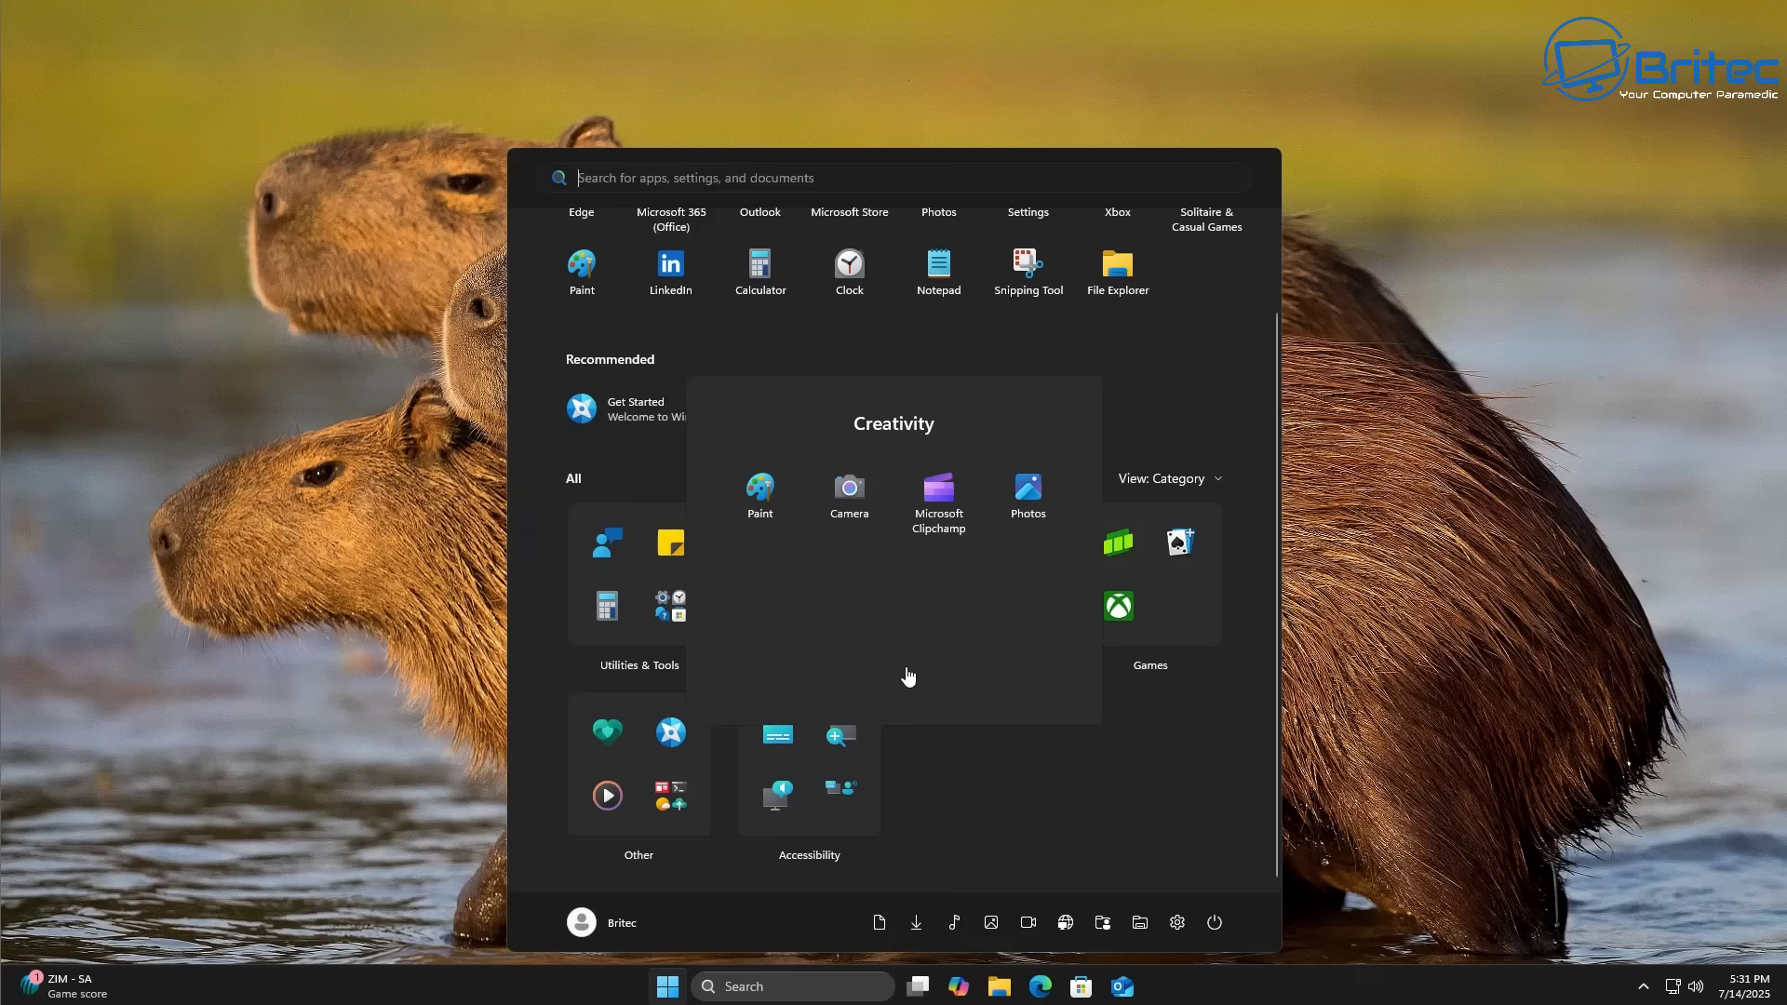
{"action": "left_click", "coordinate": [1190, 626]}
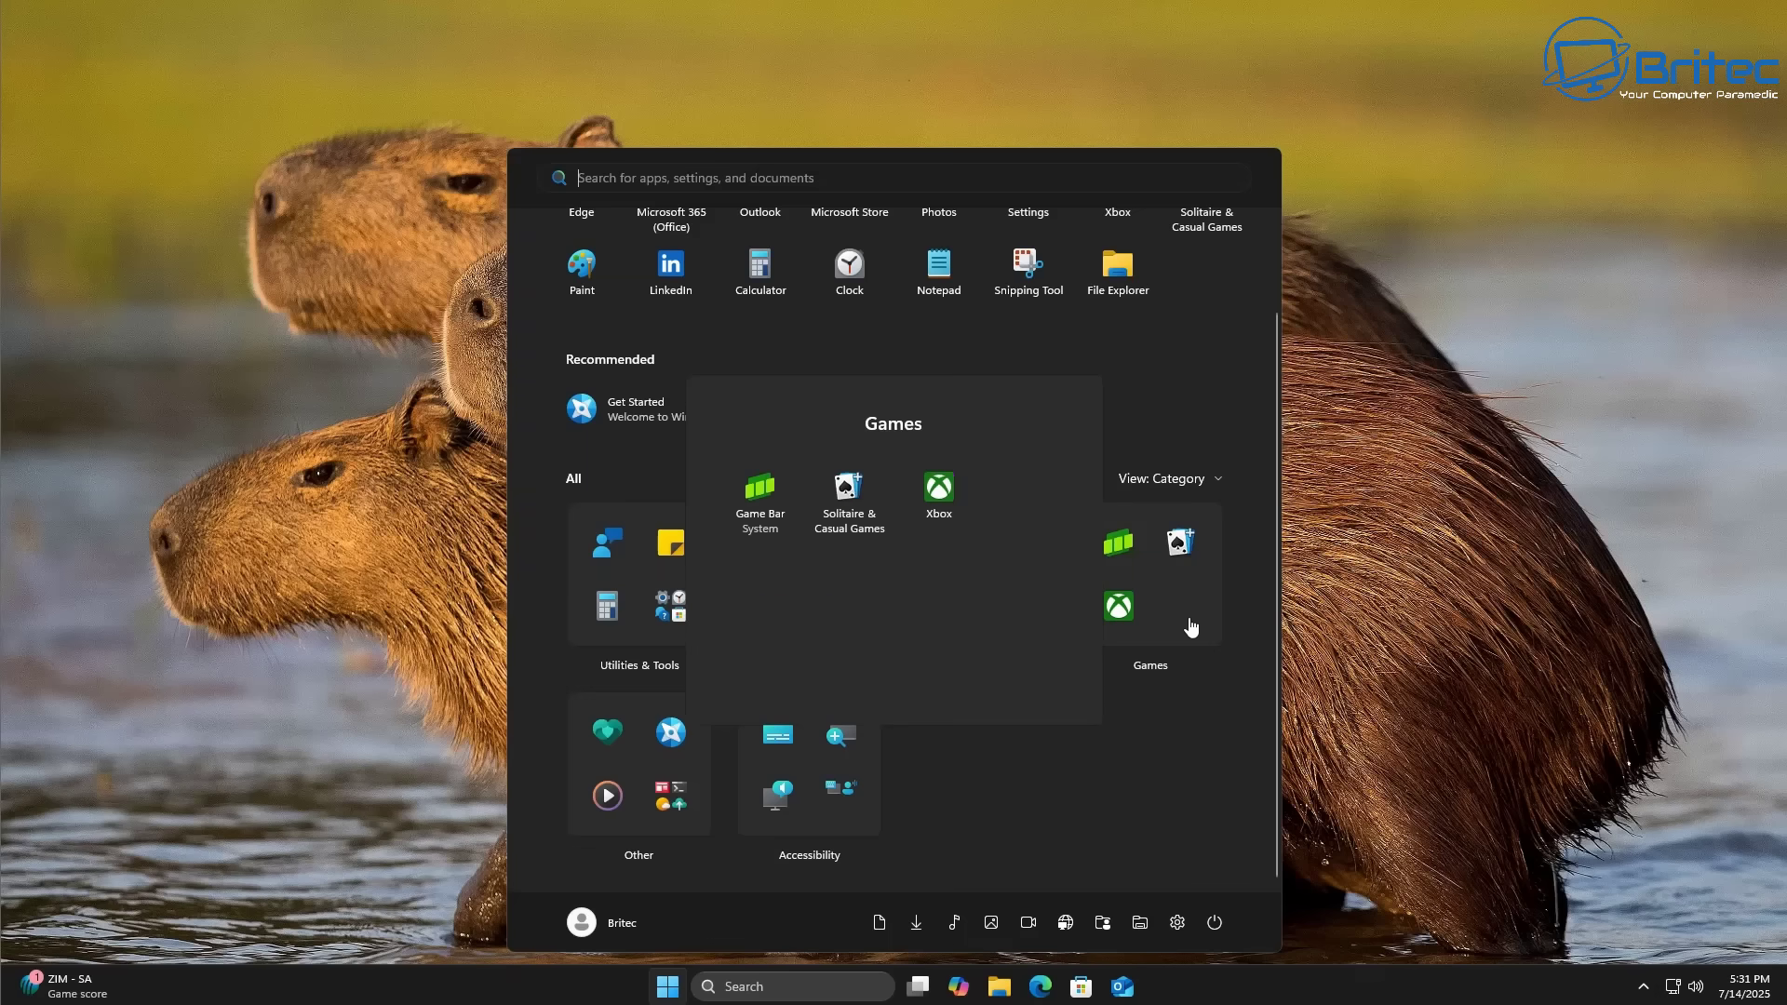
{"action": "left_click", "coordinate": [682, 658]}
{"action": "left_click", "coordinate": [639, 639]}
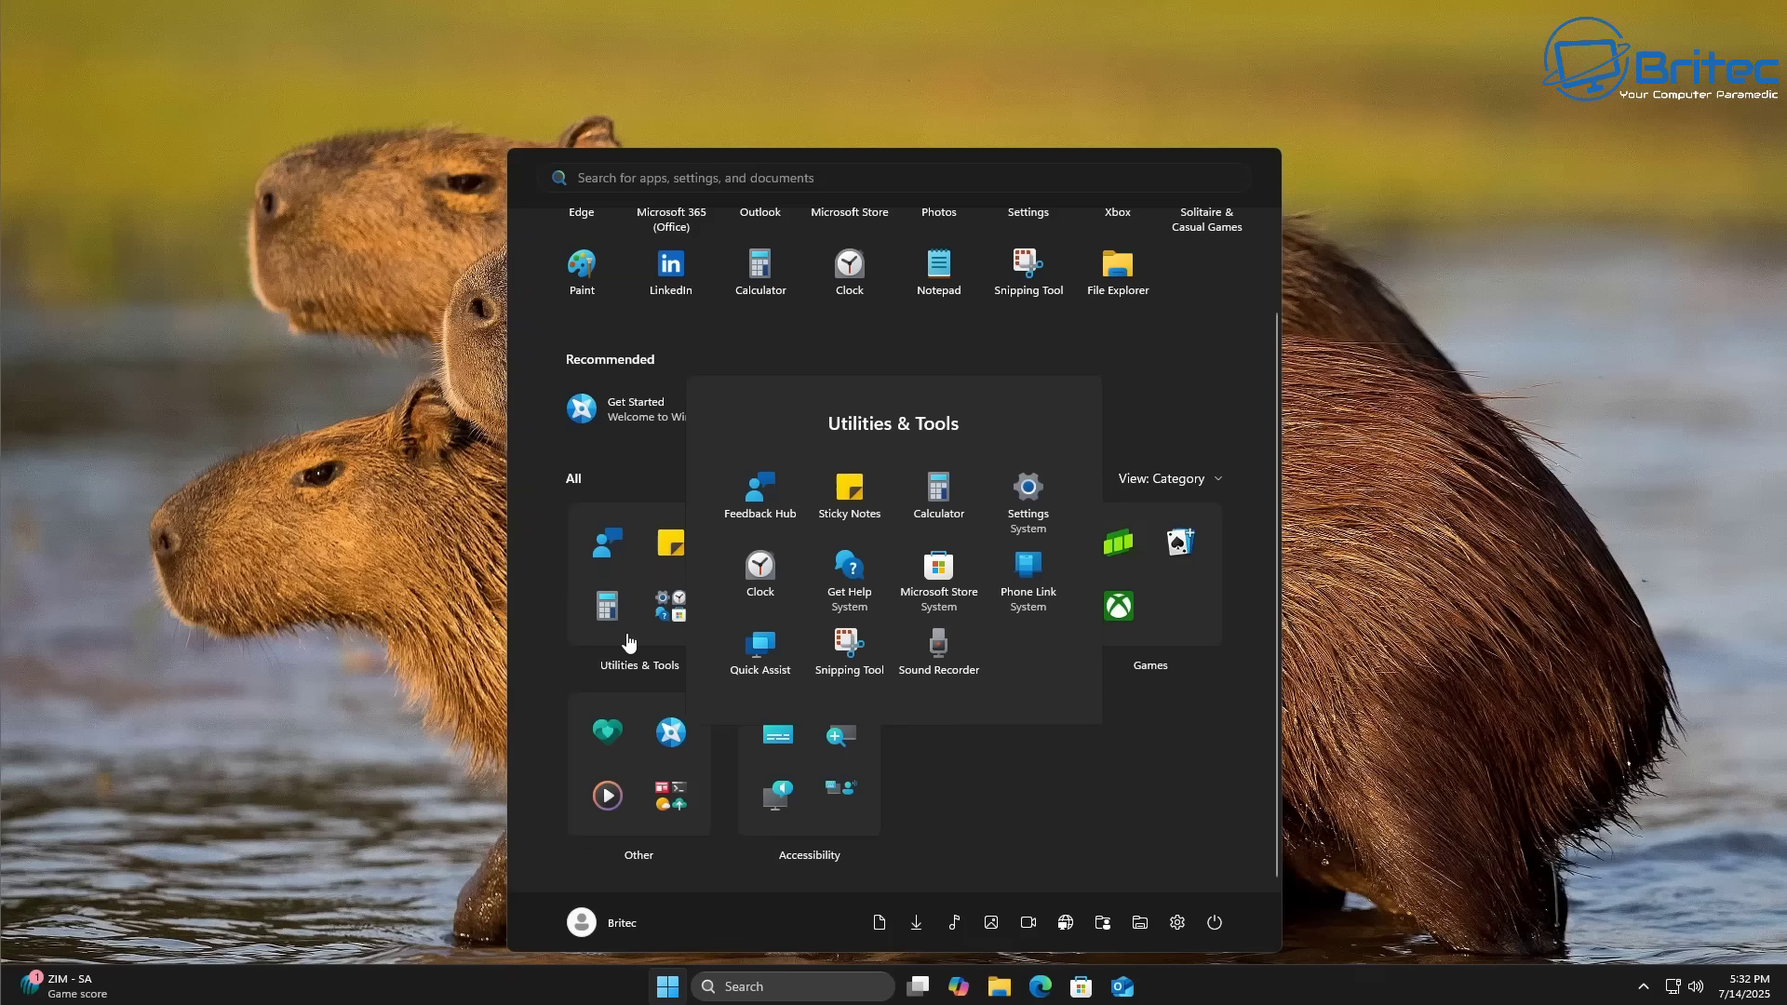
{"action": "left_click", "coordinate": [1117, 799]}
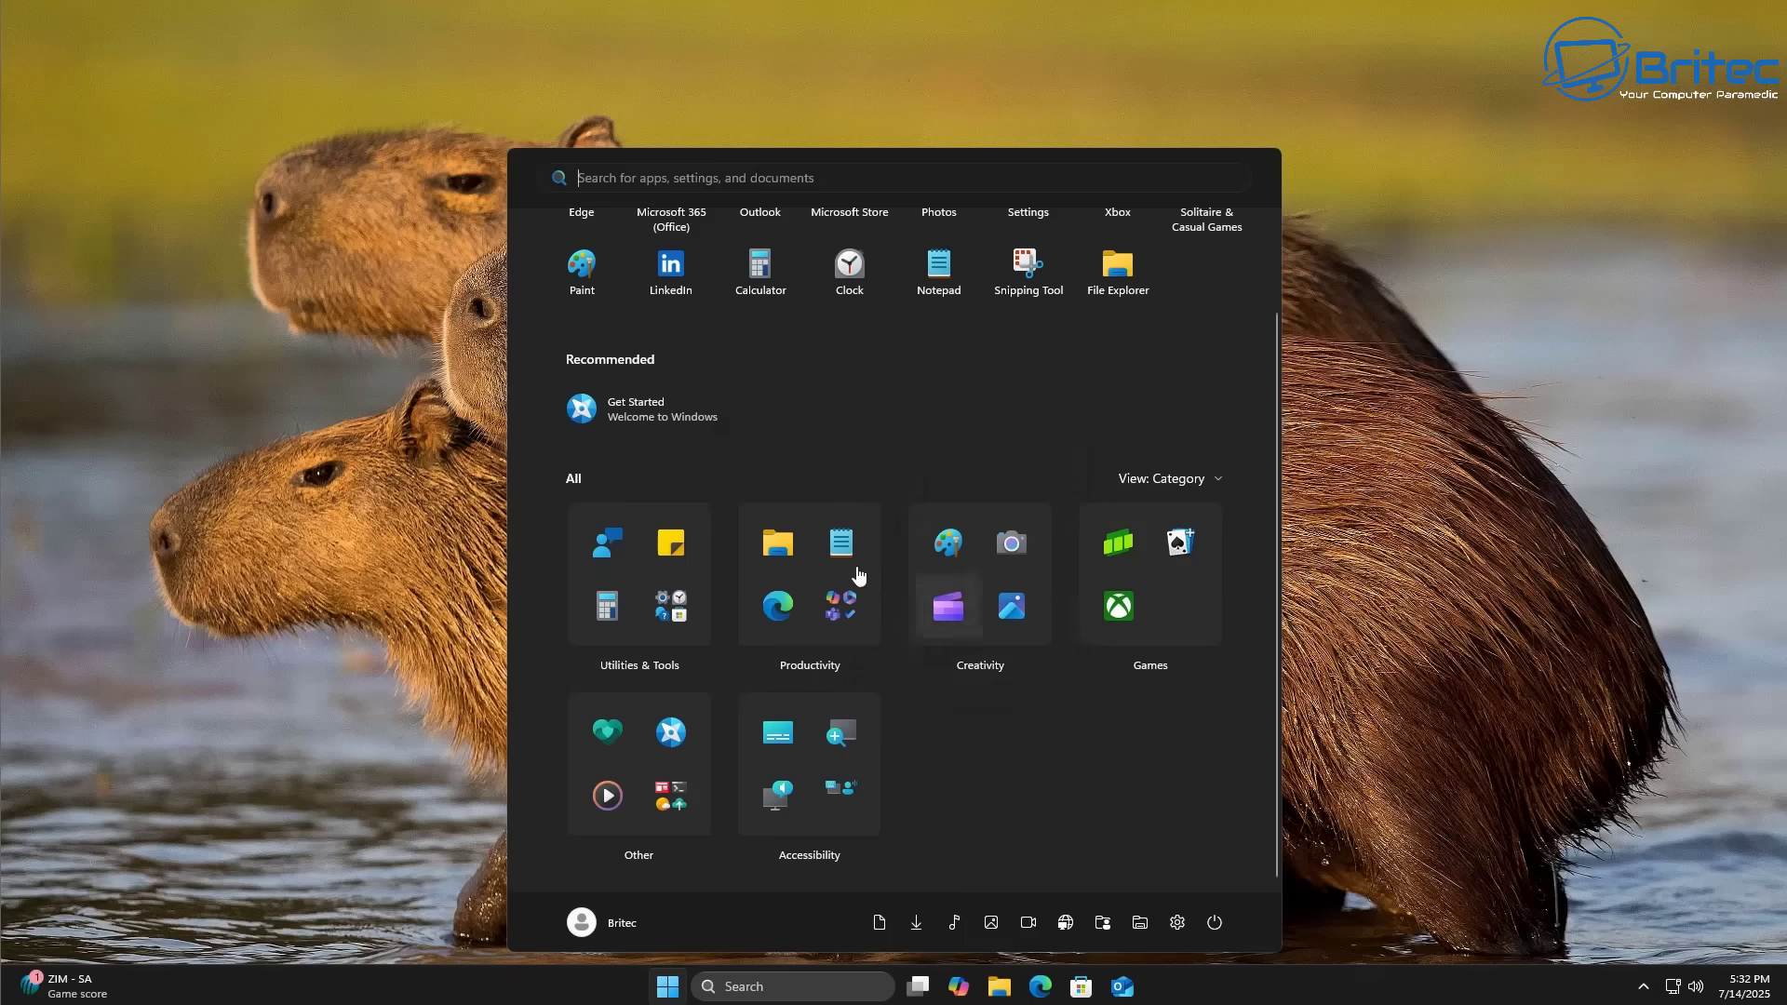
{"action": "scroll", "coordinate": [812, 465], "scroll_direction": "up", "scroll_amount": 2}
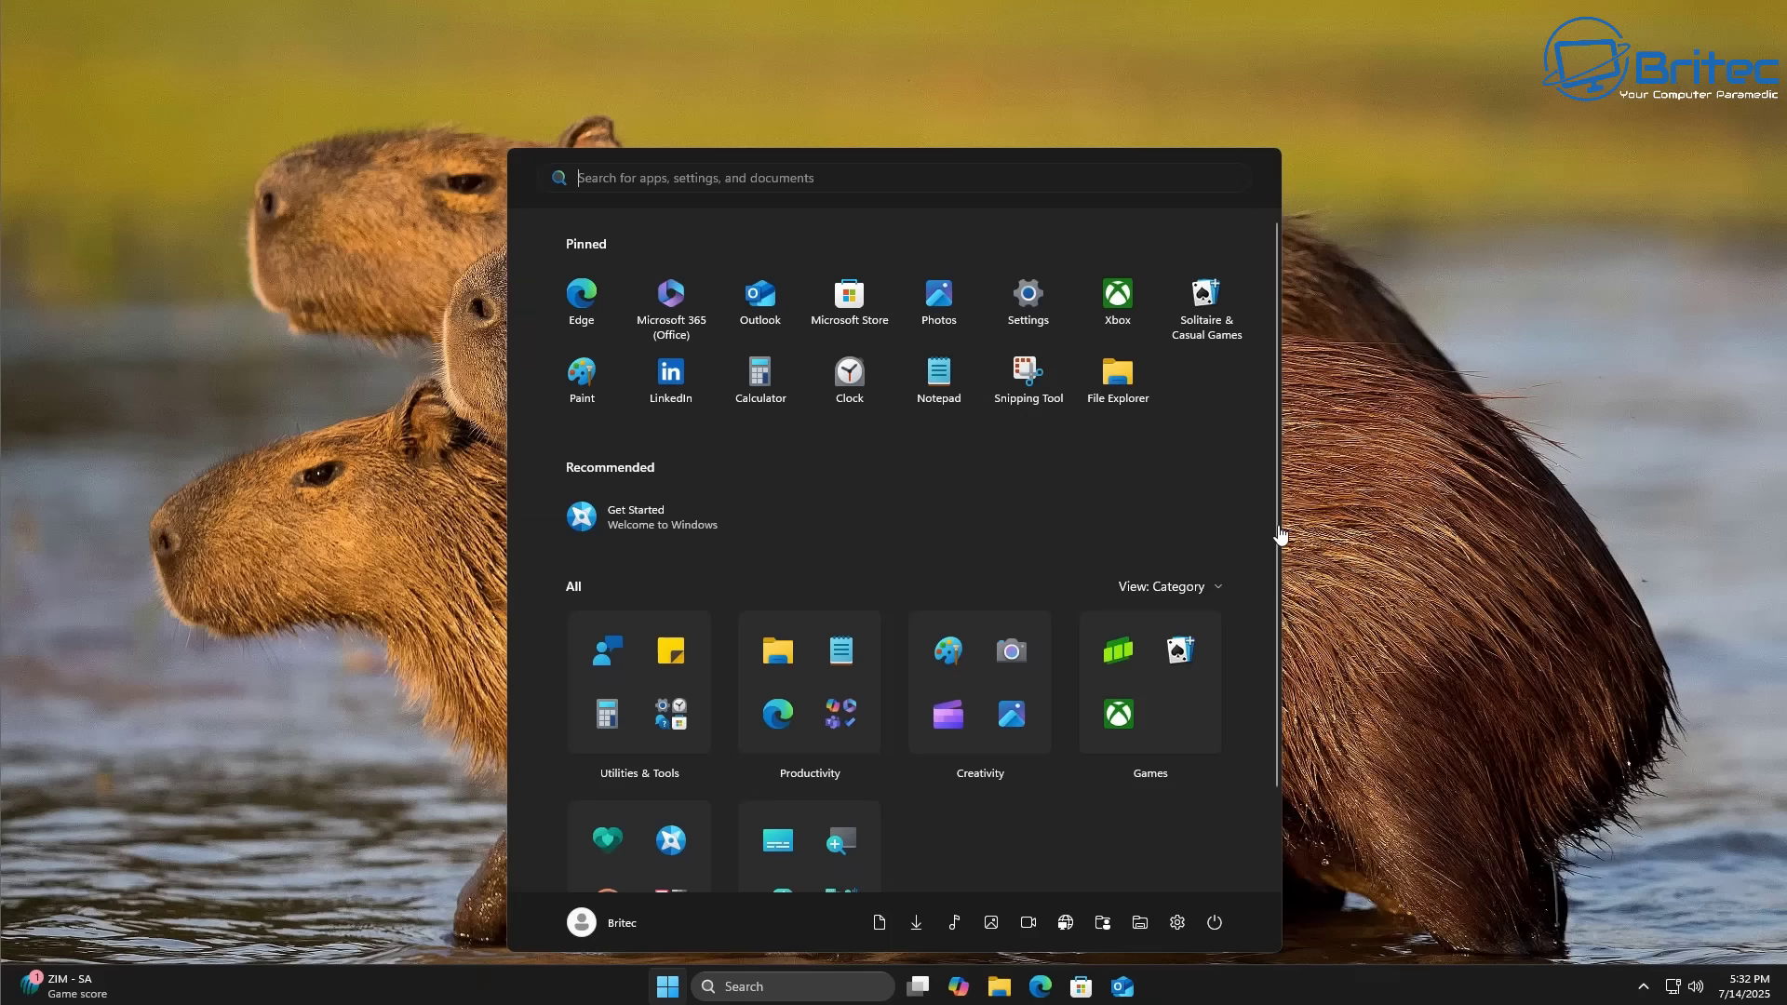
Dismiss the Start menu and close the Phone Link window
{"action": "left_click", "coordinate": [1407, 607]}
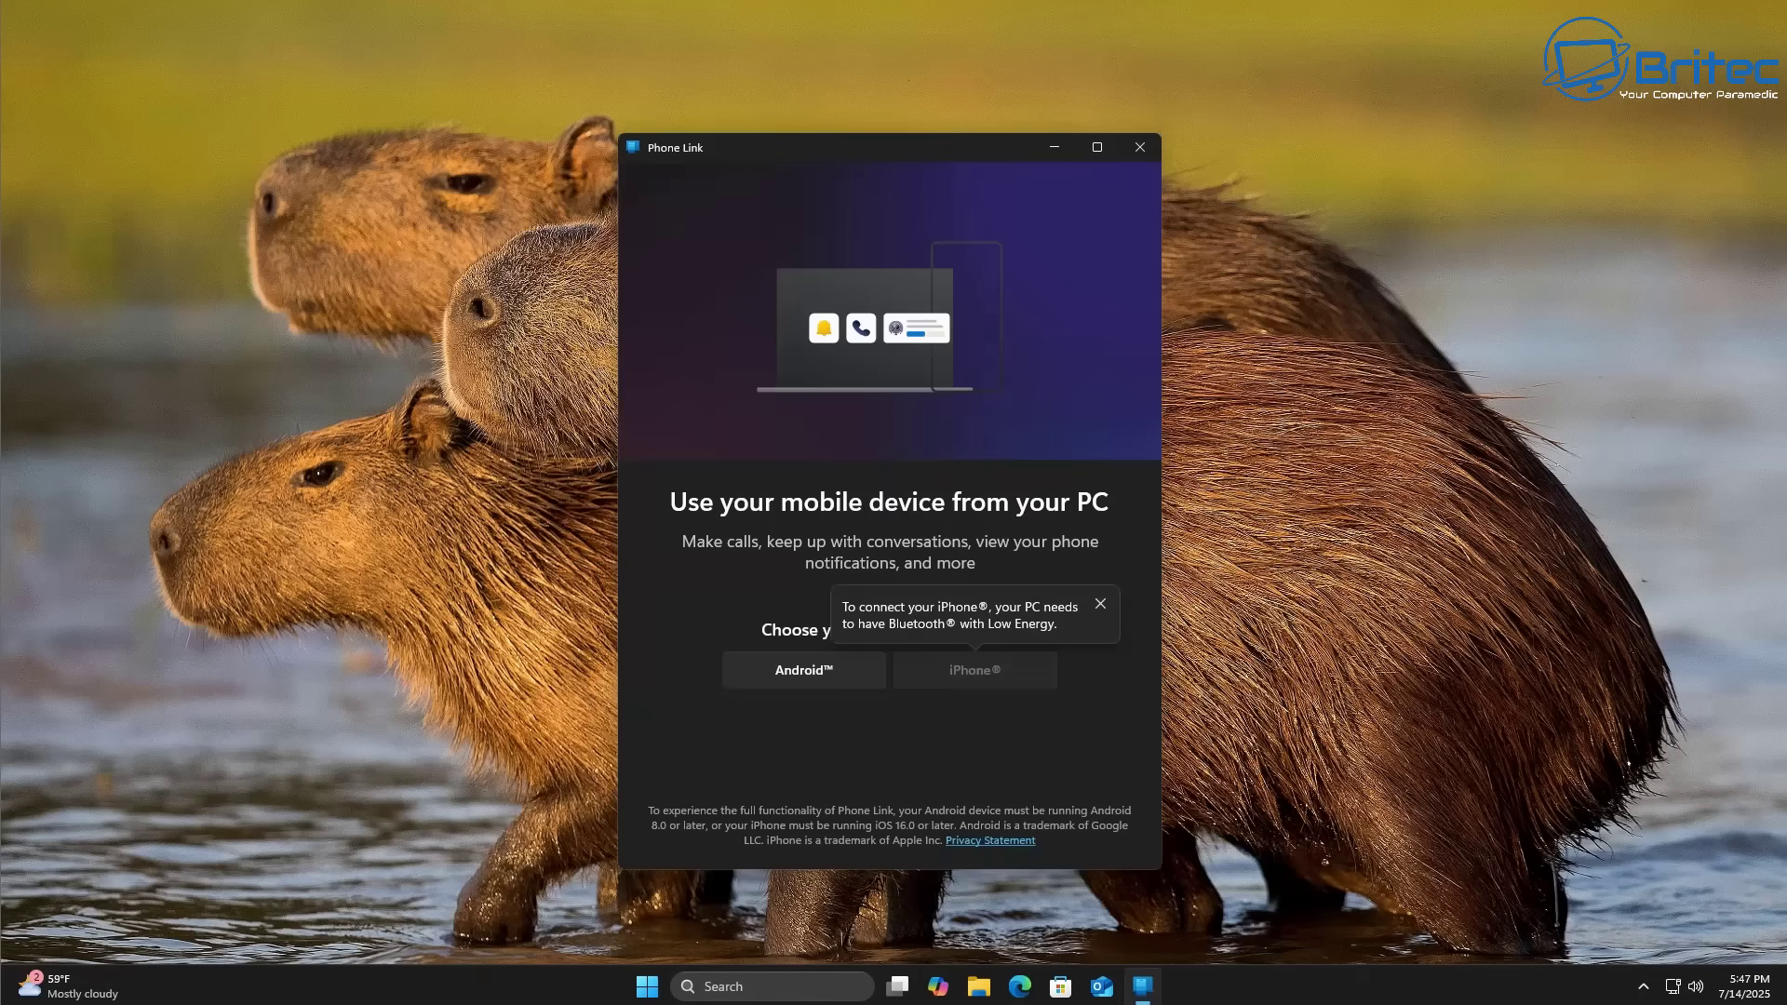
{"action": "left_click", "coordinate": [1139, 149]}
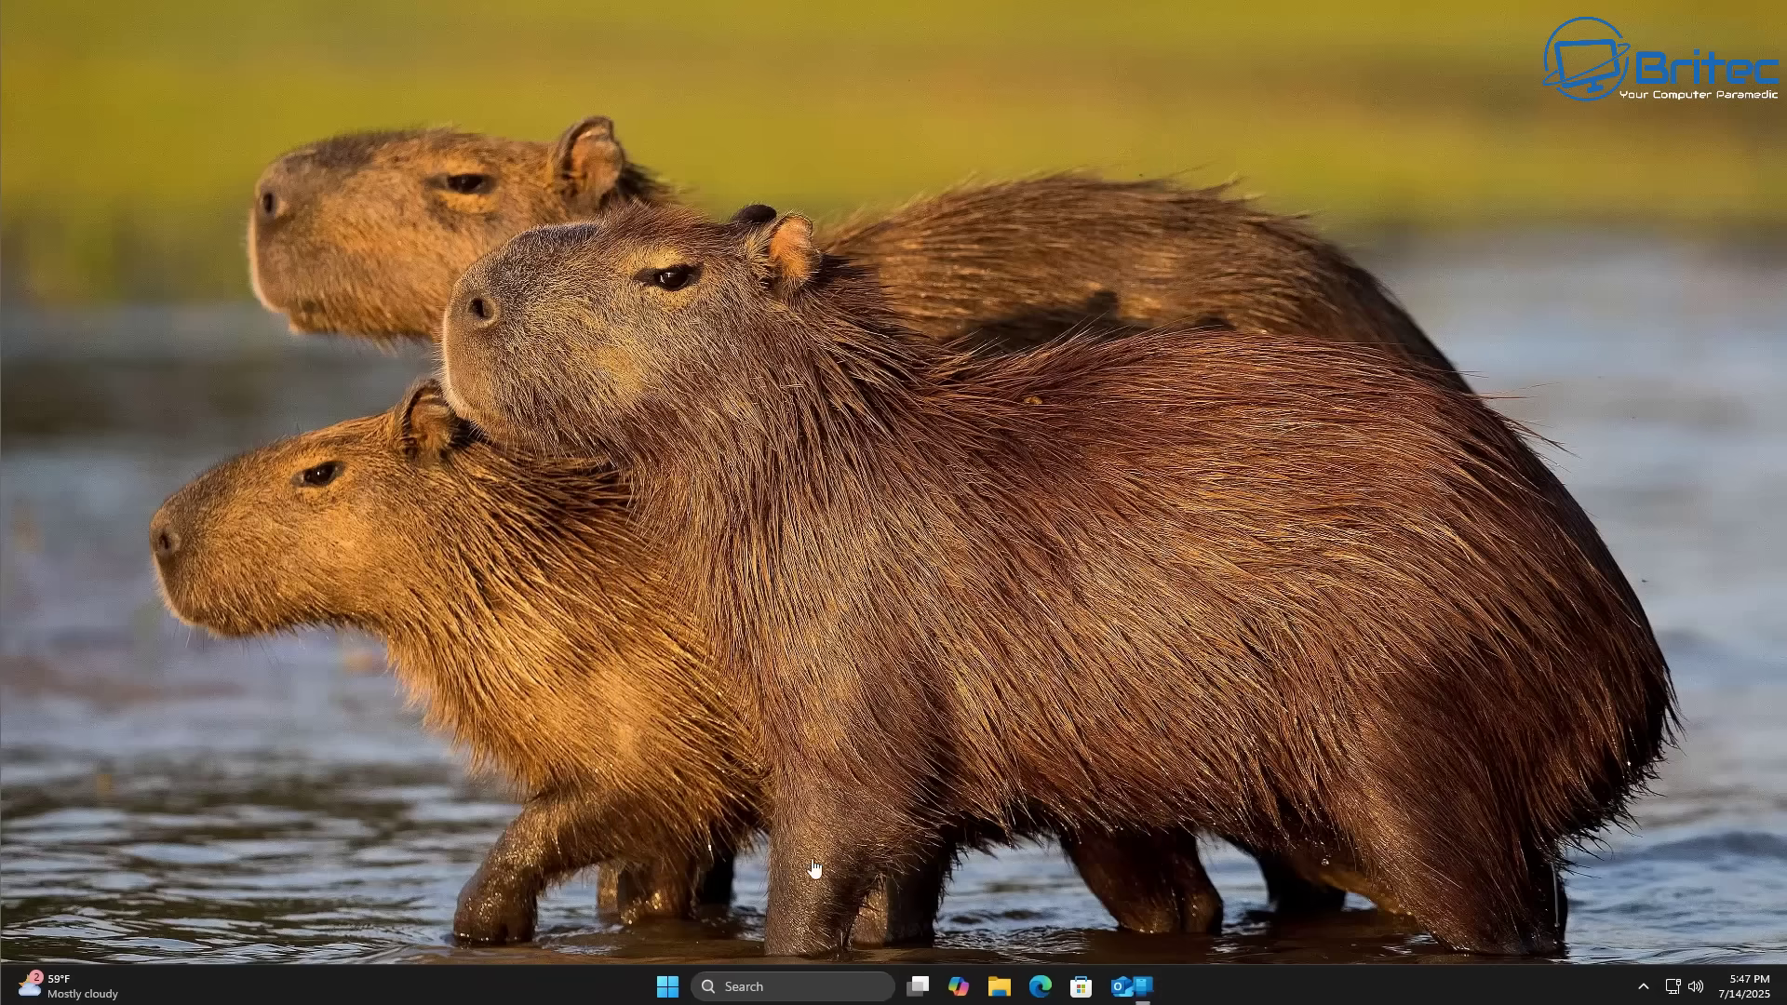
View the X post's new Start menu screenshots full size, then close the browser
{"action": "left_click", "coordinate": [667, 986]}
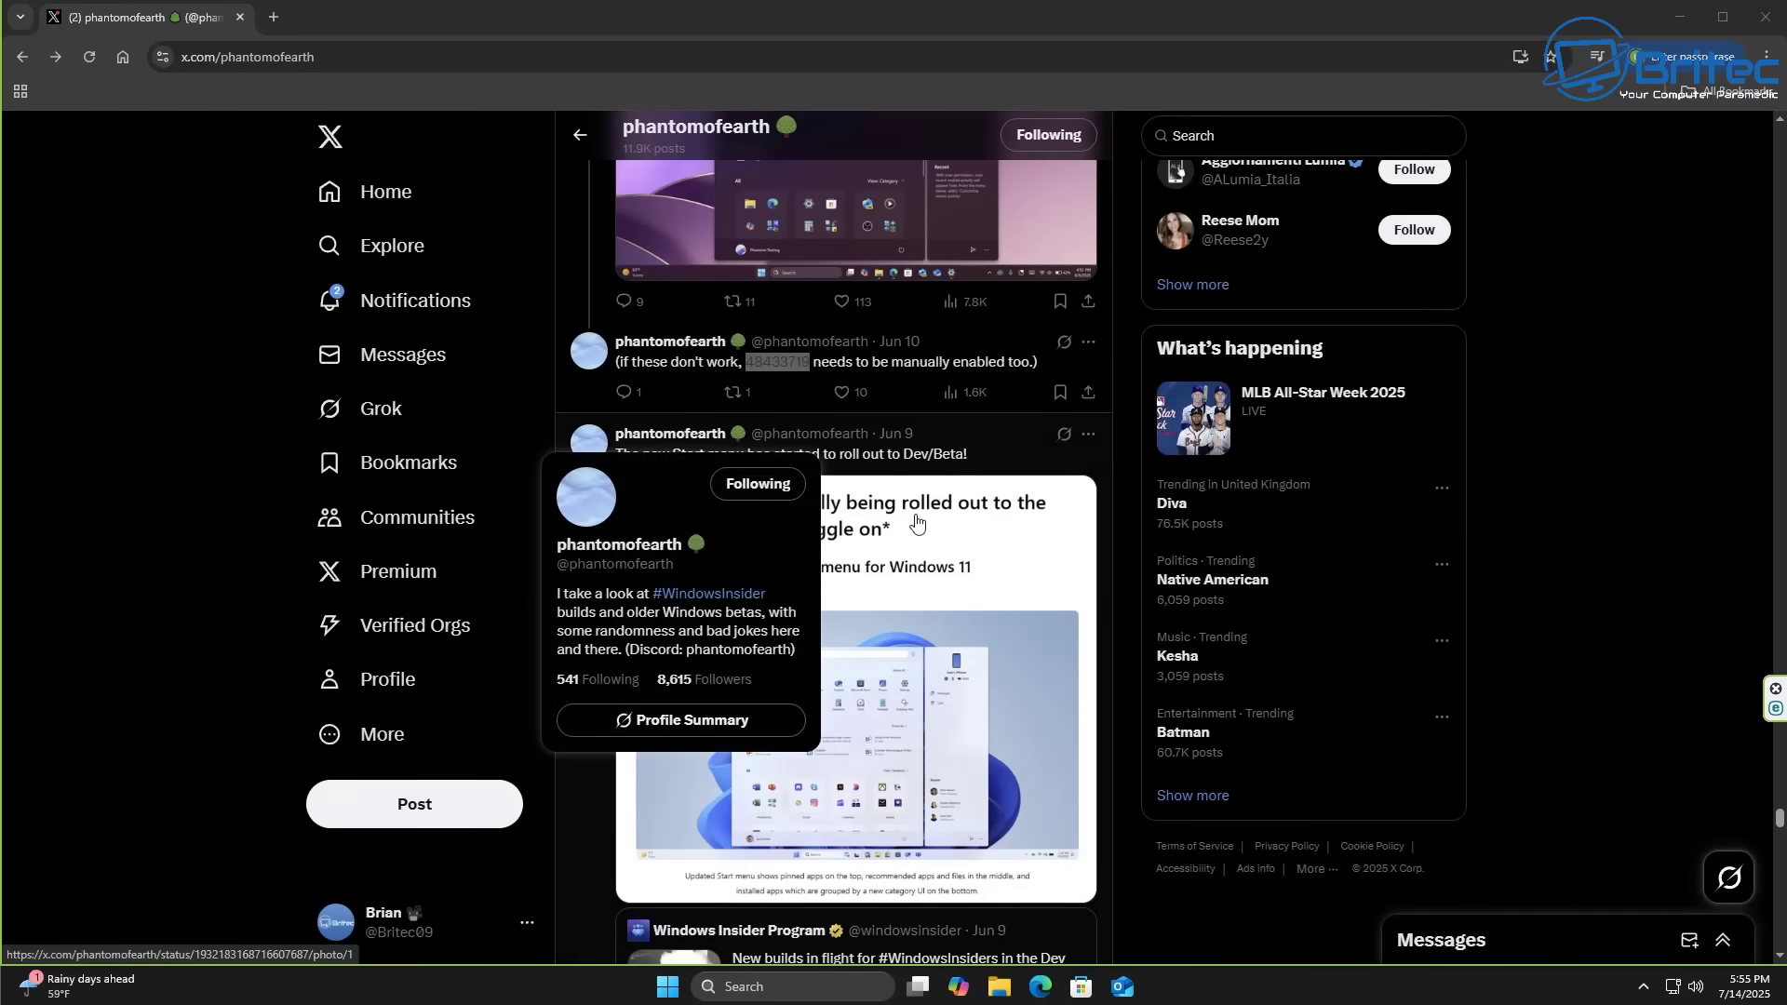
{"action": "mouse_move", "coordinate": [681, 445]}
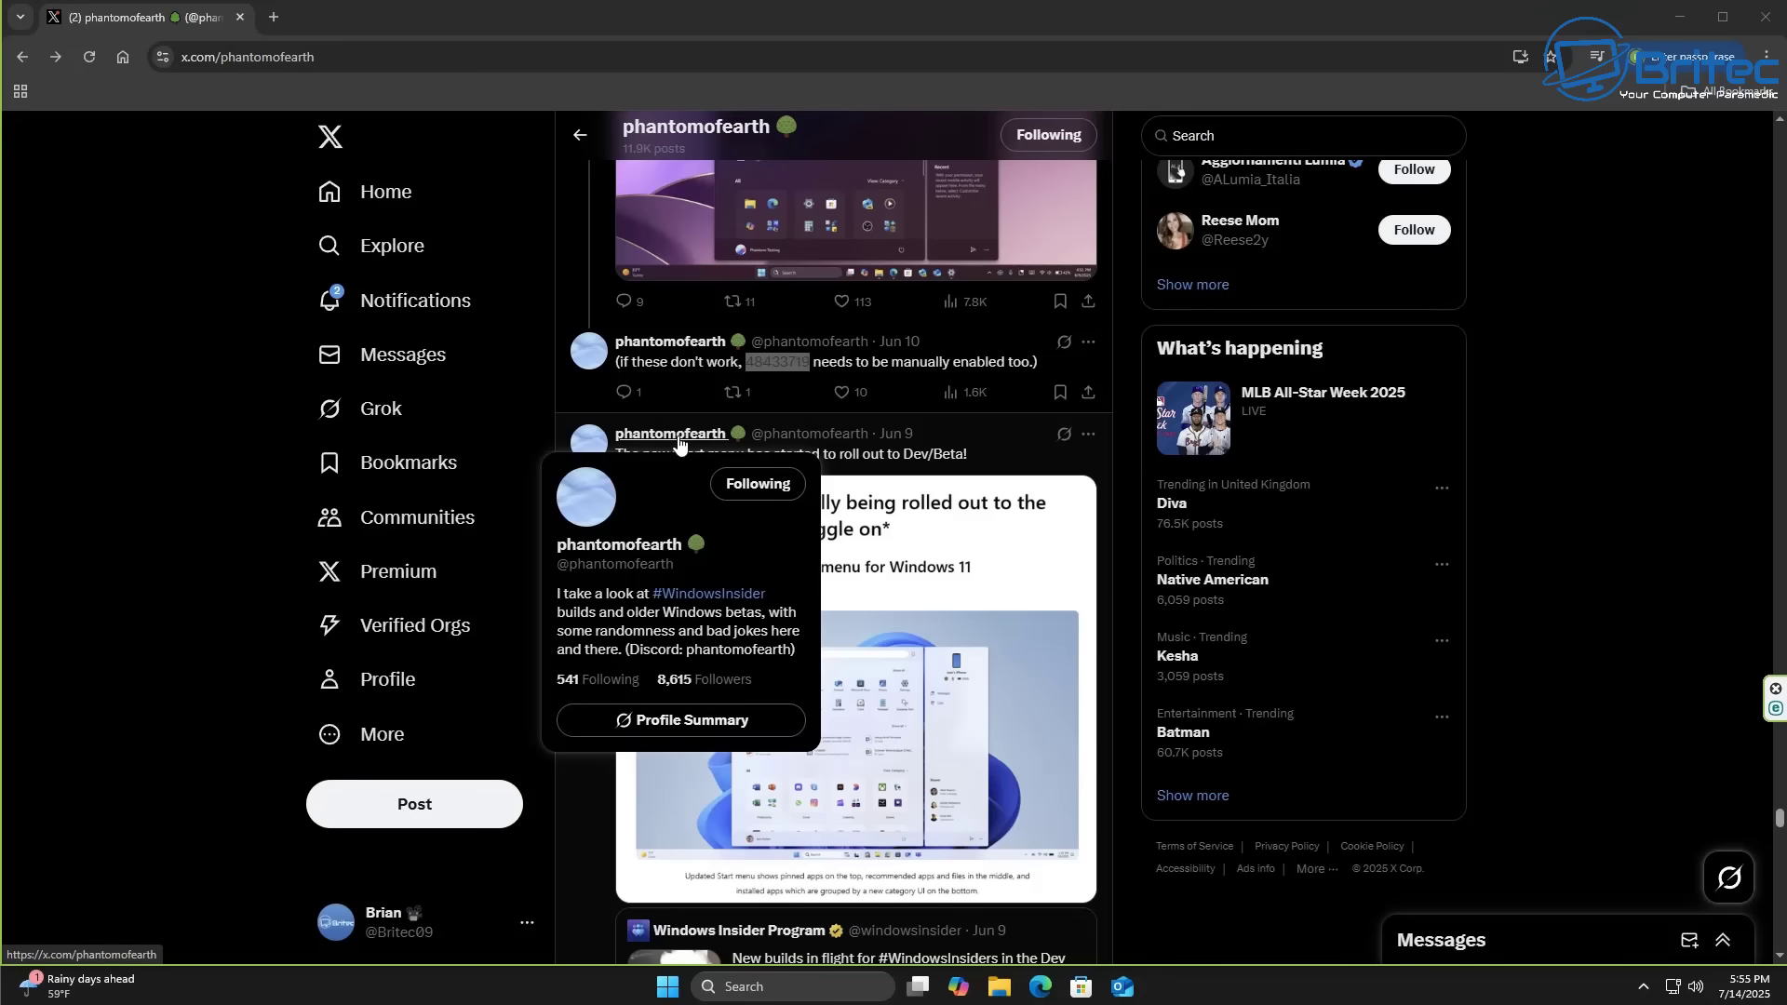
{"action": "left_click", "coordinate": [882, 687]}
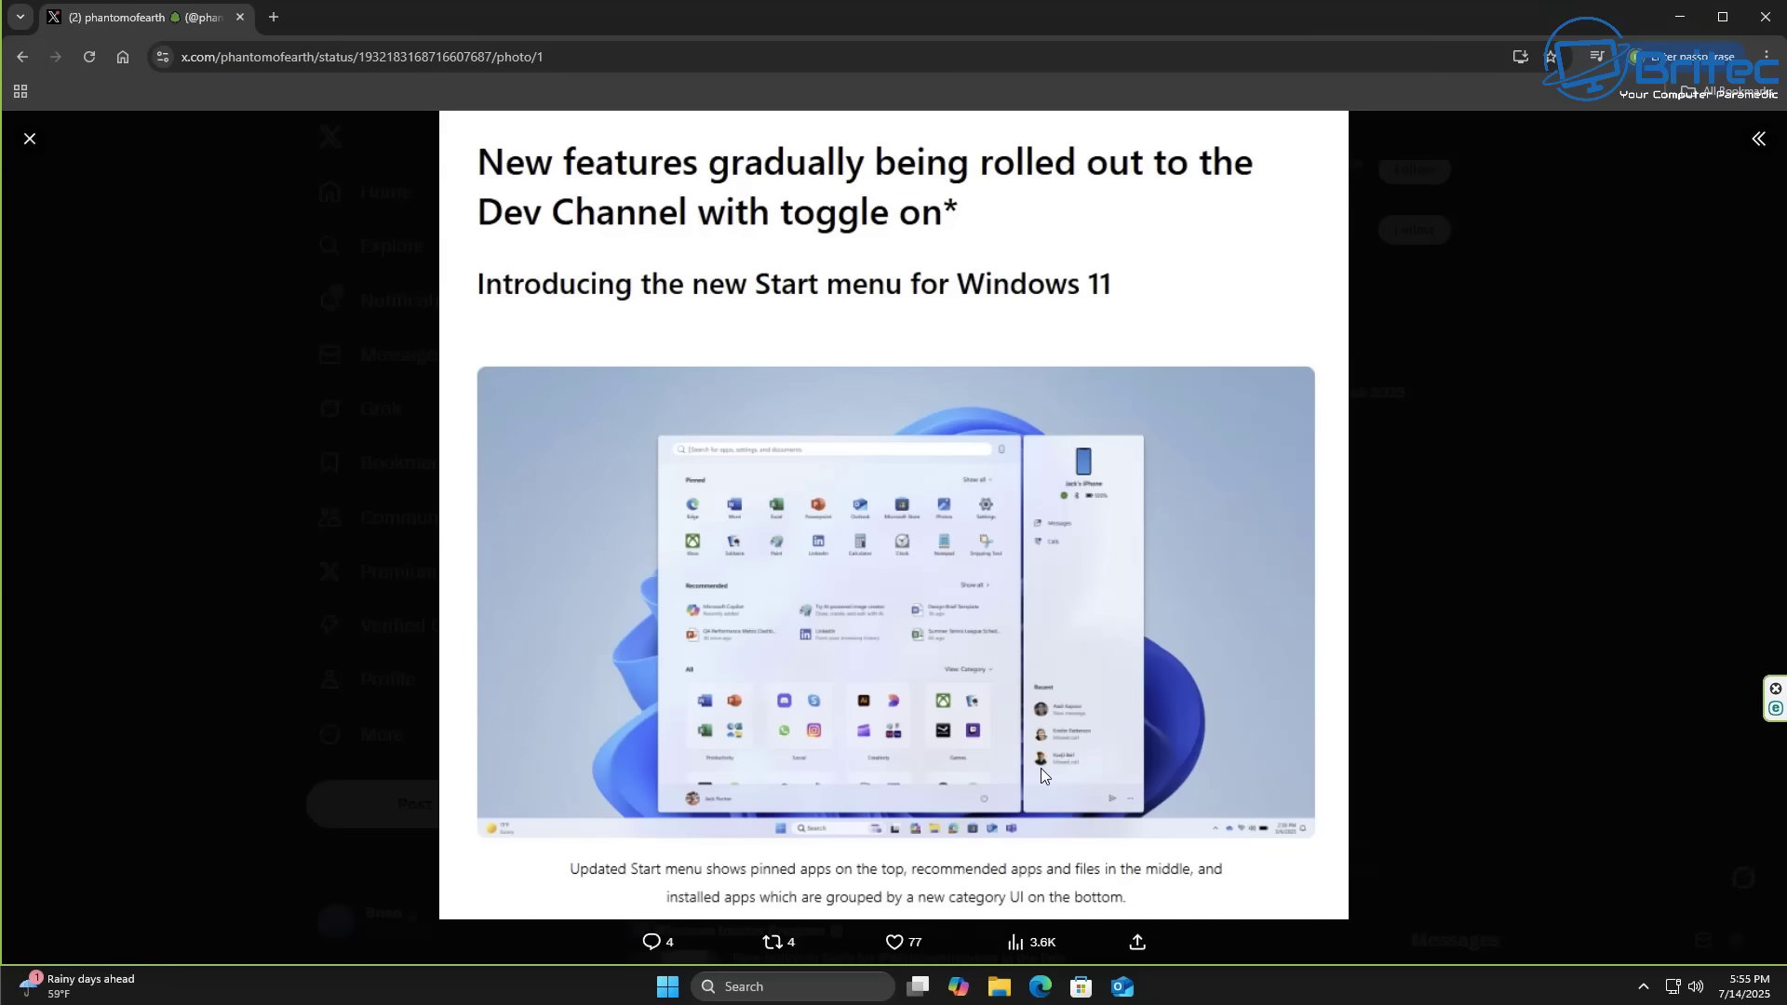
{"action": "left_click", "coordinate": [30, 140]}
{"action": "scroll", "coordinate": [791, 623], "scroll_direction": "up", "scroll_amount": 5}
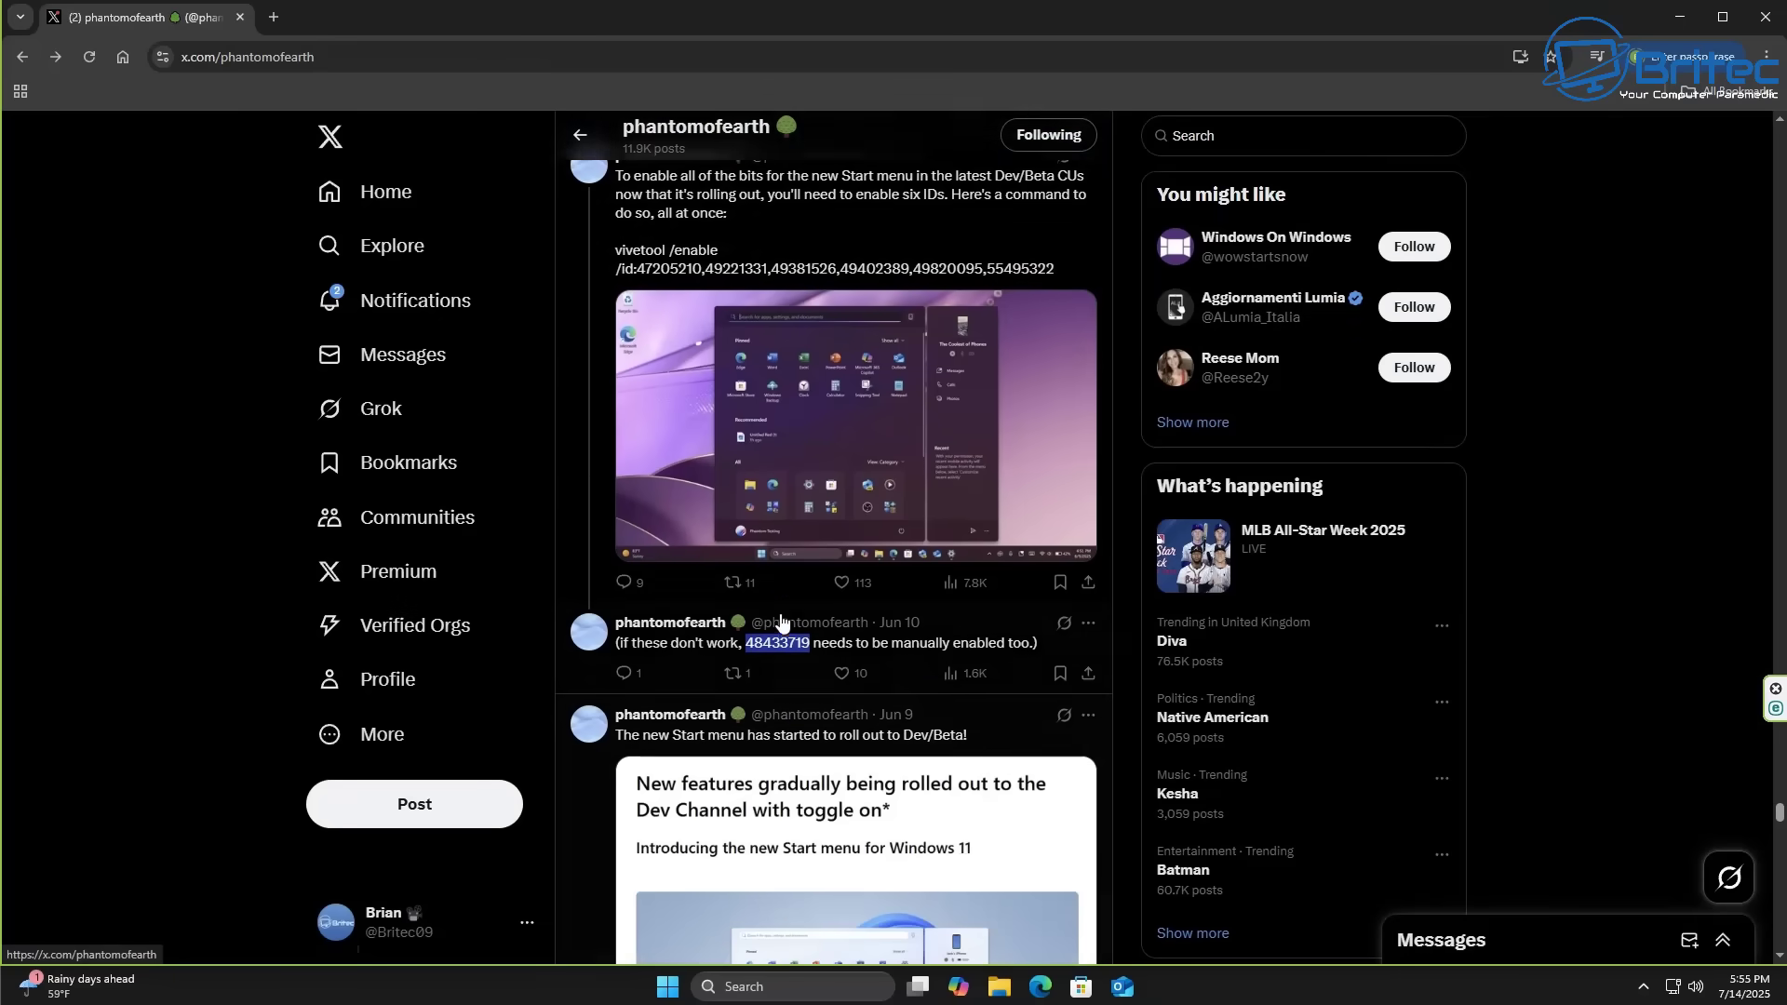
{"action": "left_click", "coordinate": [828, 611]}
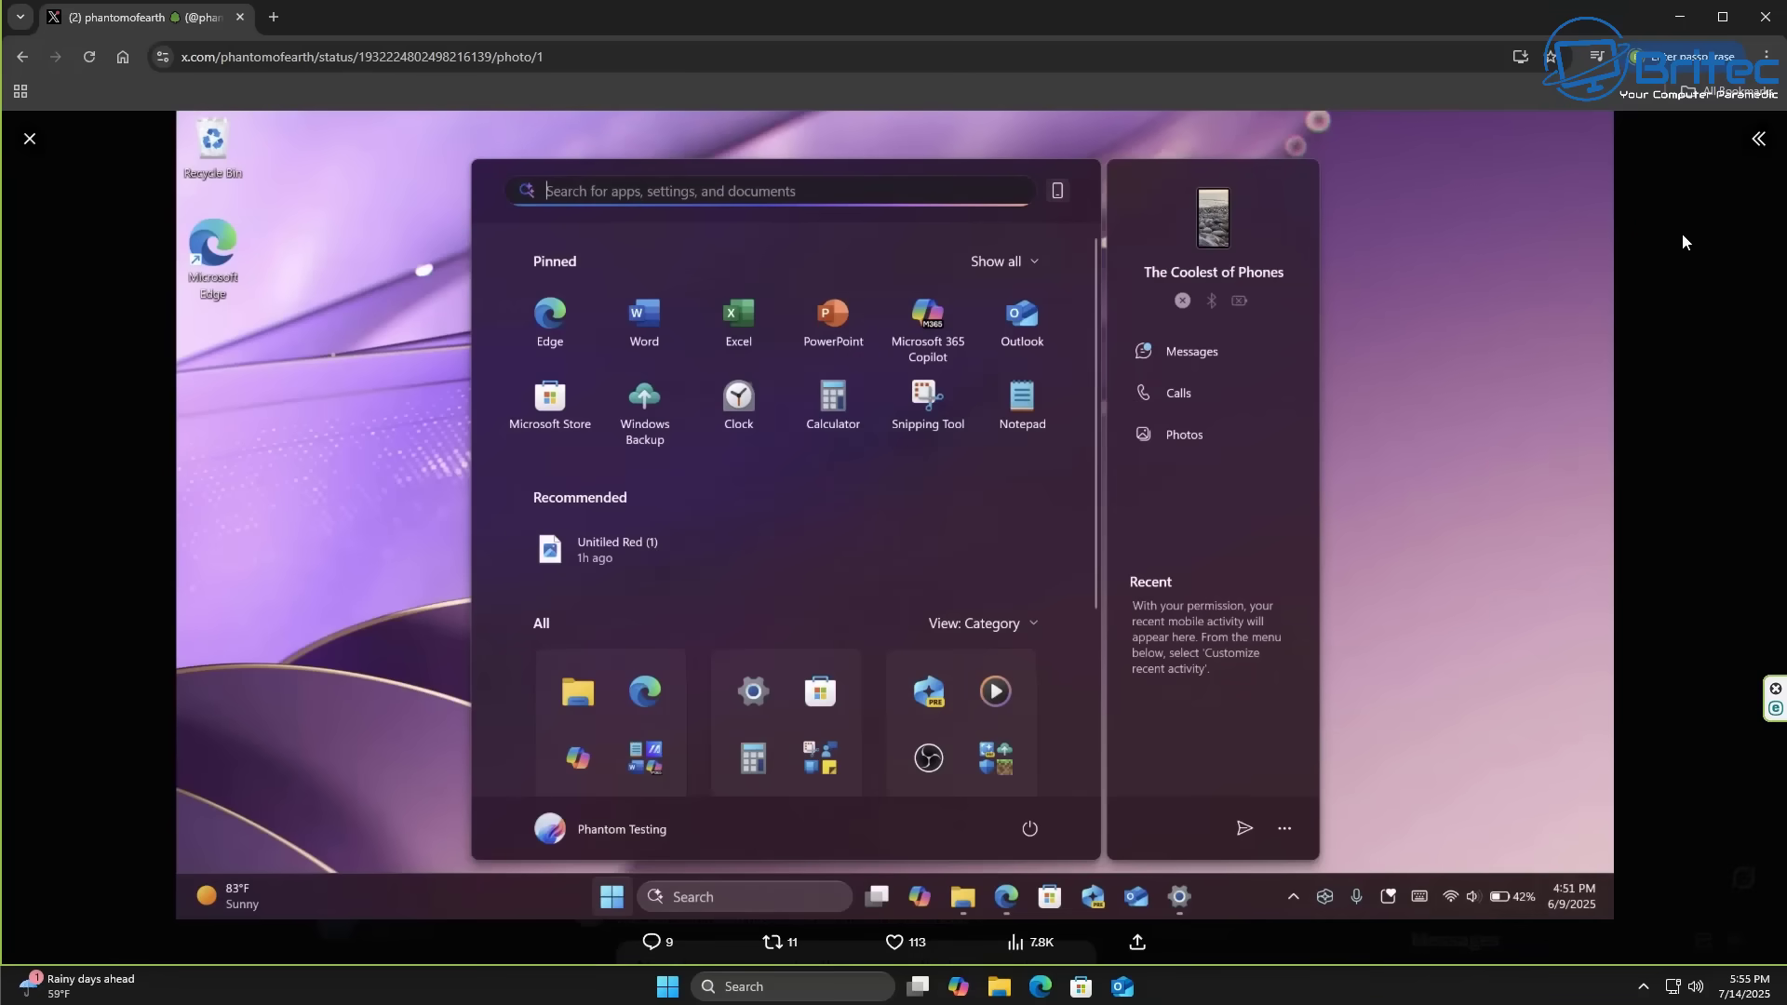
{"action": "left_click", "coordinate": [1767, 28]}
Briefly reopen the Start menu, then close it again
{"action": "left_click", "coordinate": [667, 987]}
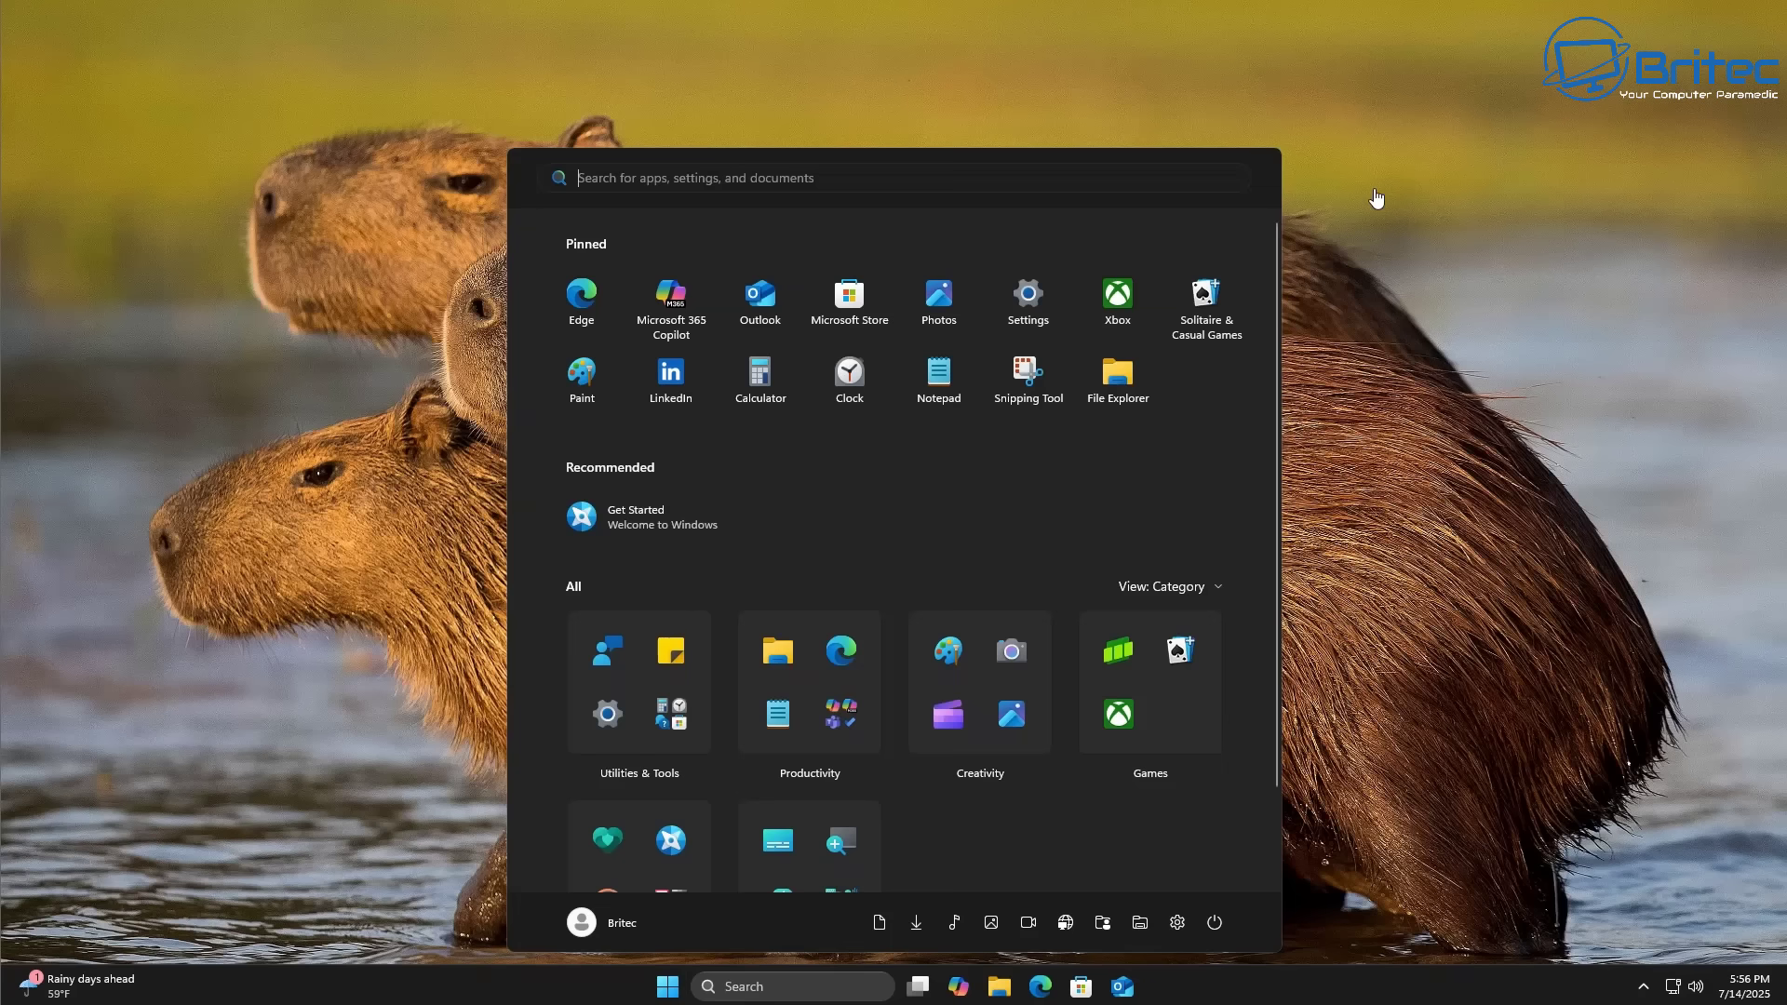
{"action": "left_click", "coordinate": [672, 991]}
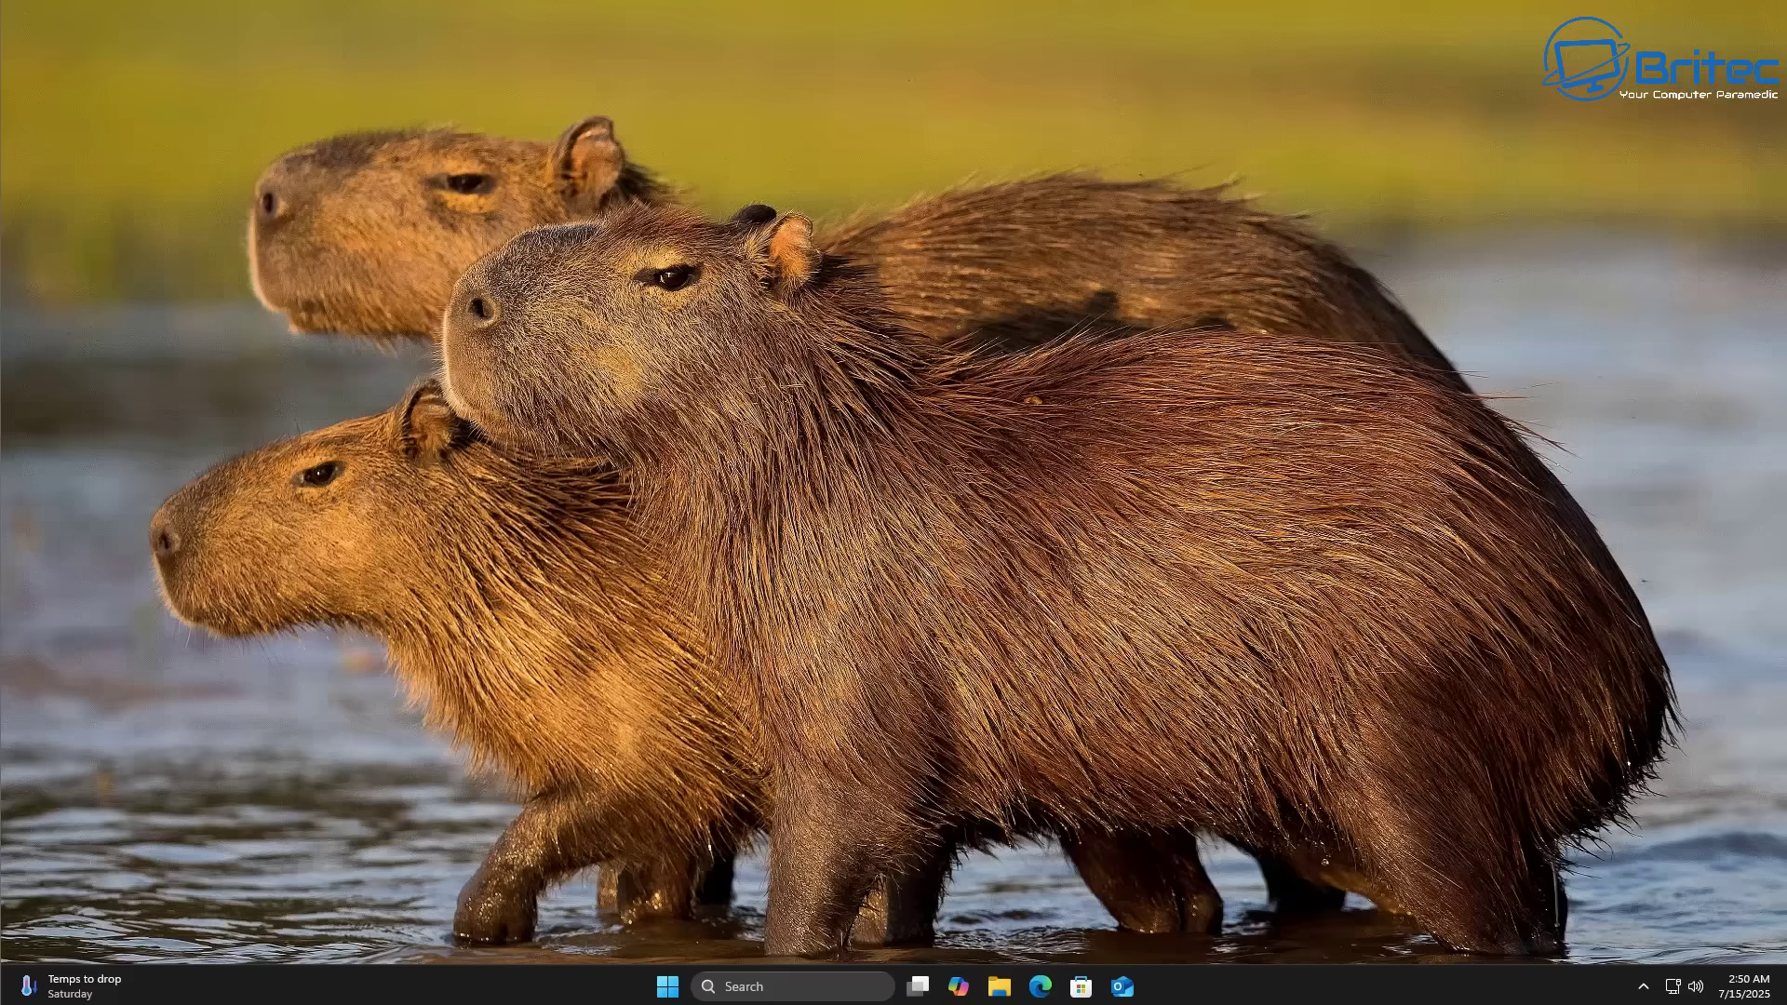
Open Taskbar settings from the taskbar's right-click menu
{"action": "right_click", "coordinate": [622, 985]}
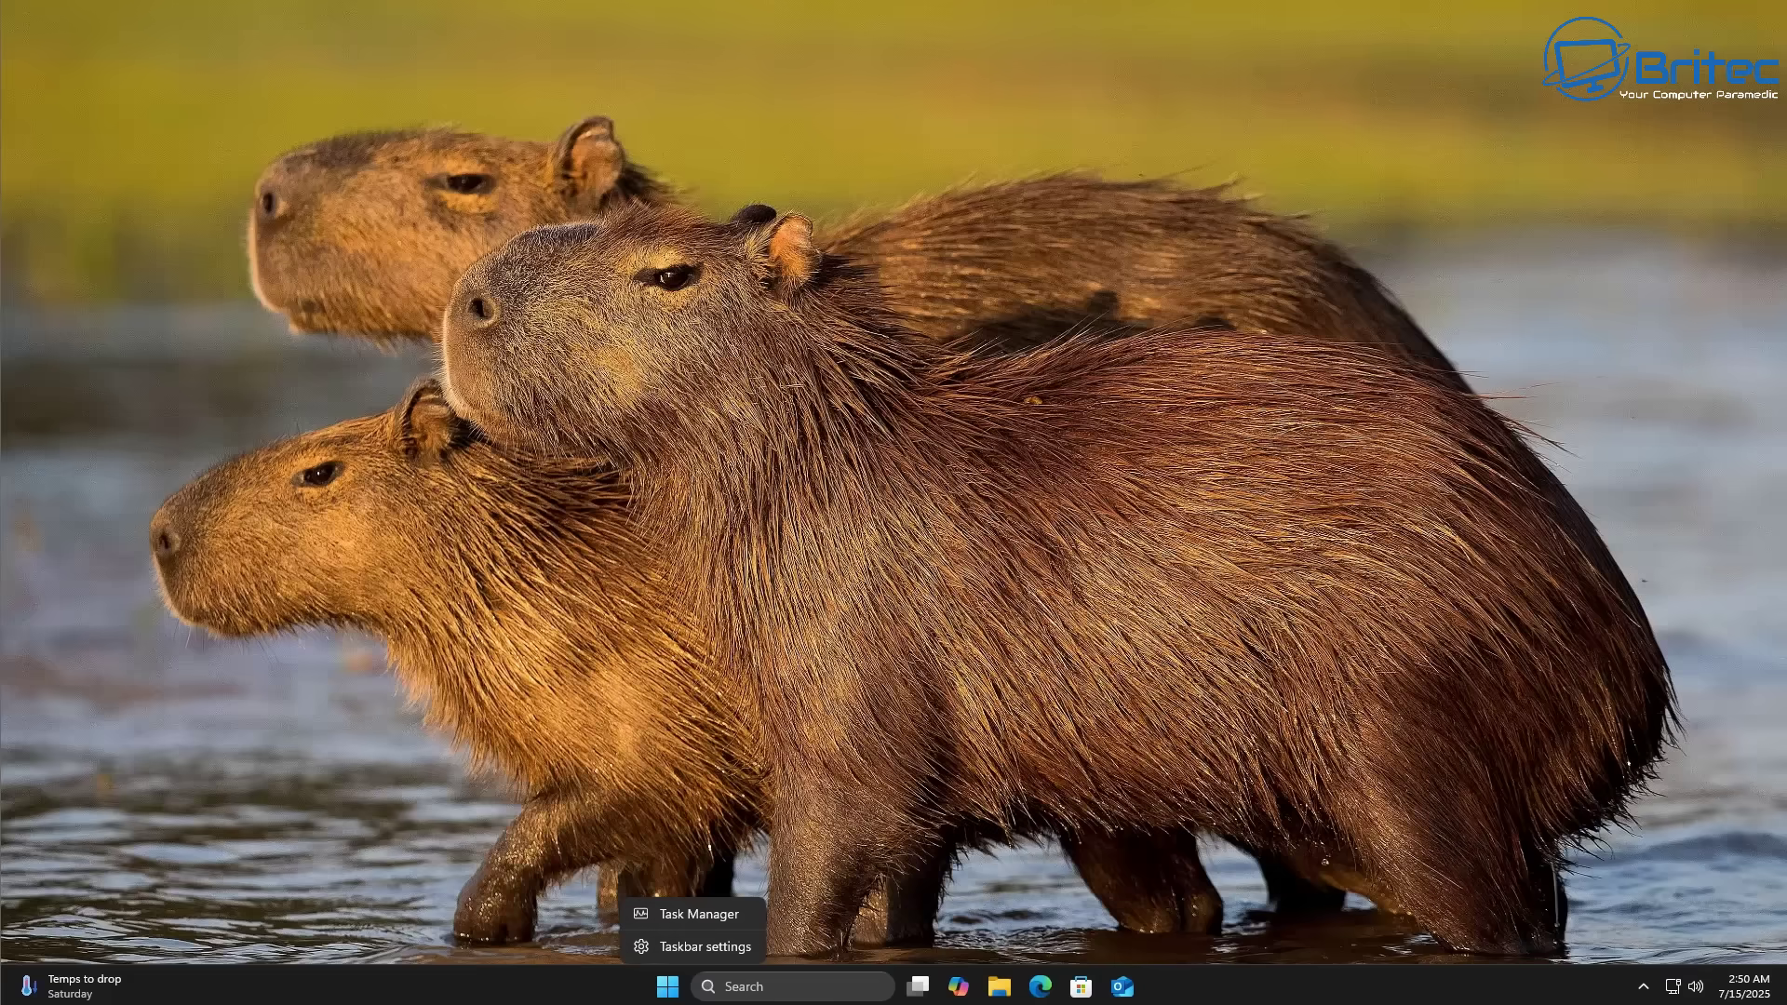
{"action": "key", "text": "Escape"}
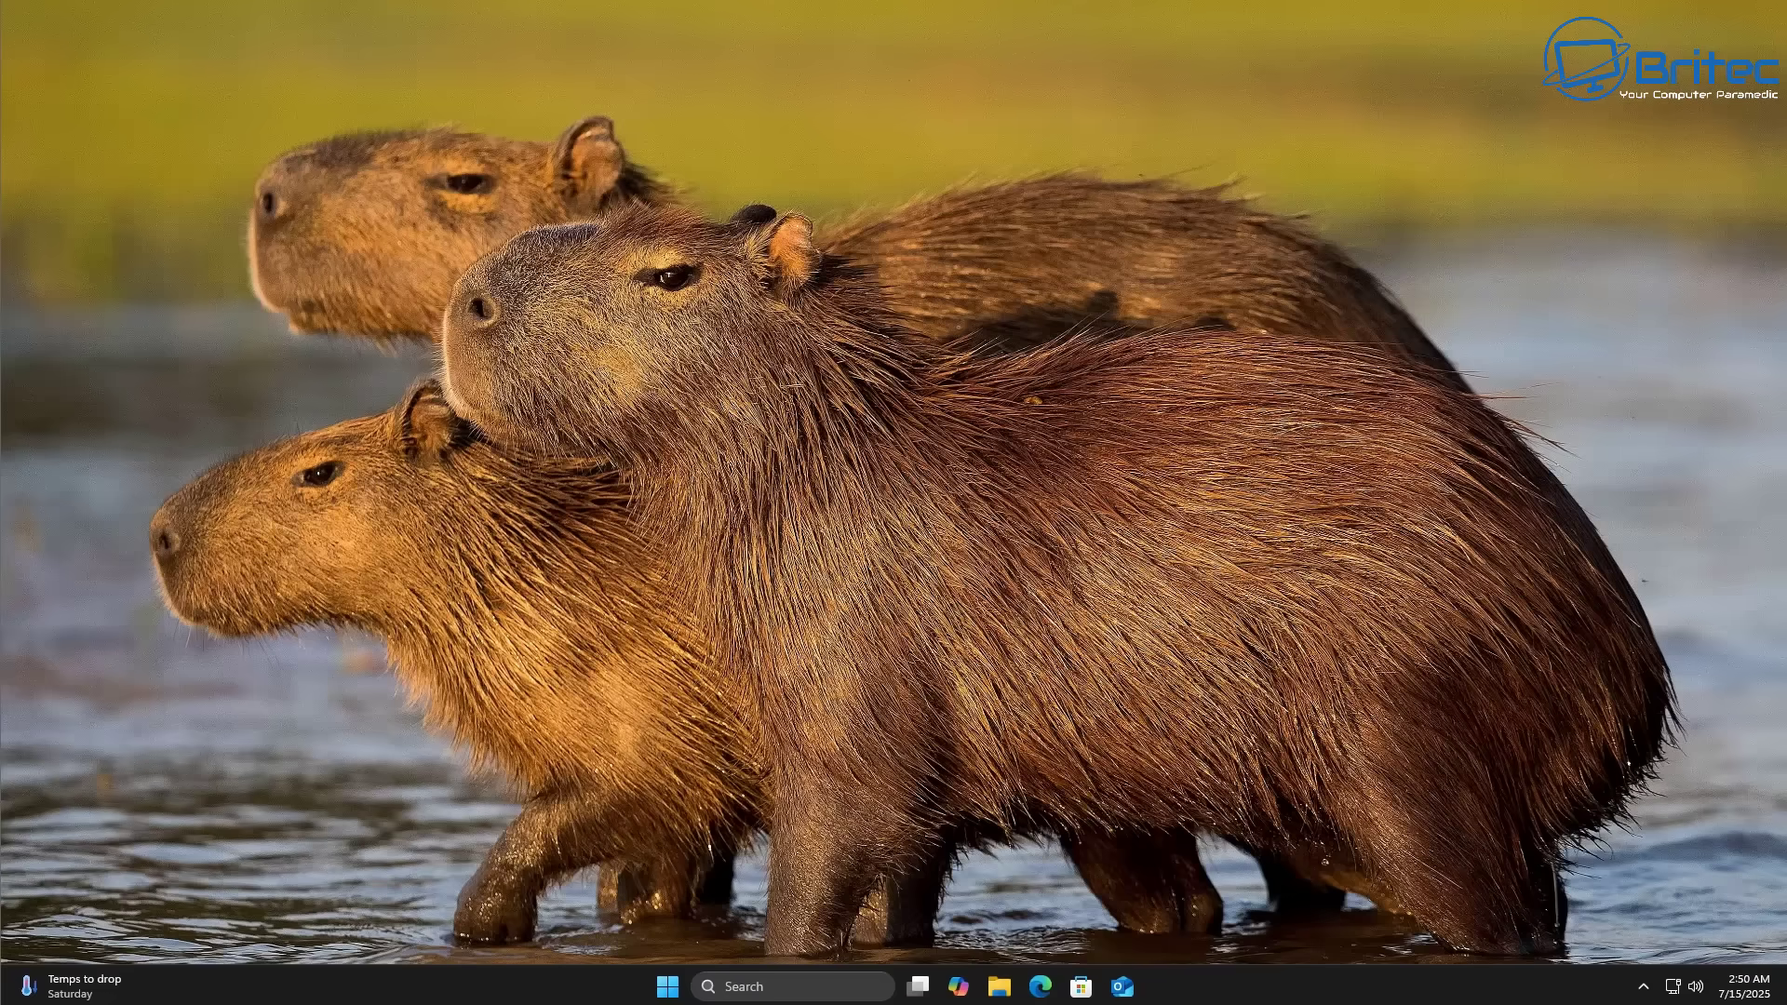
{"action": "right_click", "coordinate": [626, 984]}
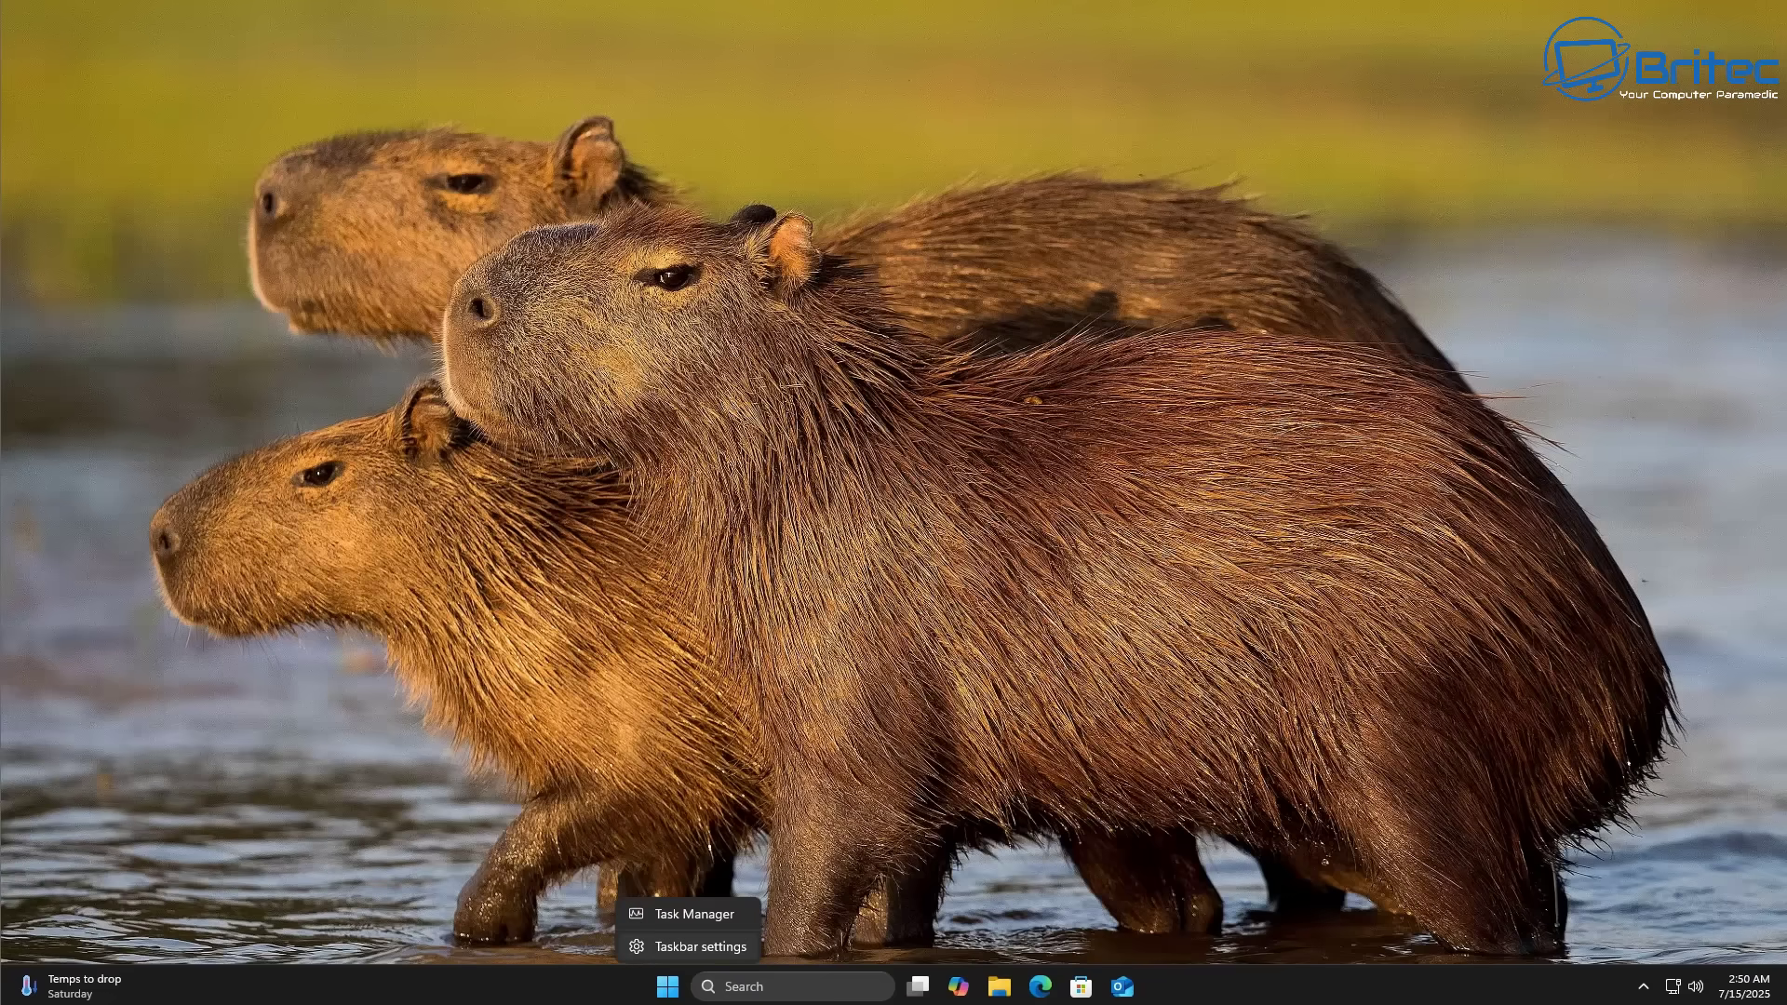
{"action": "left_click", "coordinate": [684, 947]}
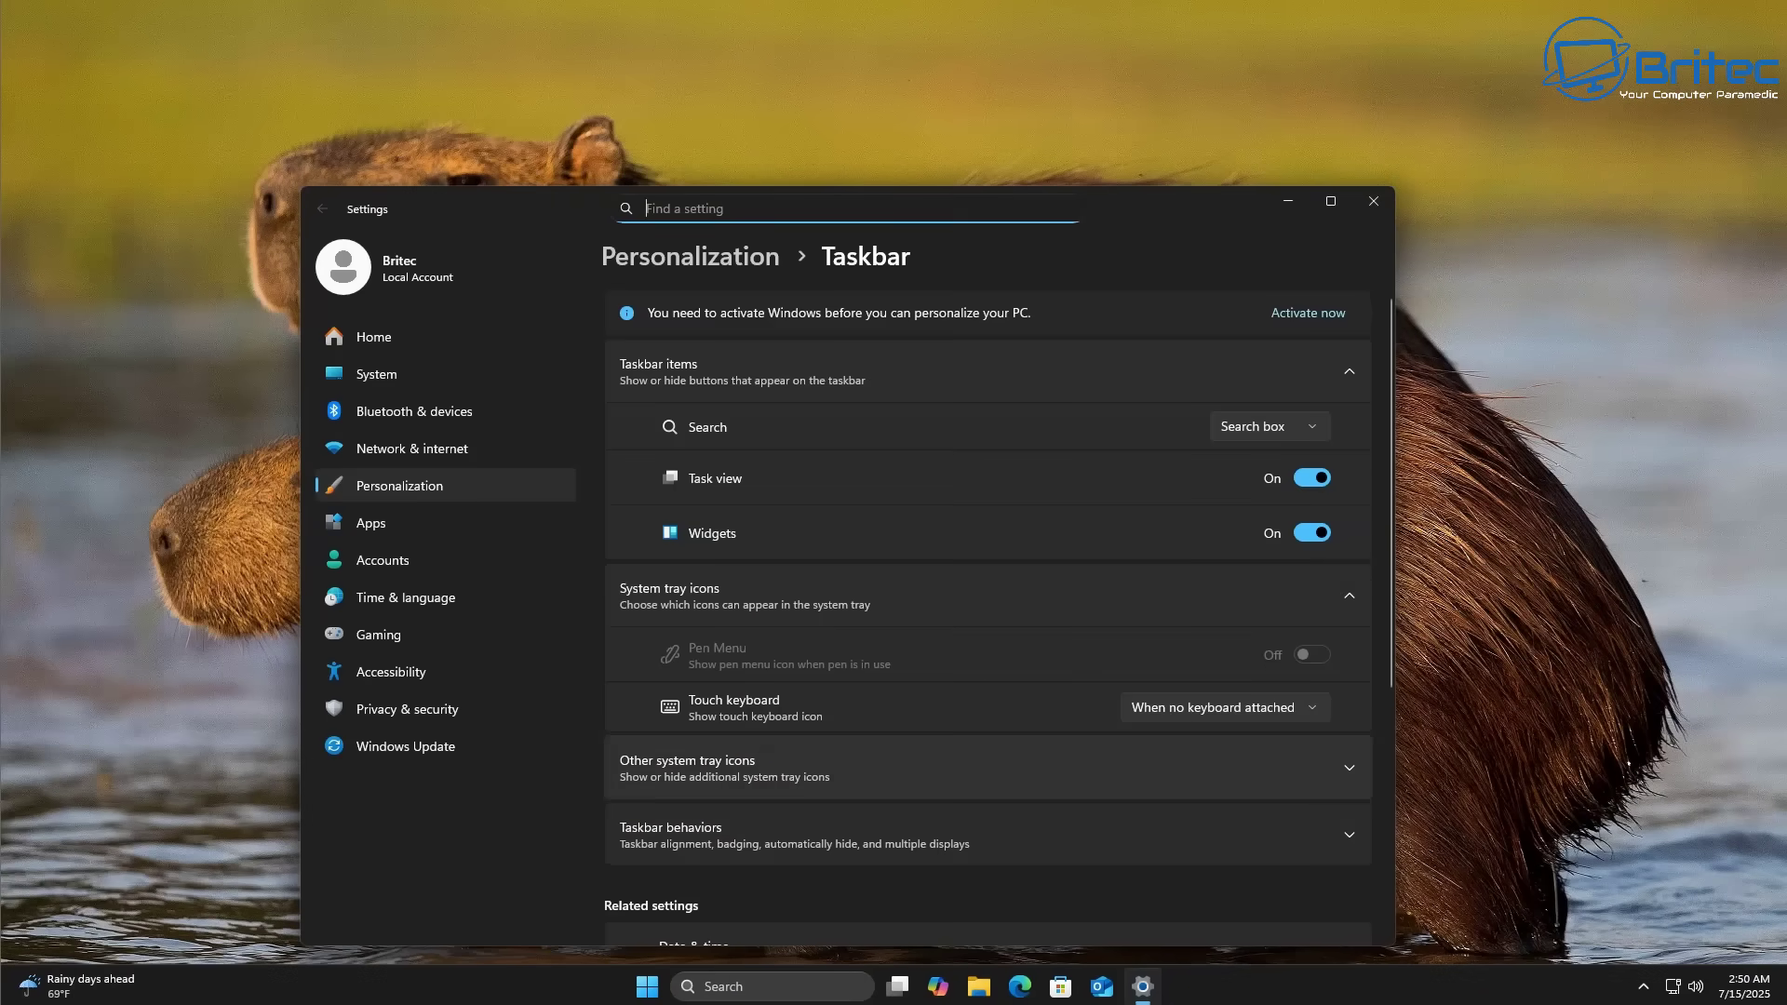
{"action": "scroll", "coordinate": [986, 623], "scroll_direction": "down", "scroll_amount": 5}
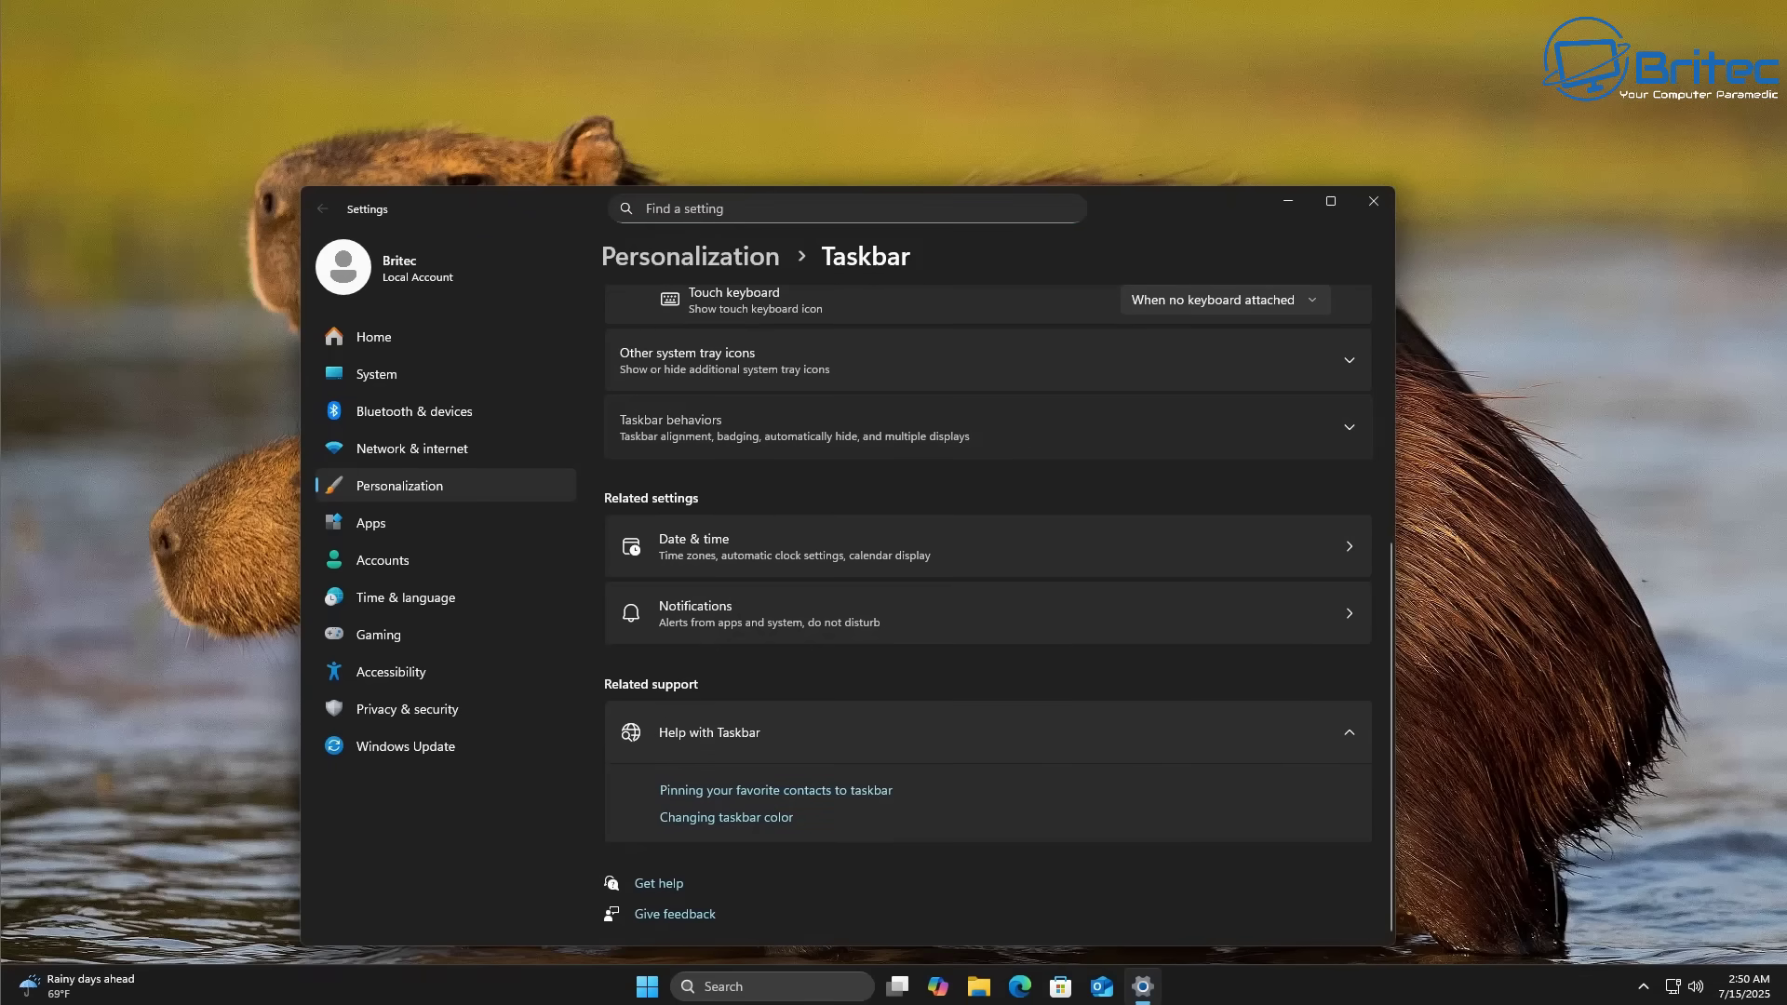
Expand Taskbar behaviors and keep Show smaller taskbar buttons at When taskbar is full
{"action": "key", "text": "Return"}
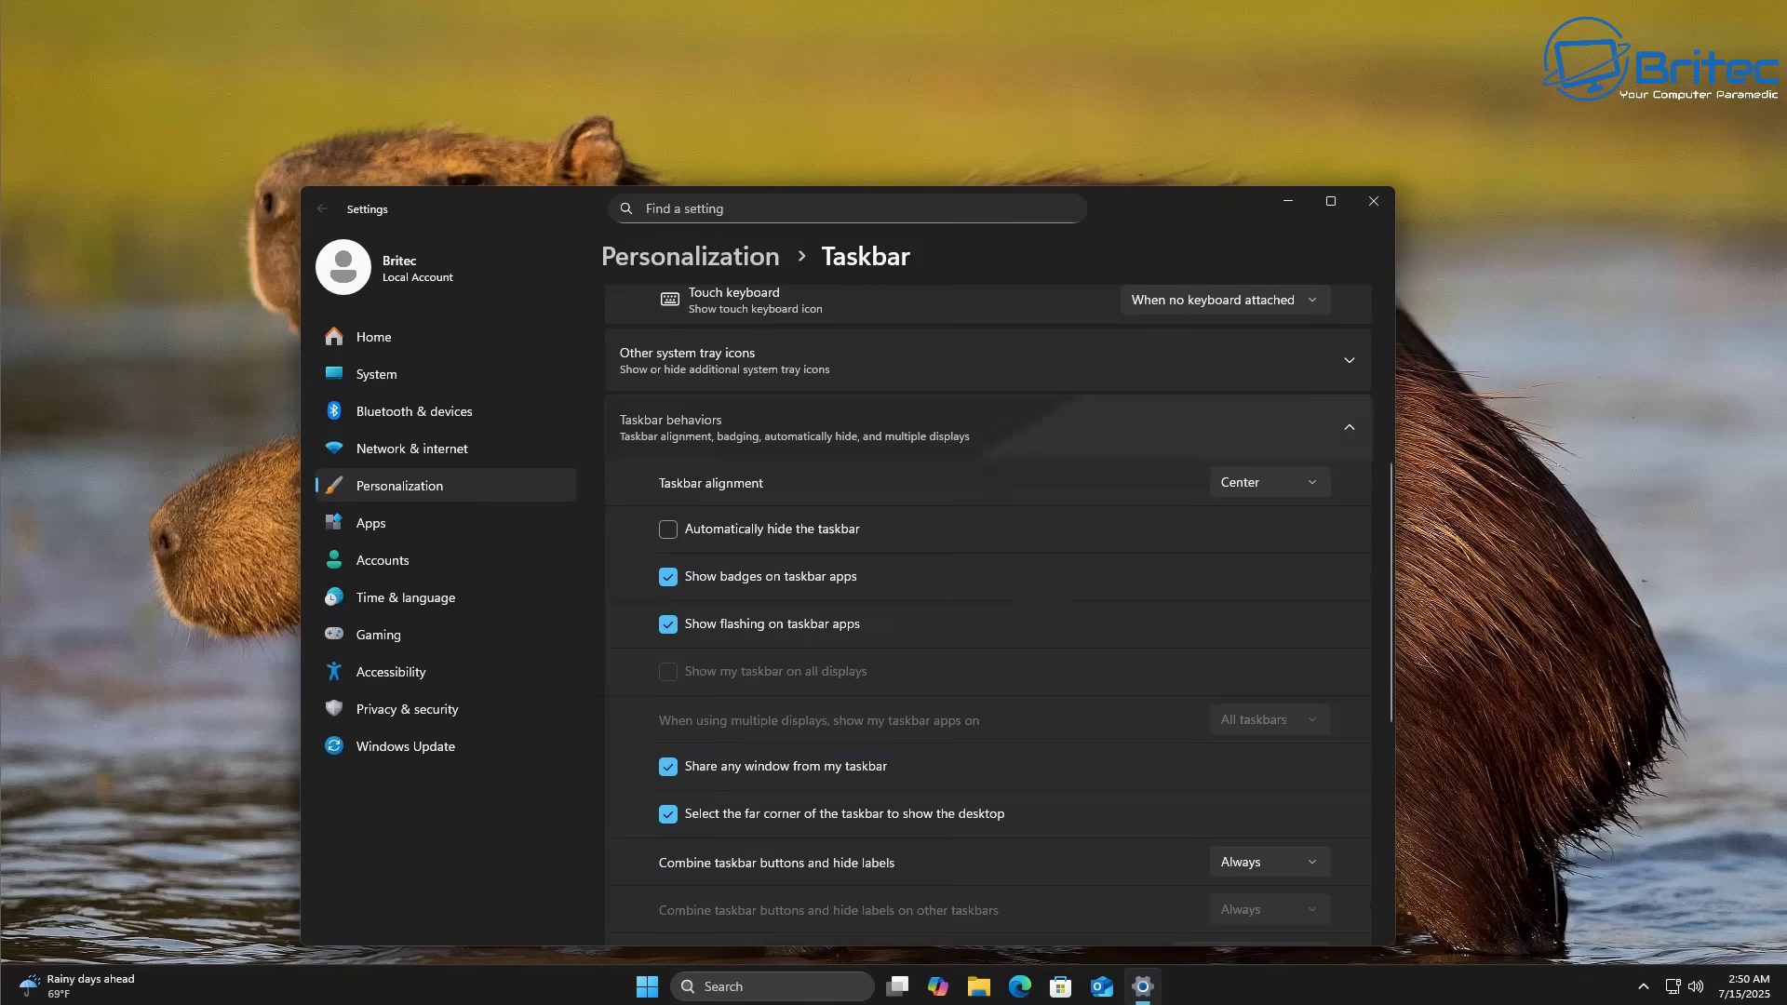
{"action": "key", "text": "Return"}
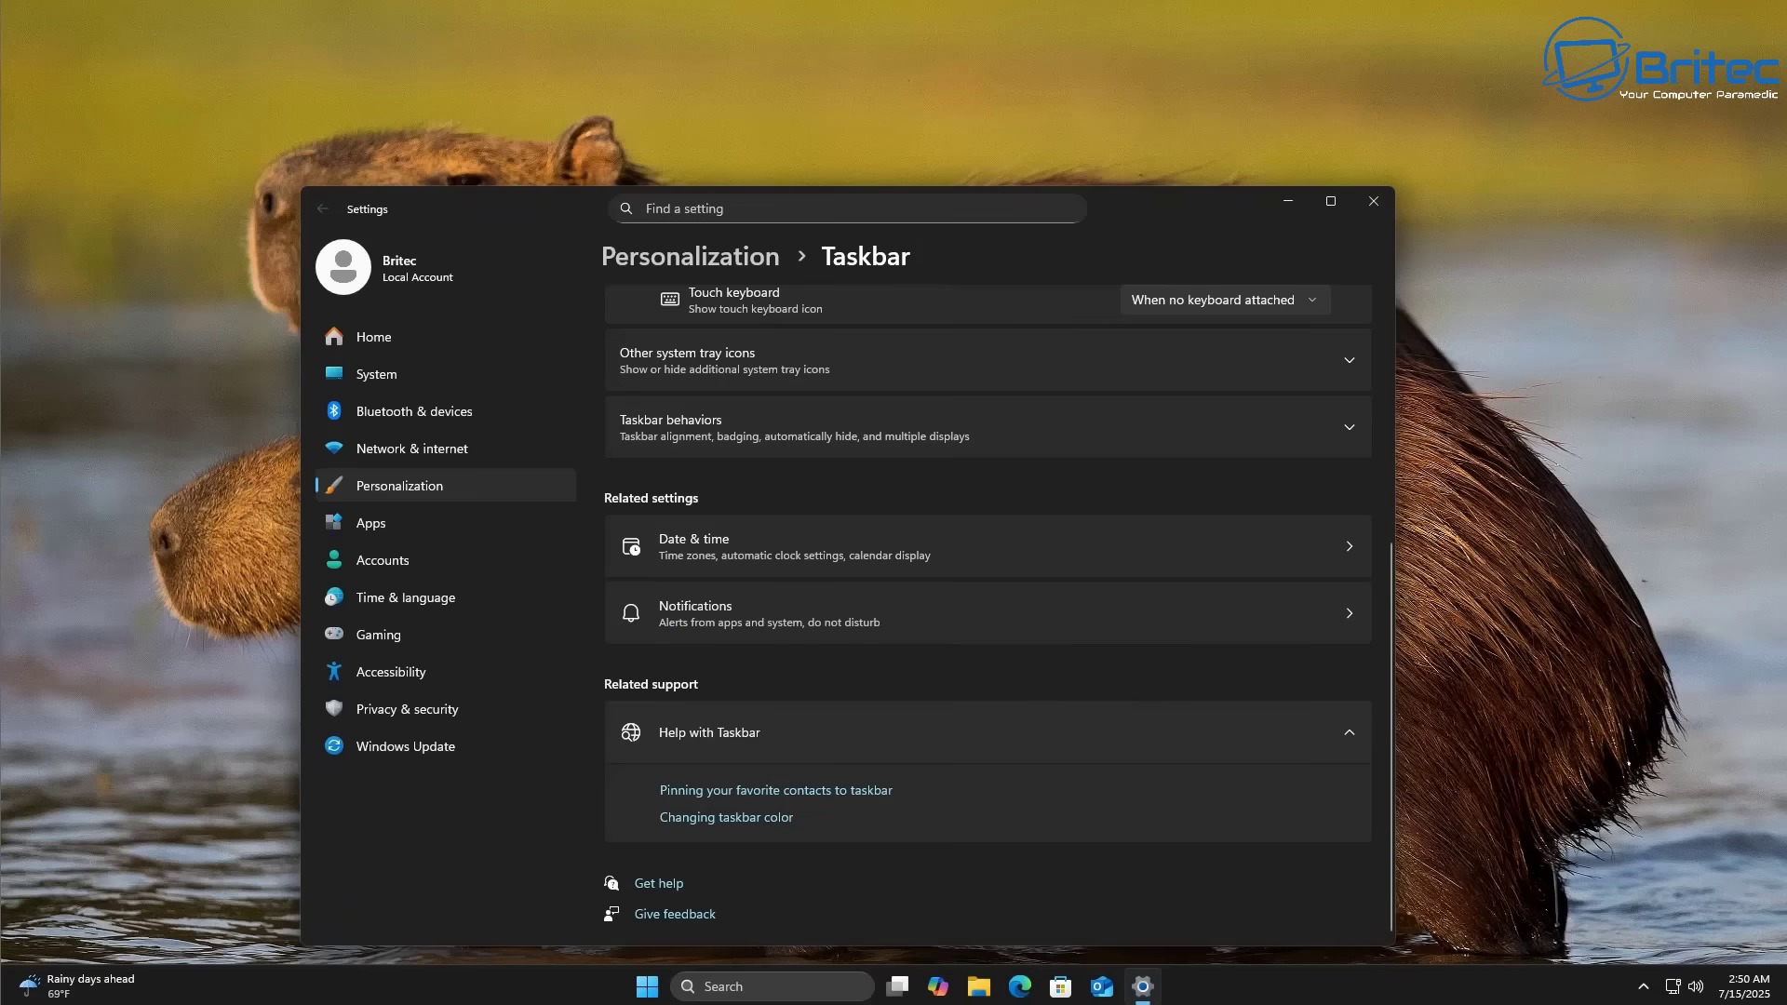
{"action": "key", "text": "Return"}
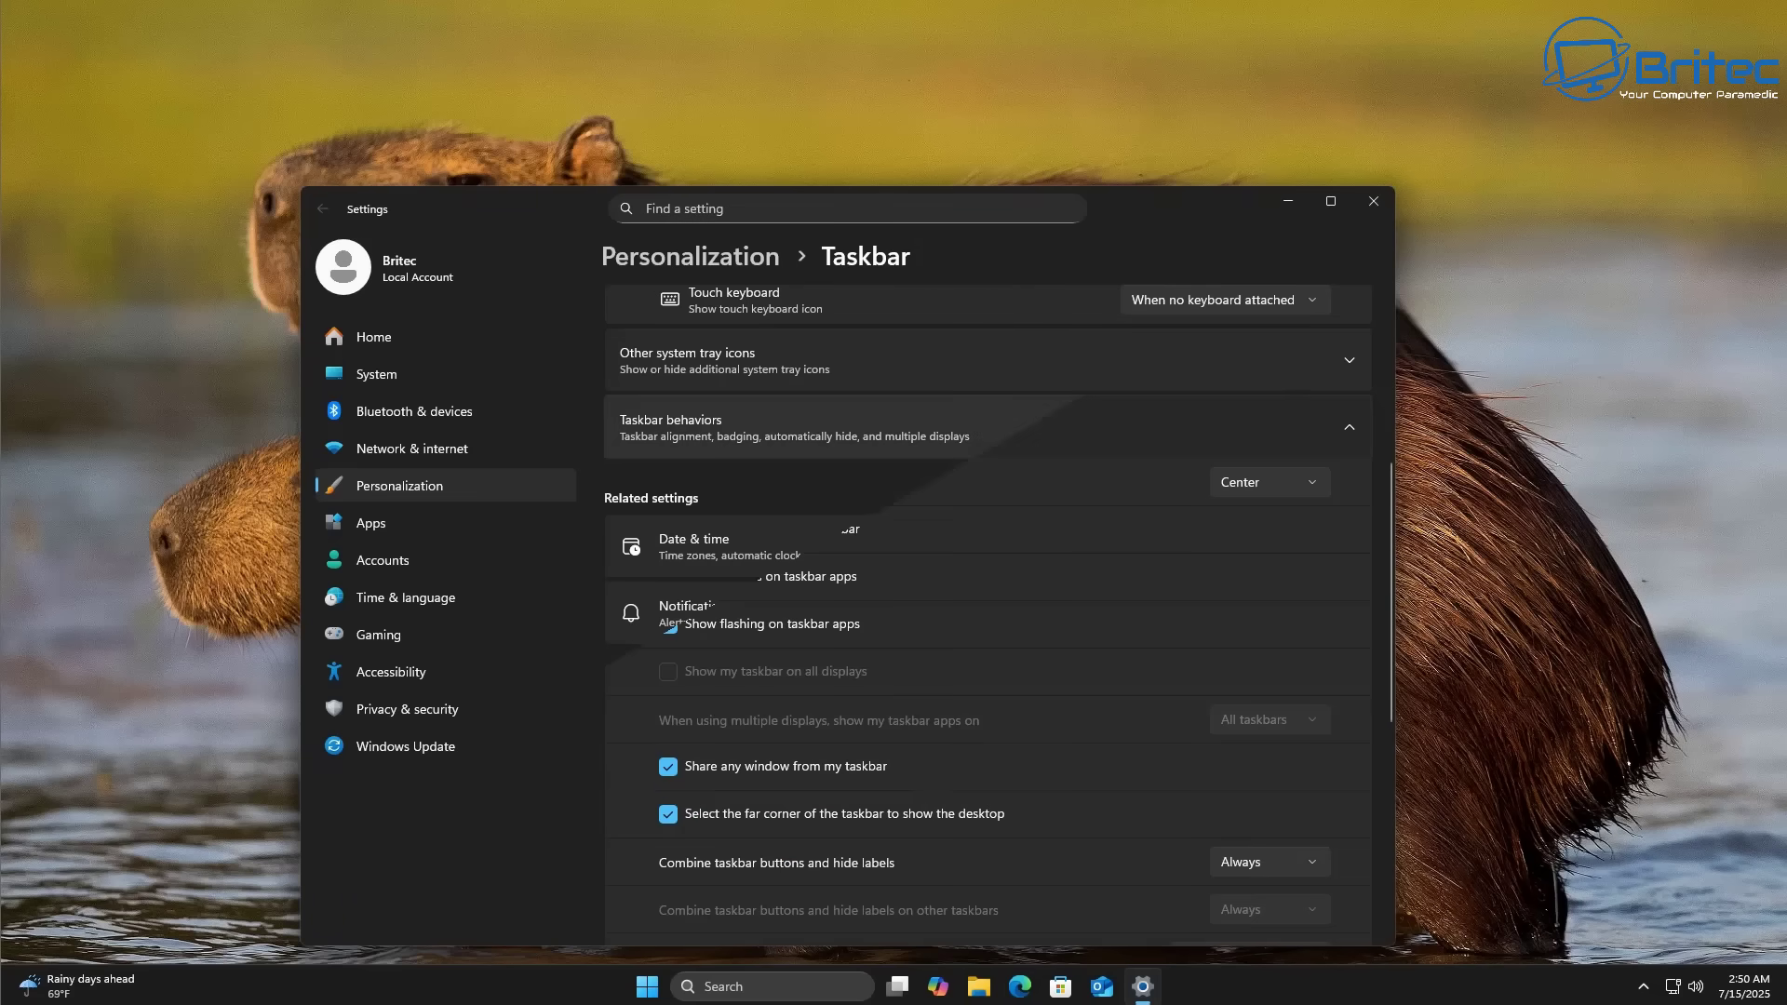
{"action": "key", "text": "Return"}
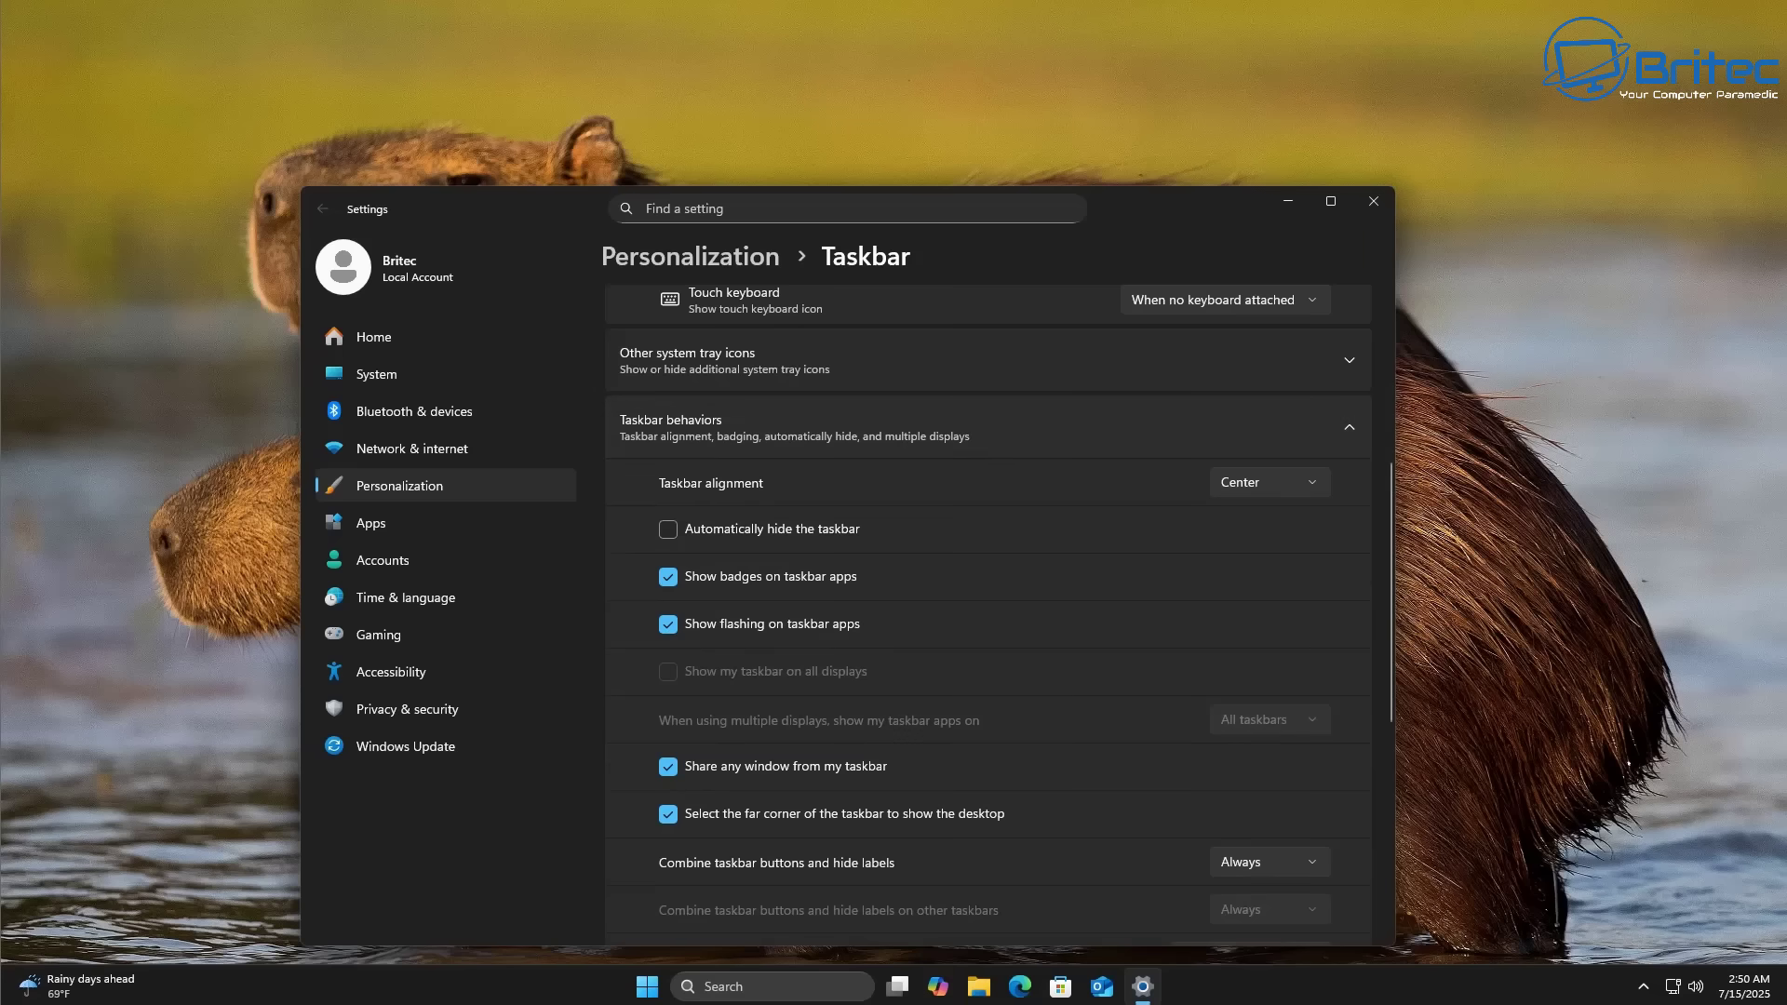
{"action": "scroll", "coordinate": [987, 614], "scroll_direction": "down", "scroll_amount": 3}
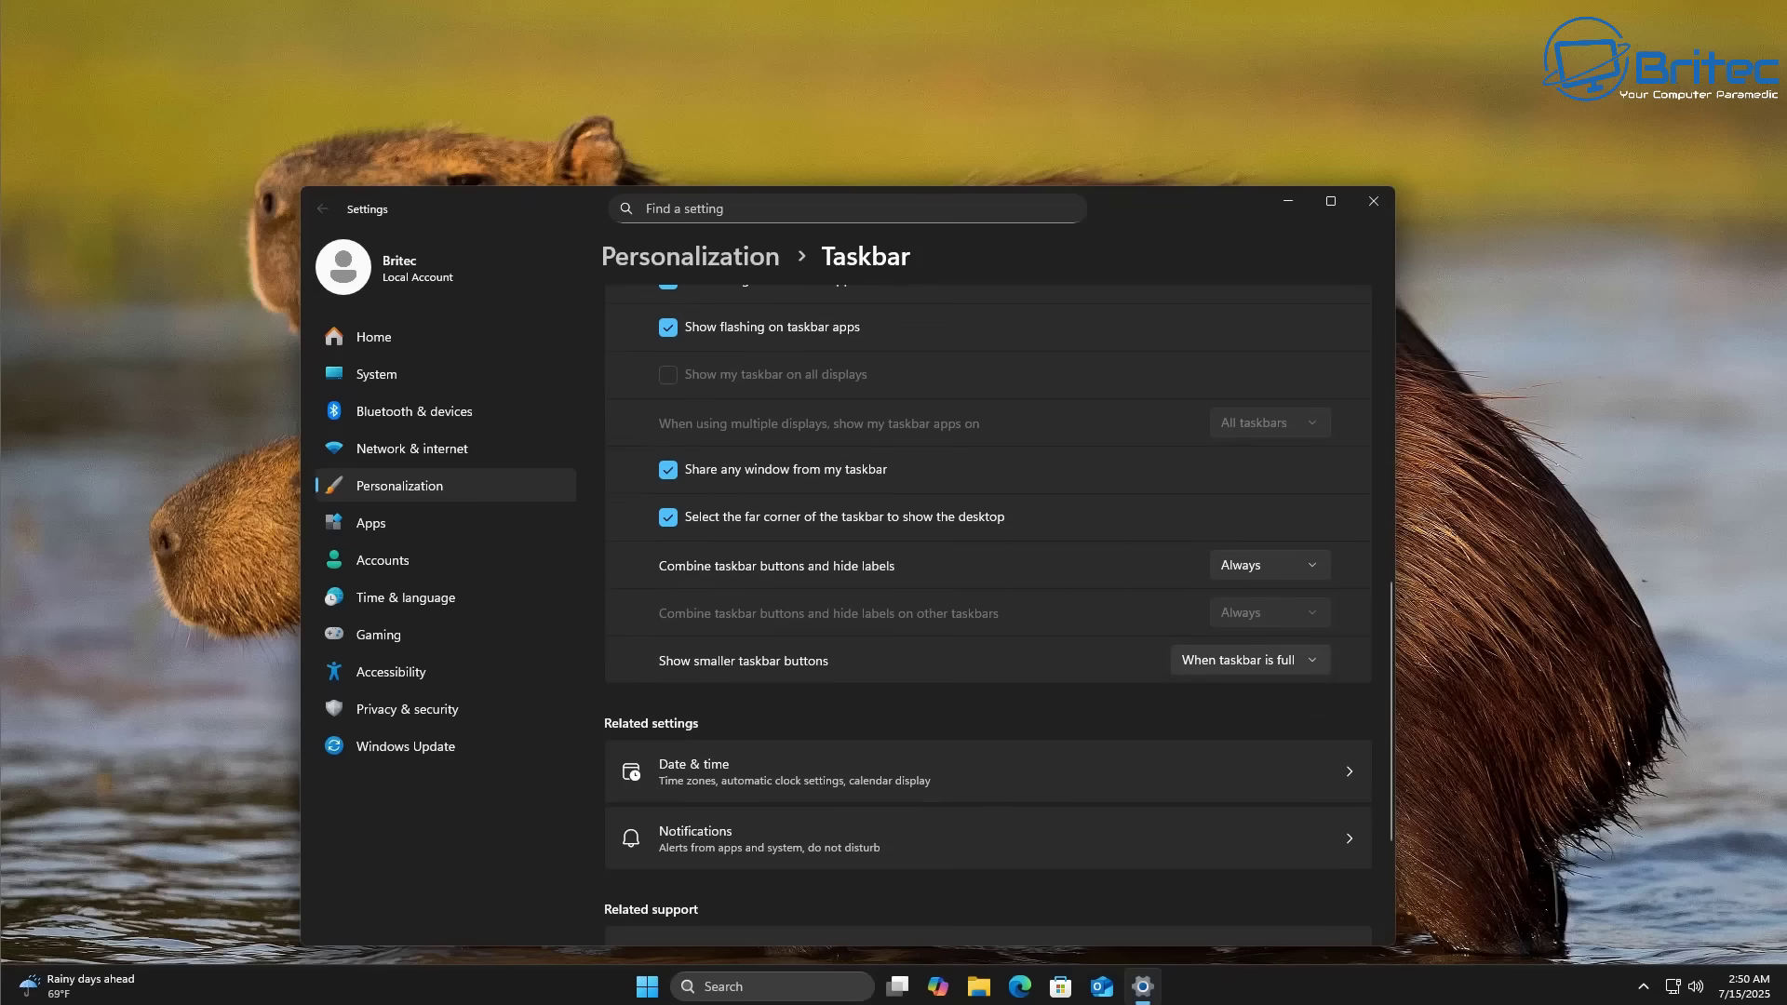
{"action": "left_click", "coordinate": [1250, 659]}
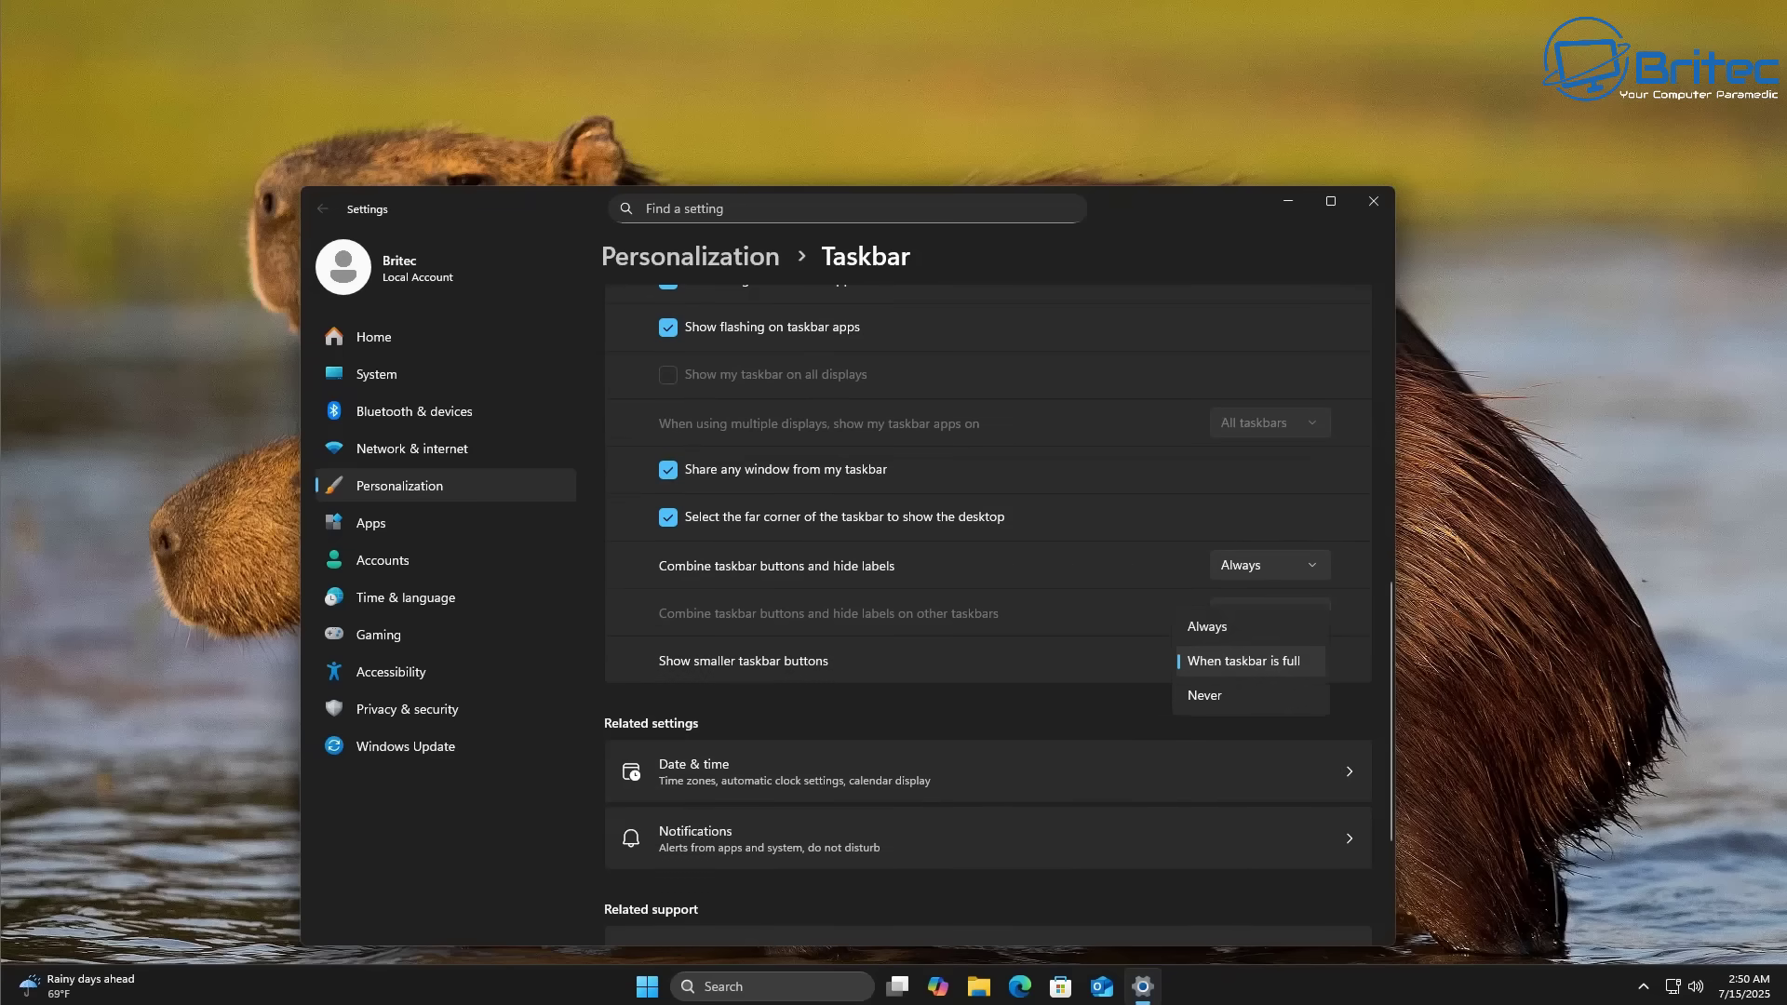
{"action": "left_click", "coordinate": [1243, 661]}
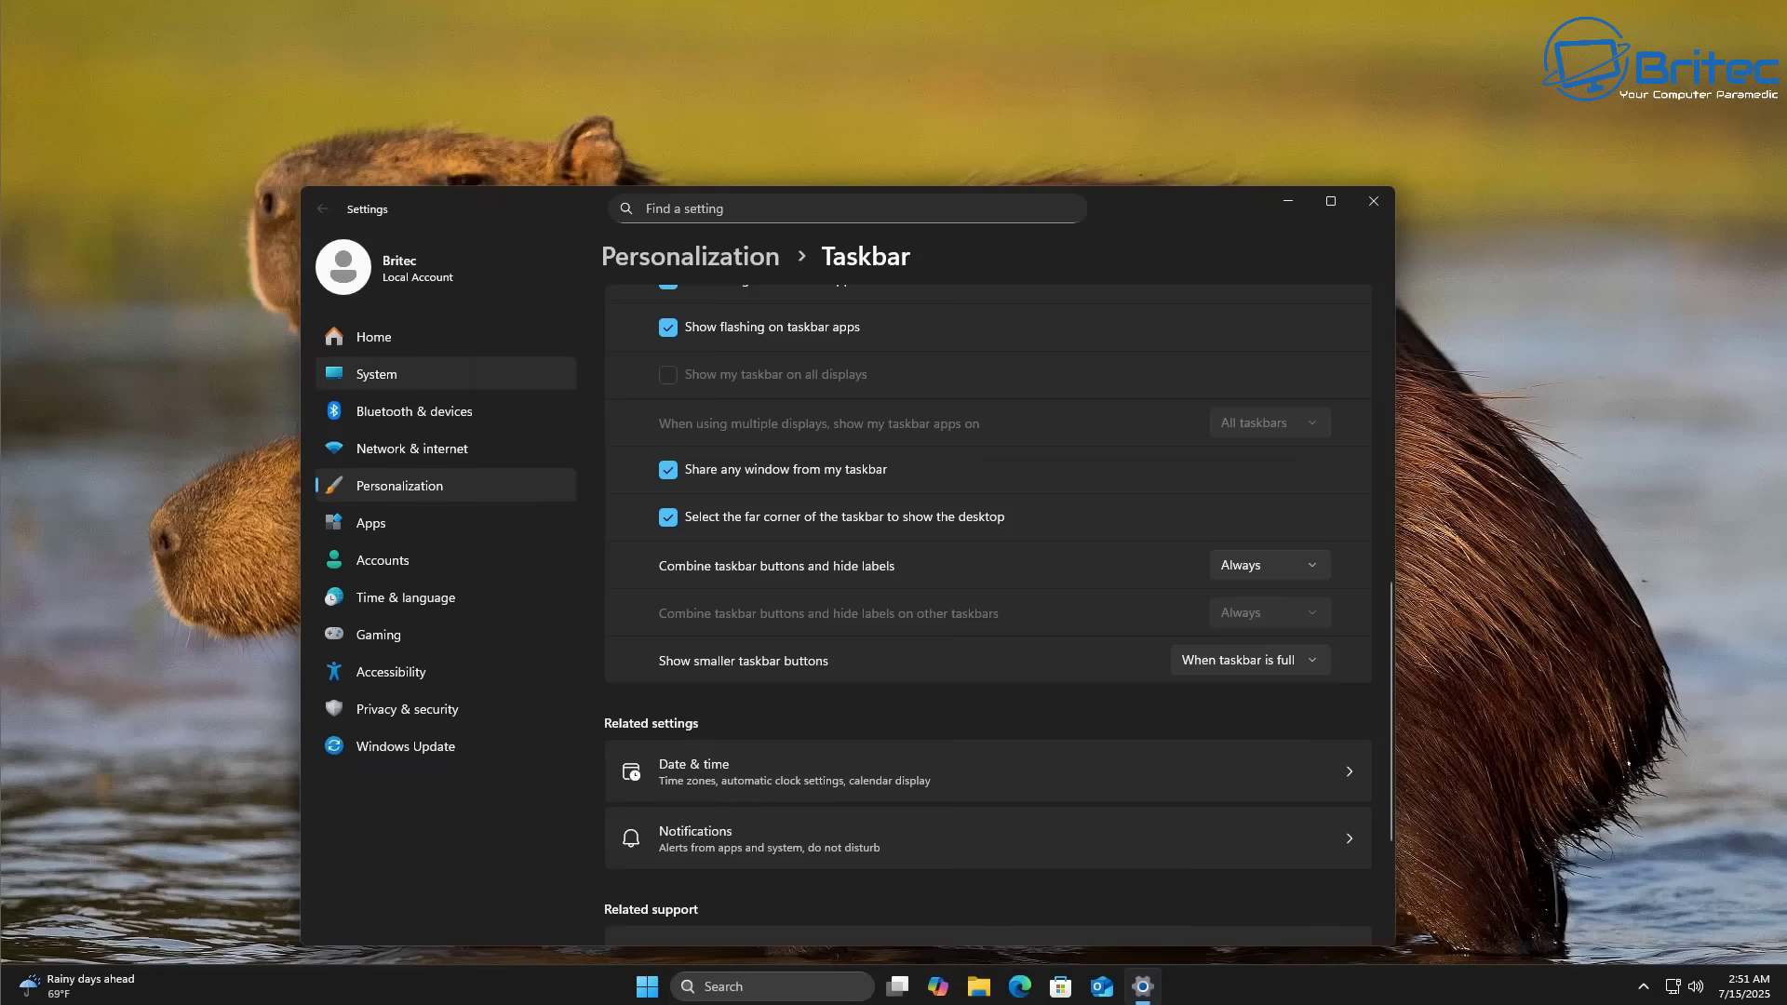
Go to System > Recovery > Quick machine recovery
{"action": "left_click", "coordinate": [376, 374]}
{"action": "scroll", "coordinate": [986, 614], "scroll_direction": "down", "scroll_amount": 5}
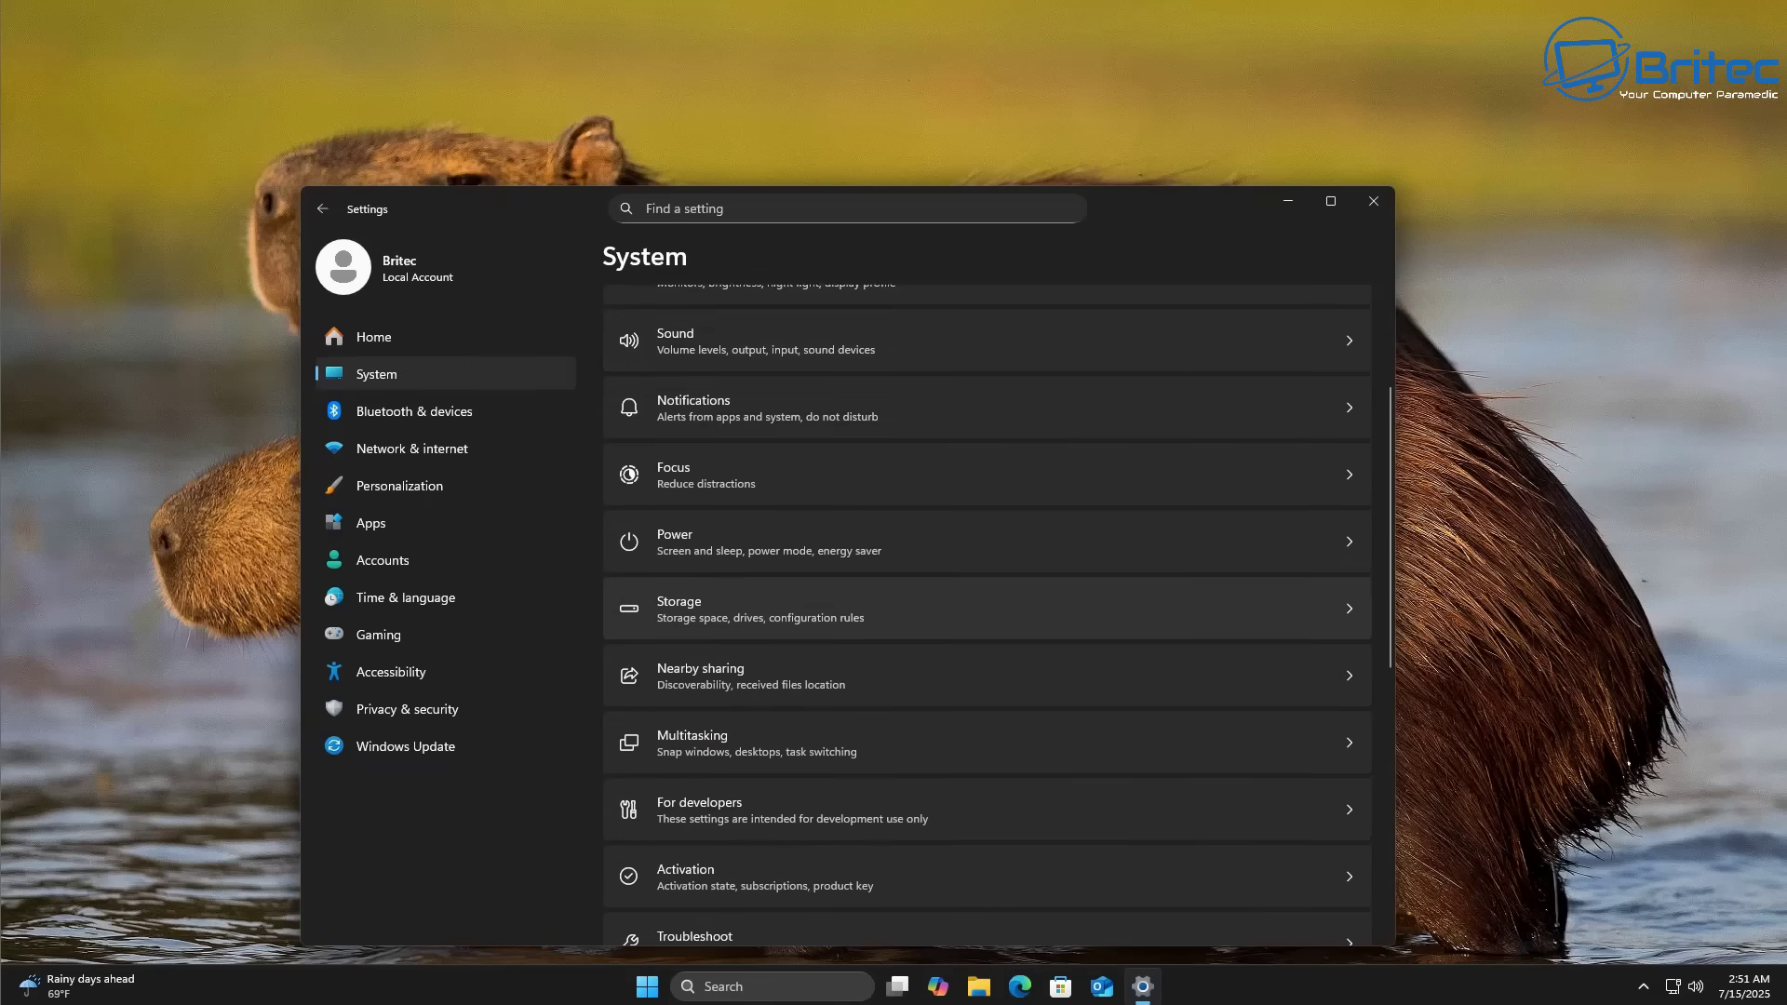
{"action": "left_click", "coordinate": [931, 713]}
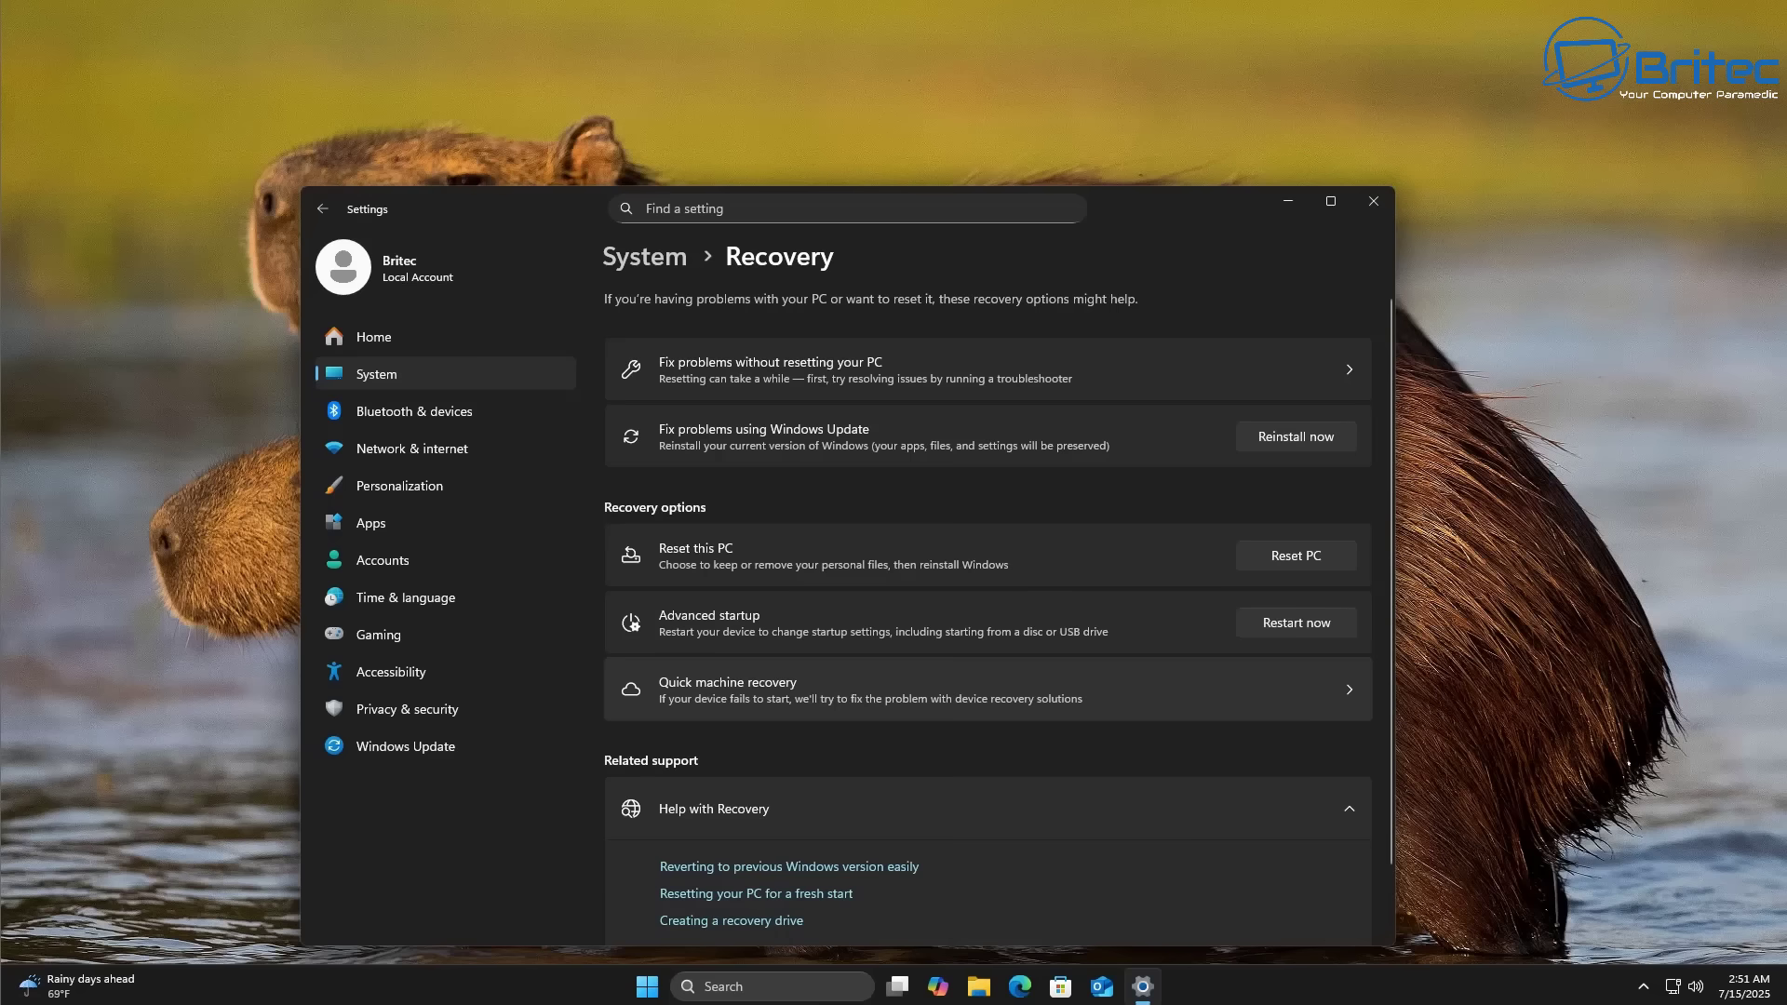
{"action": "left_click", "coordinate": [931, 688]}
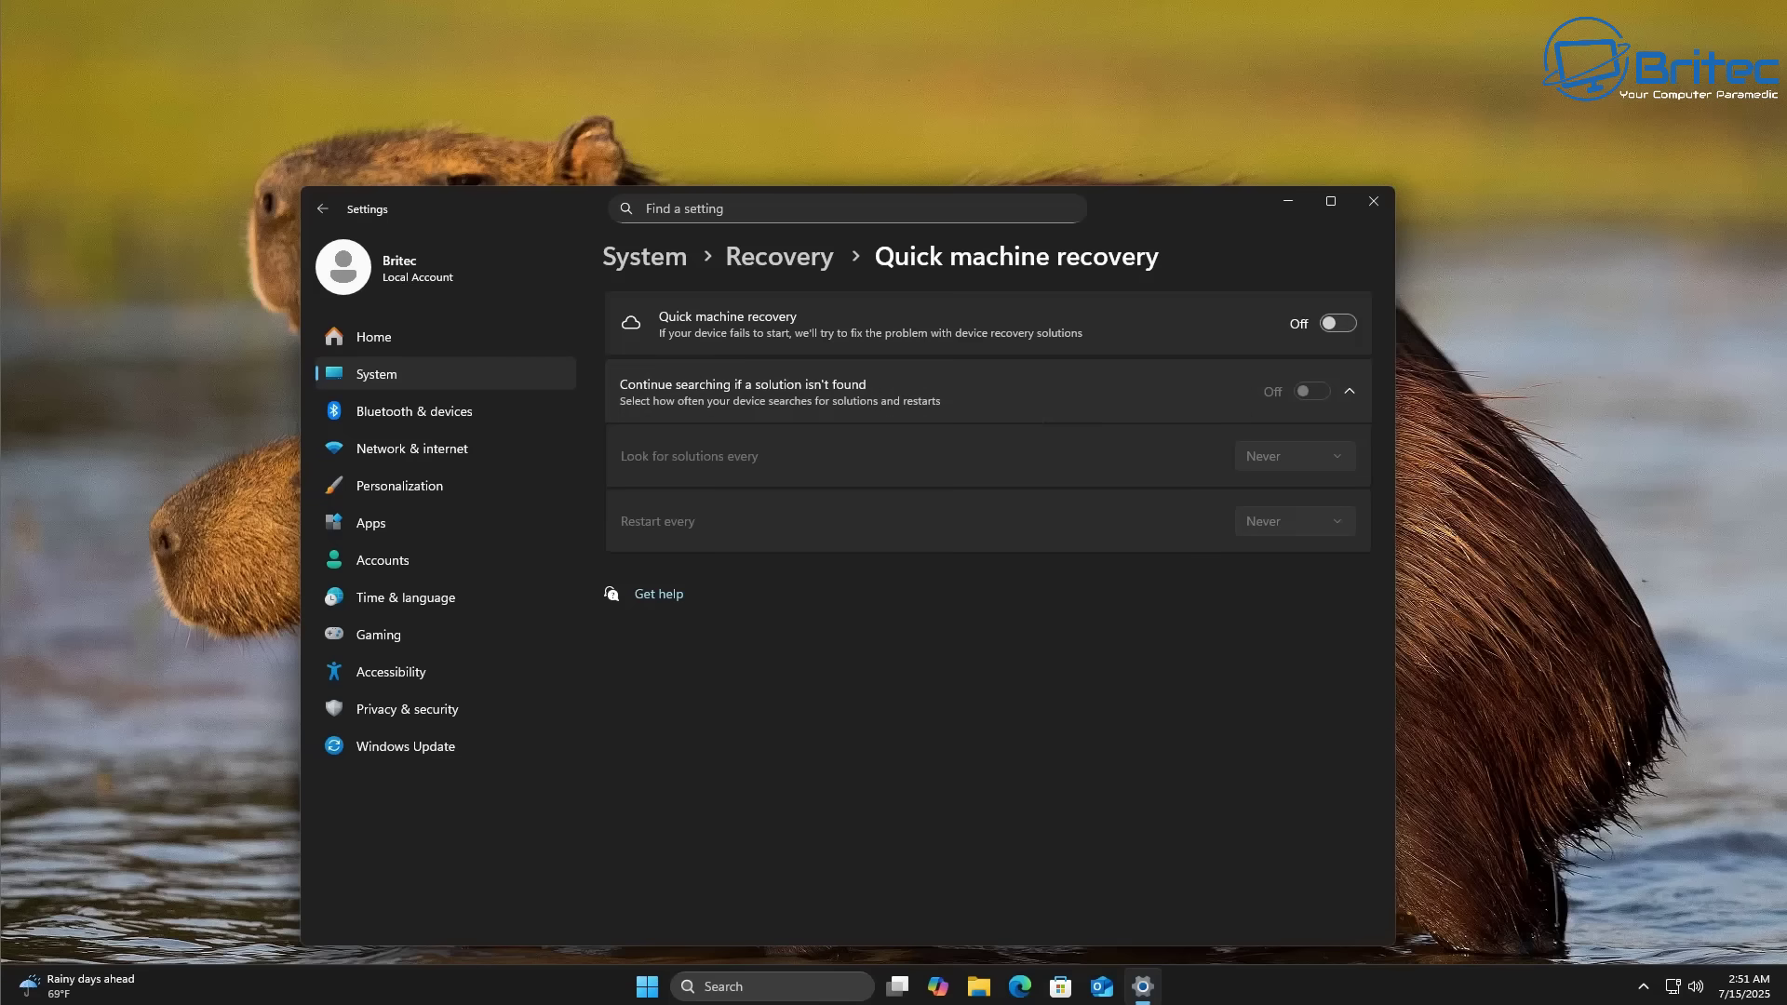
Turn on Quick machine recovery and Continue searching, keeping the 30-minute search interval
{"action": "left_click", "coordinate": [1338, 323]}
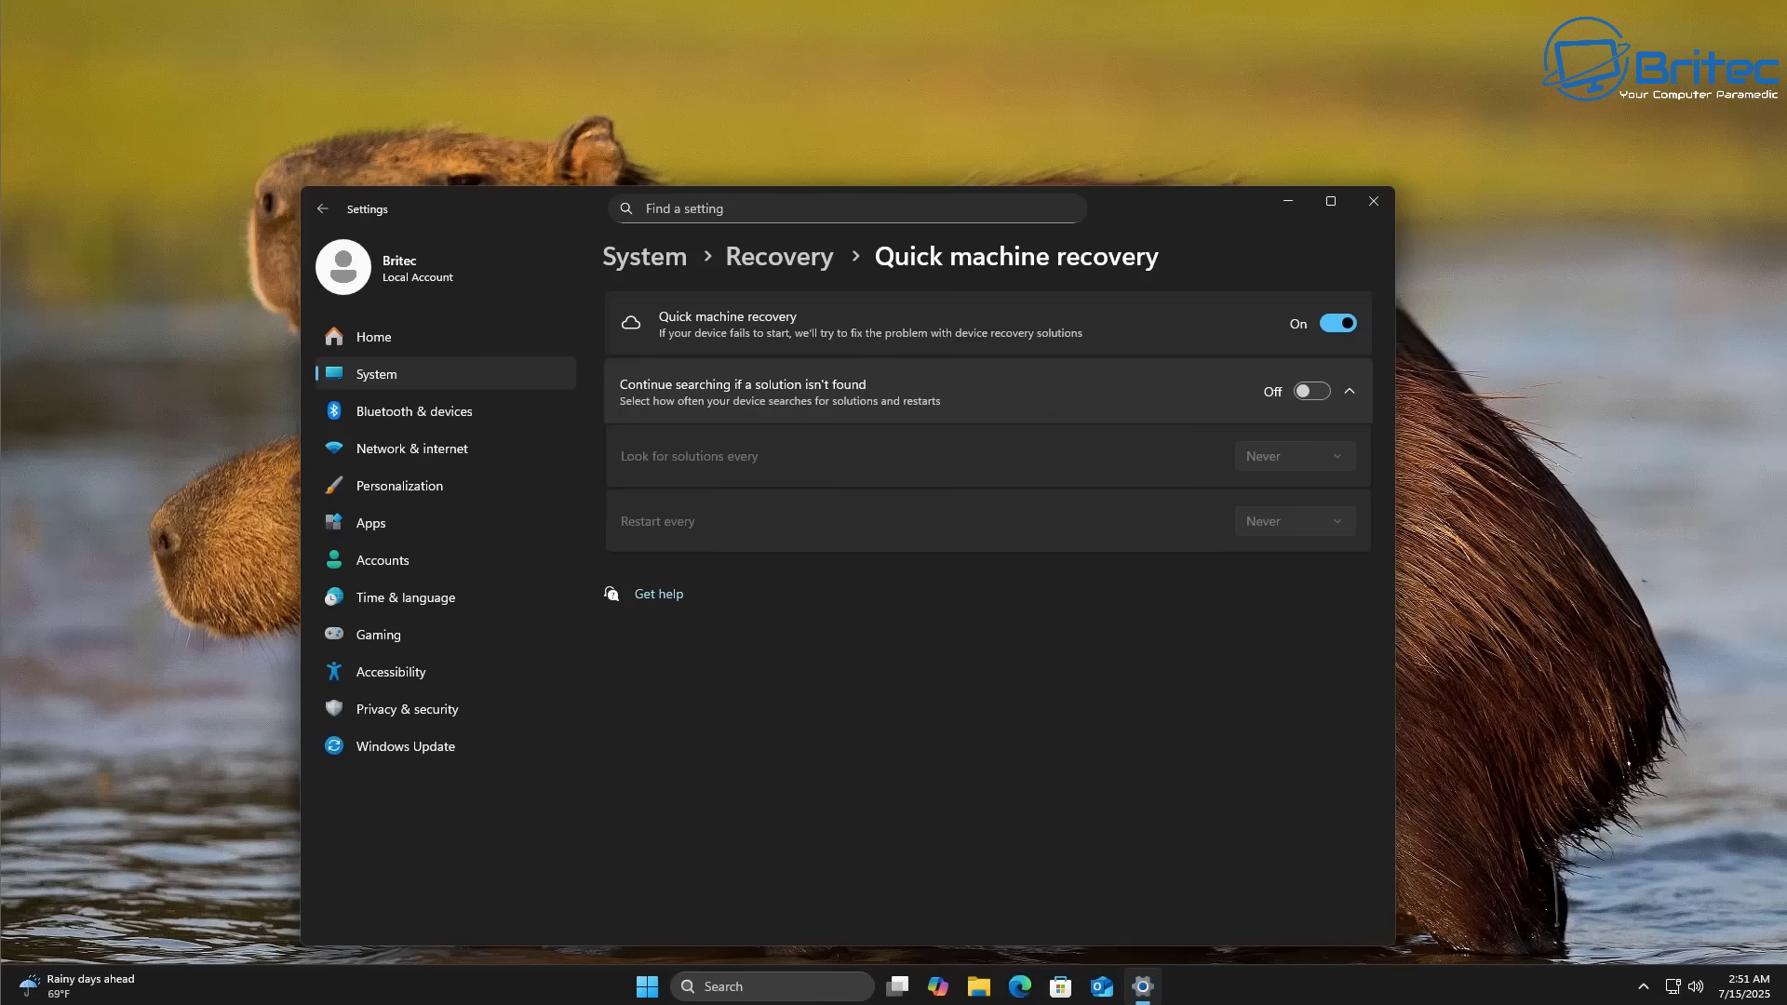
{"action": "left_click", "coordinate": [1311, 391]}
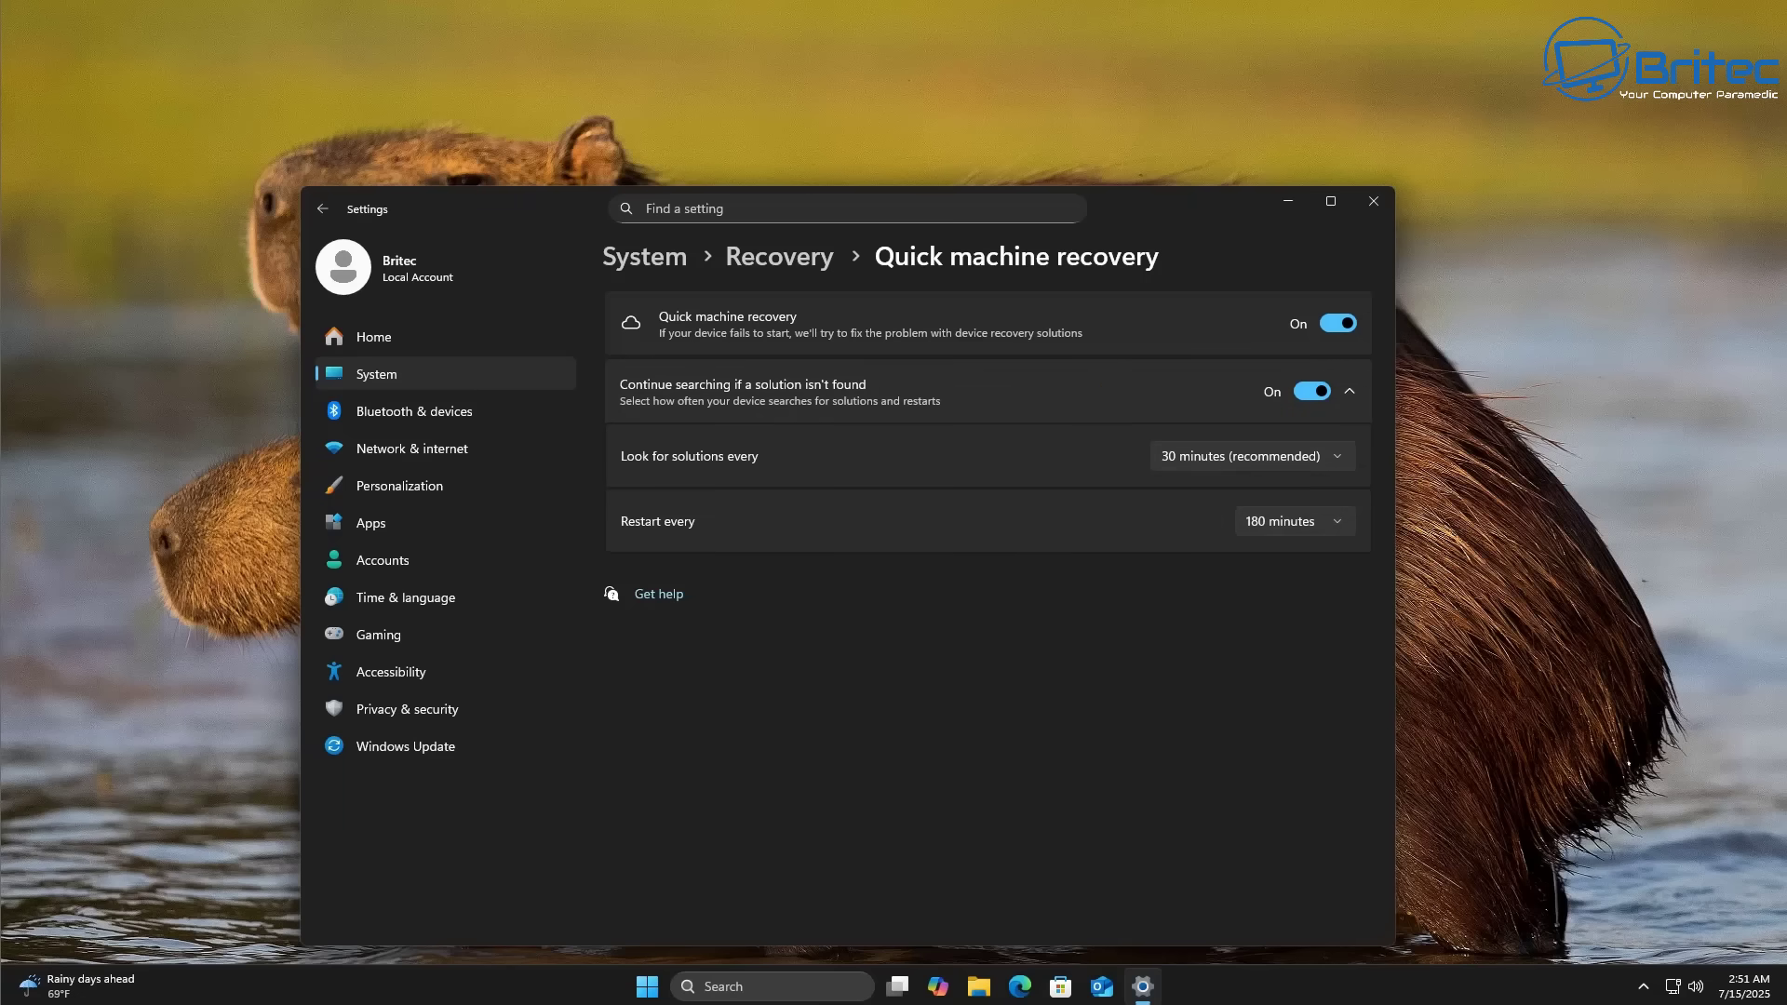
{"action": "left_click", "coordinate": [1252, 456]}
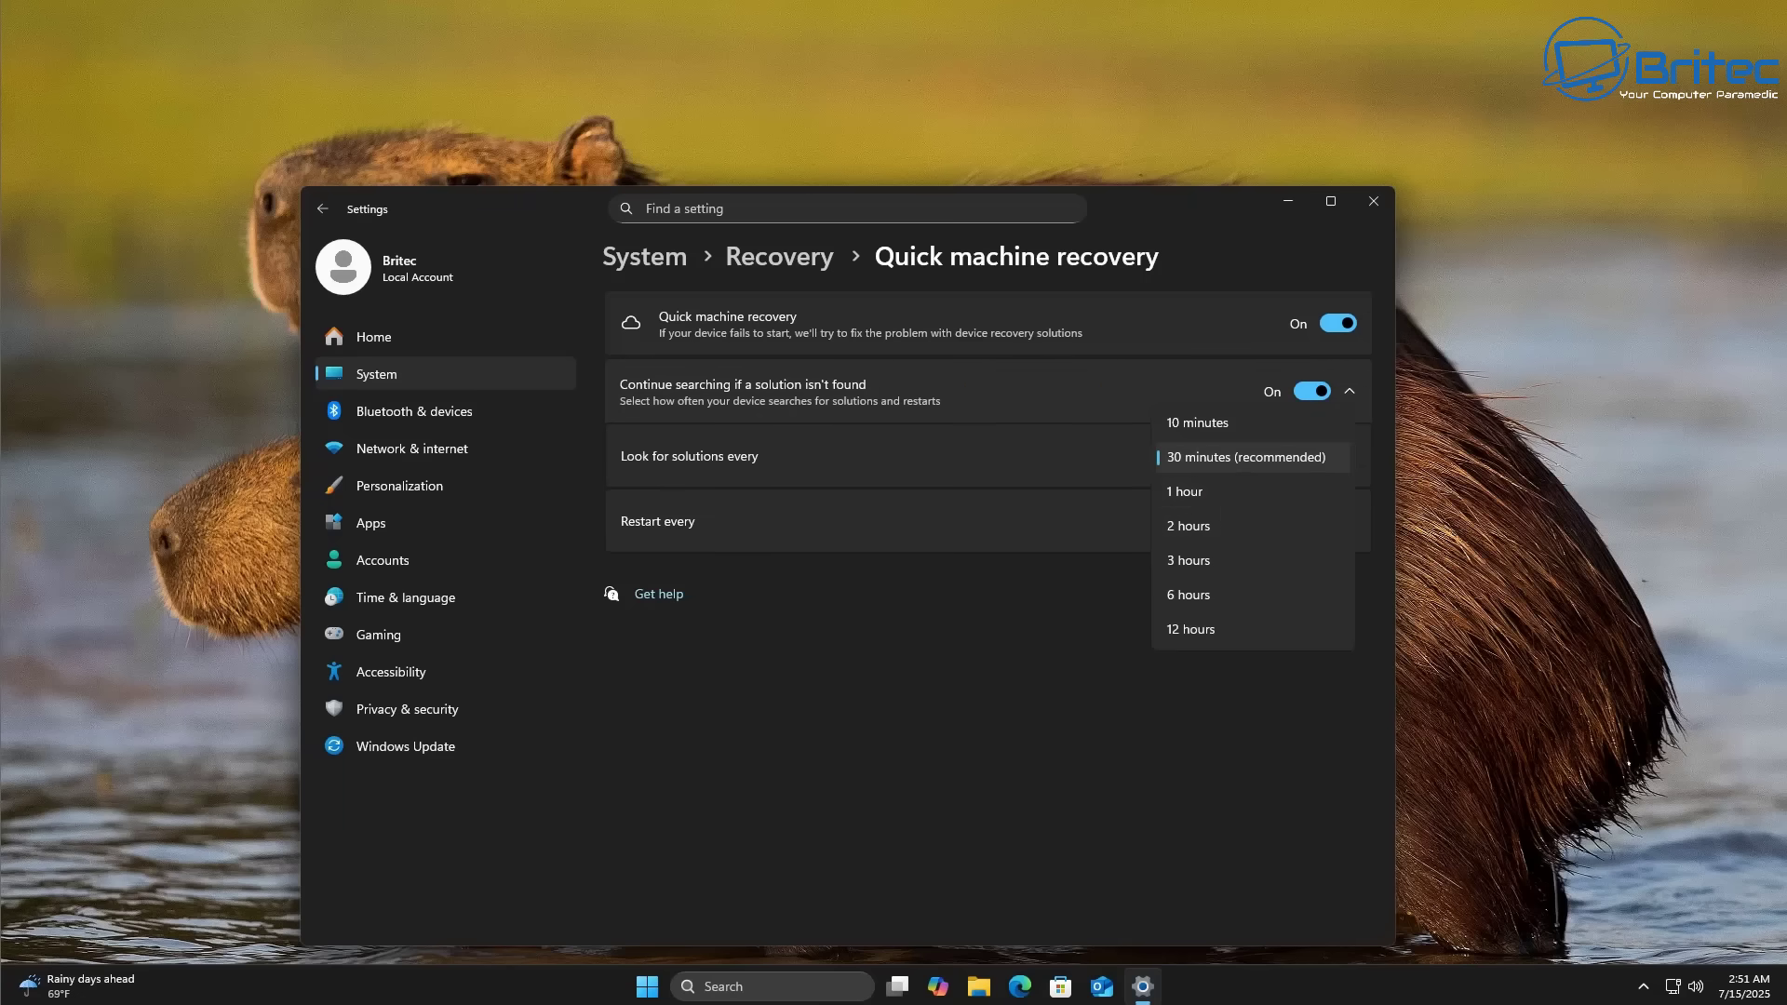
{"action": "left_click", "coordinate": [1246, 457]}
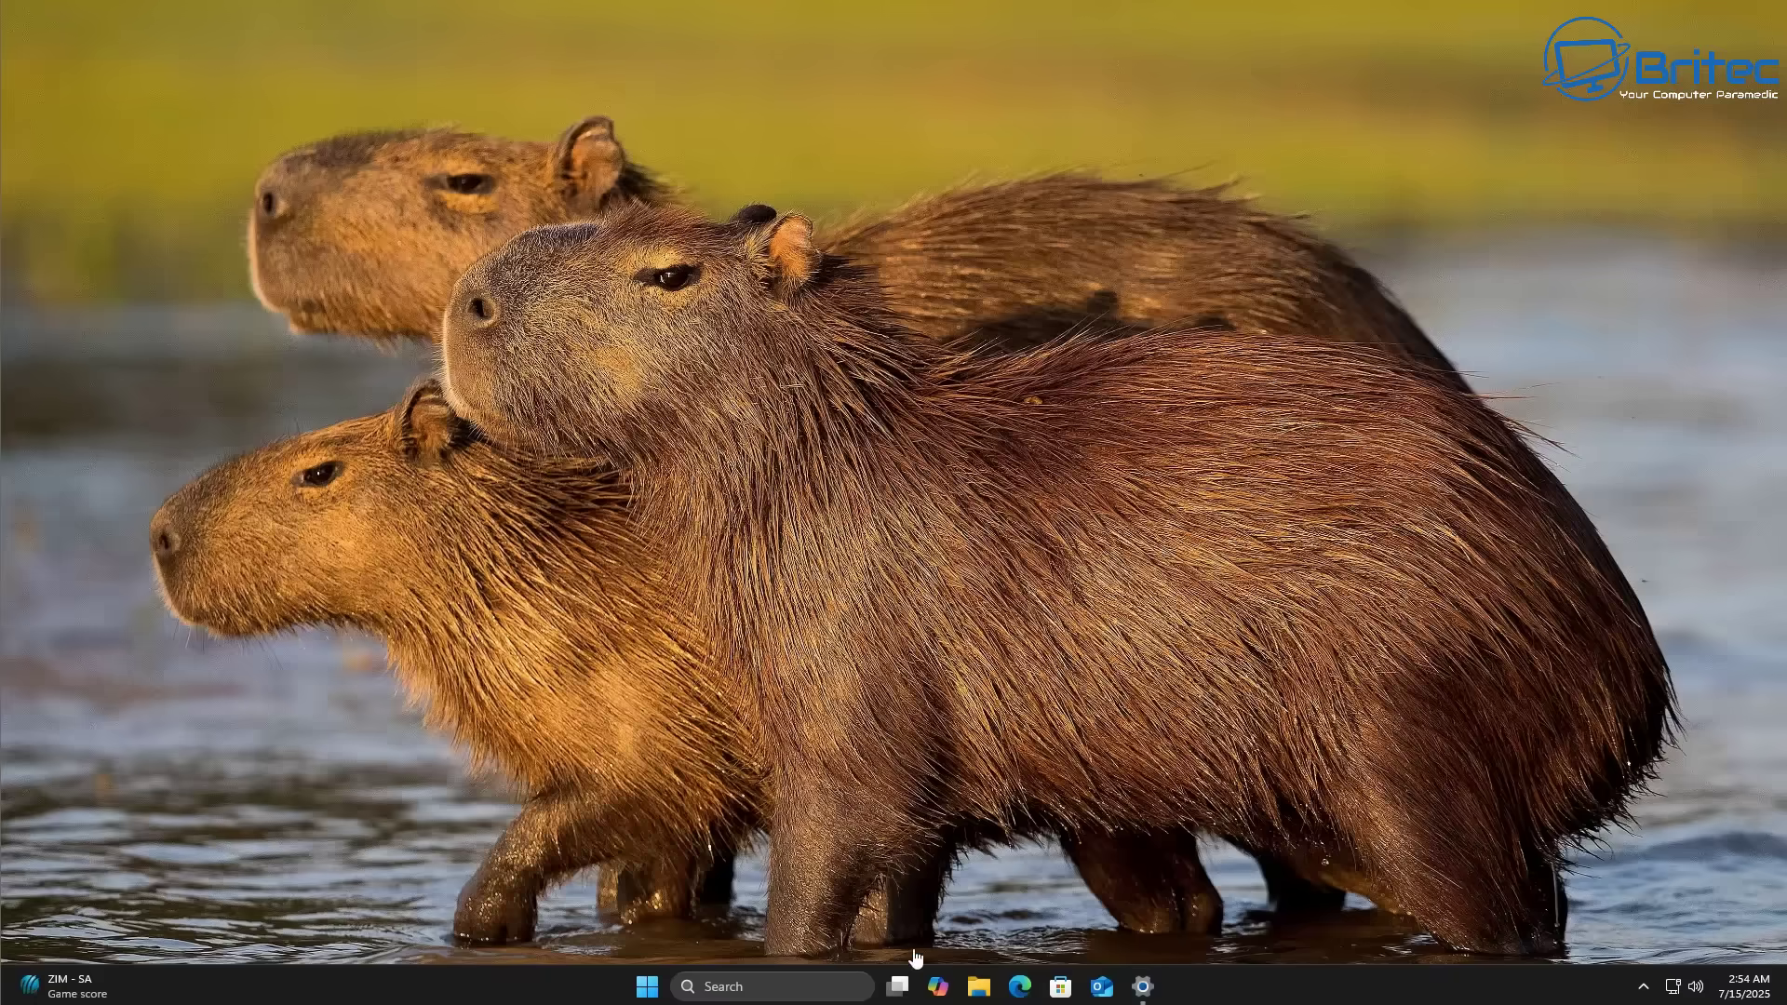
{"action": "left_click", "coordinate": [978, 988]}
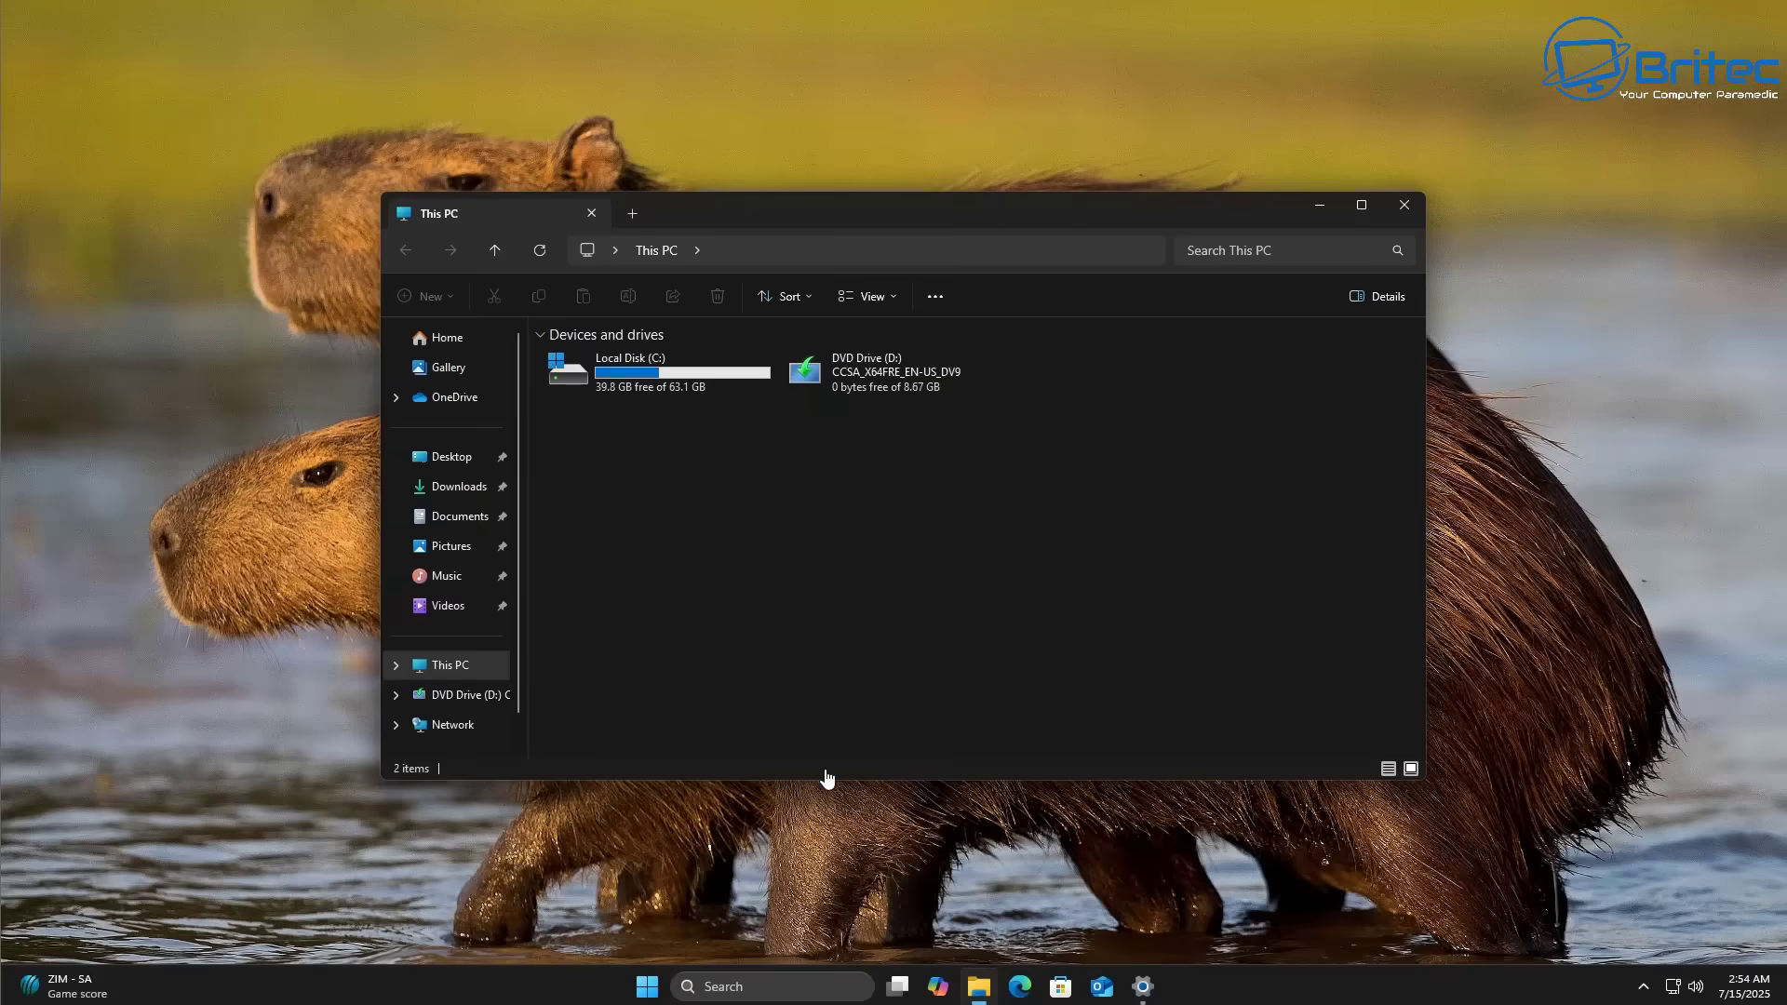
{"action": "left_click", "coordinate": [456, 555]}
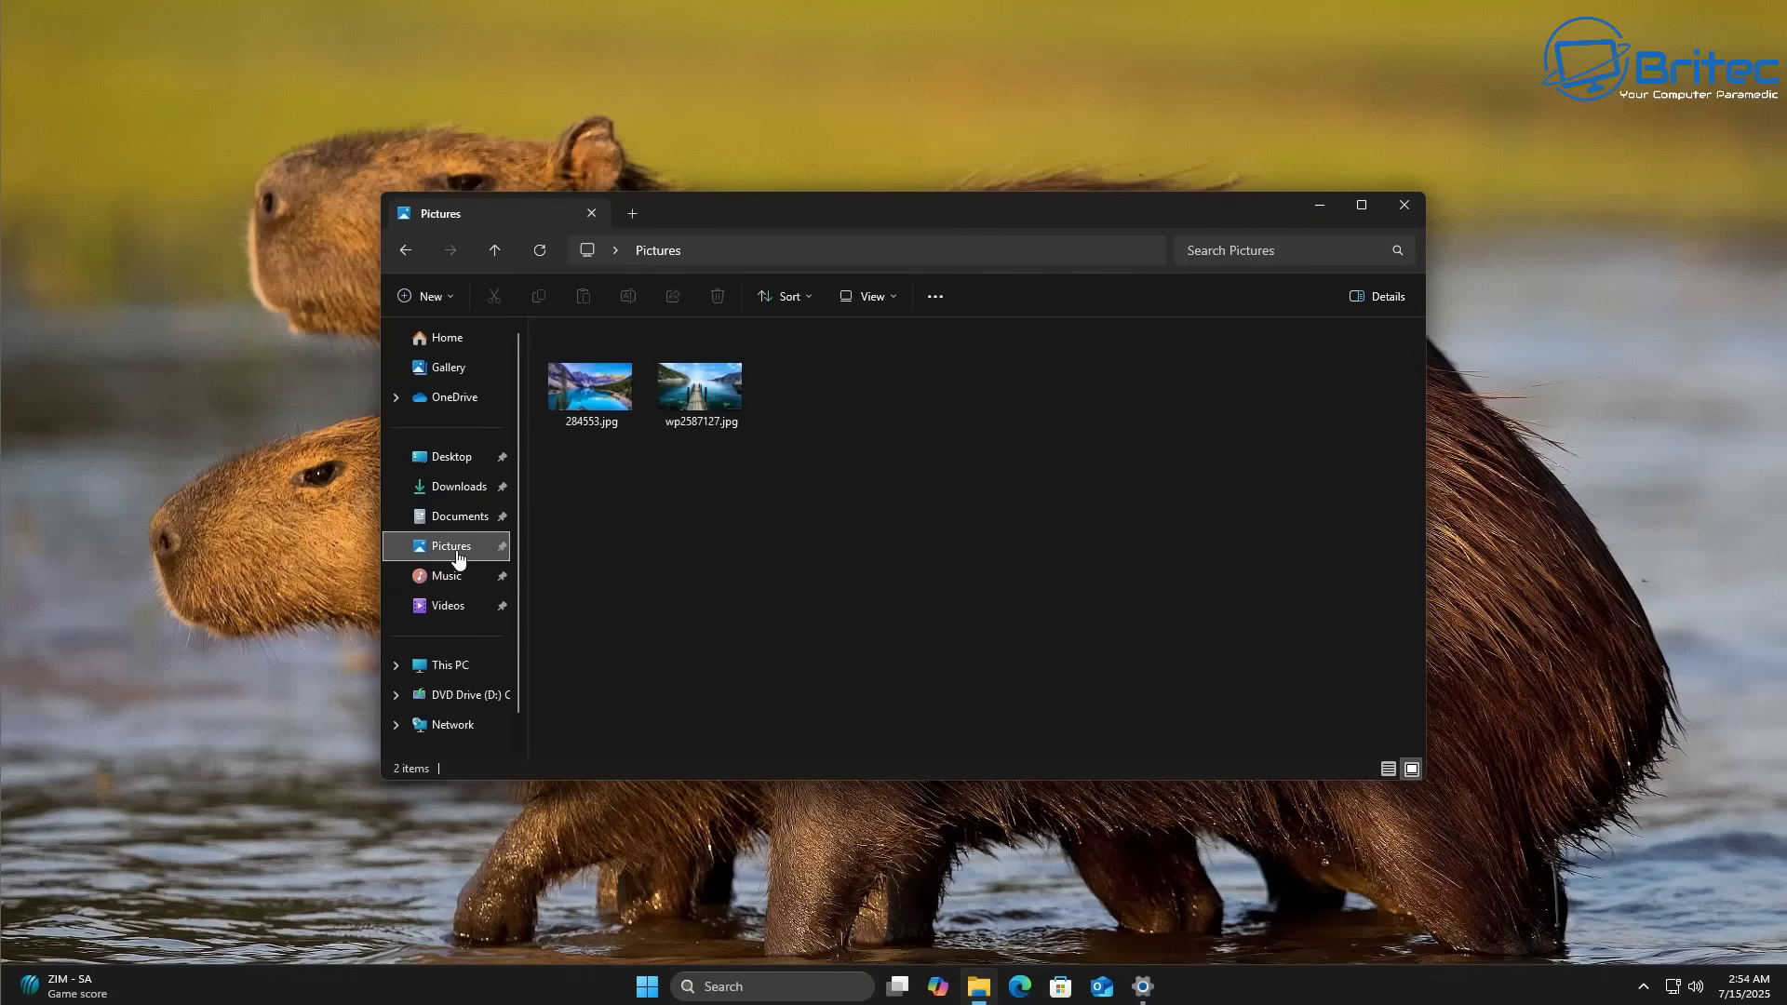
{"action": "left_click", "coordinate": [723, 391]}
{"action": "right_click", "coordinate": [722, 390]}
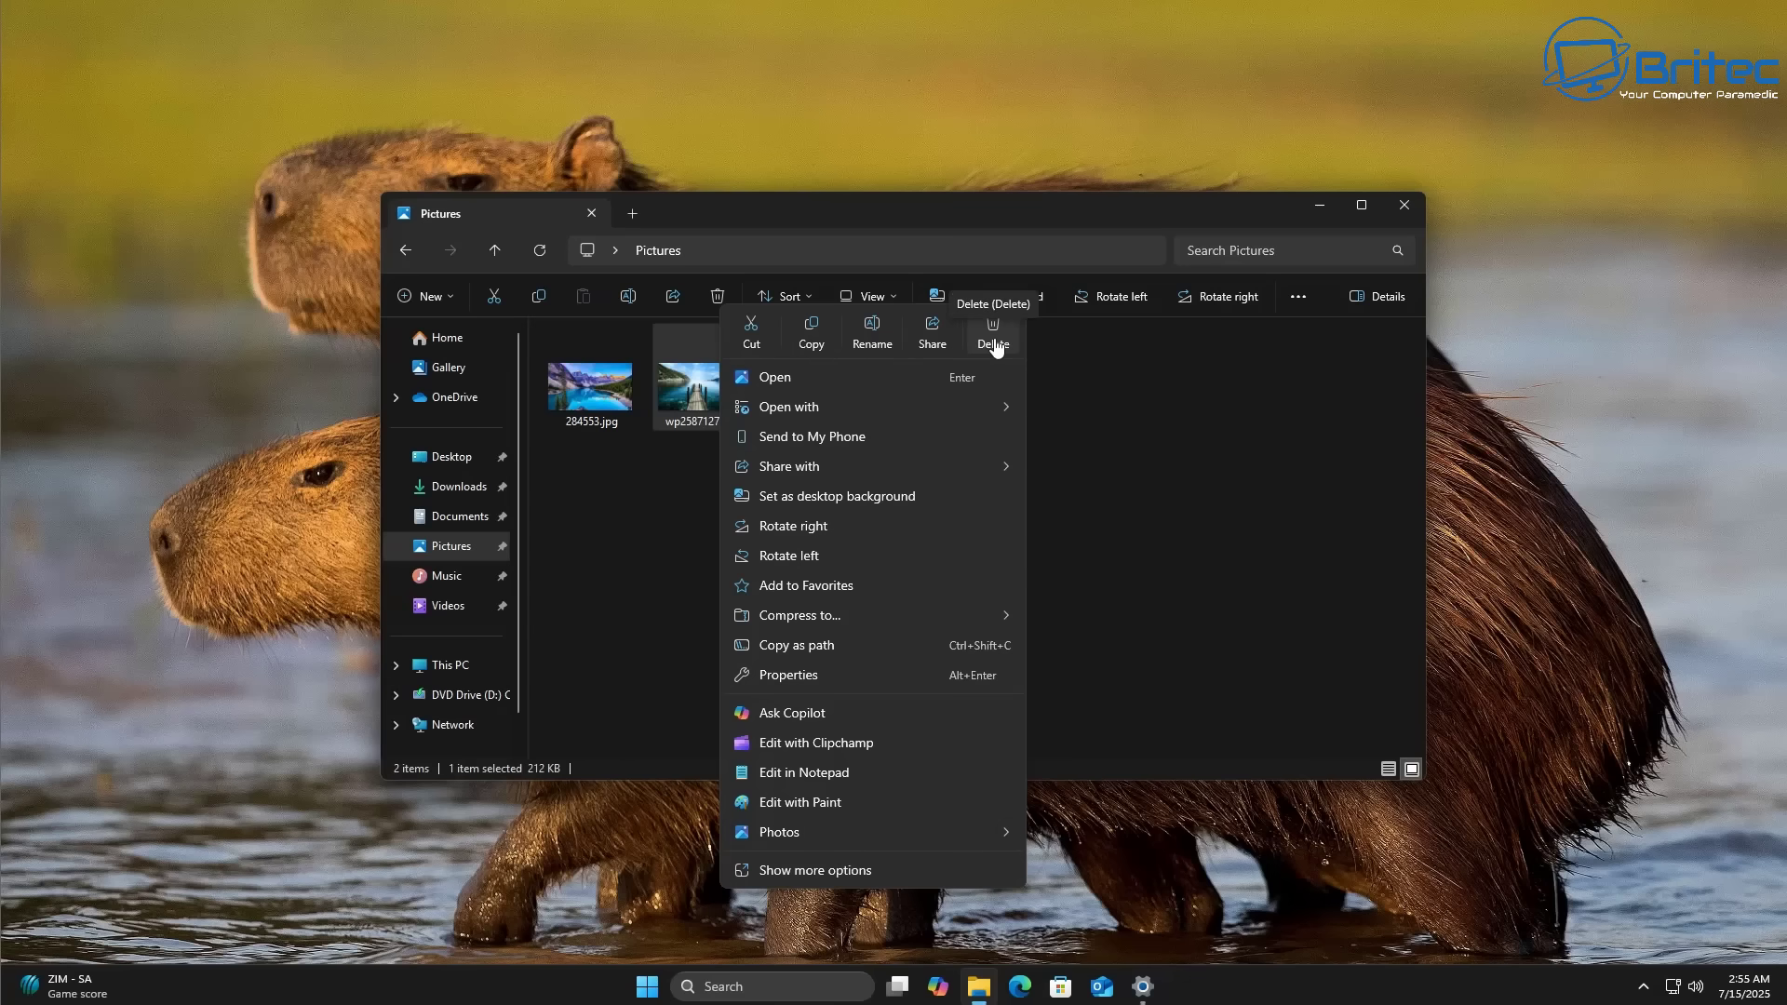
{"action": "left_click", "coordinate": [1341, 597]}
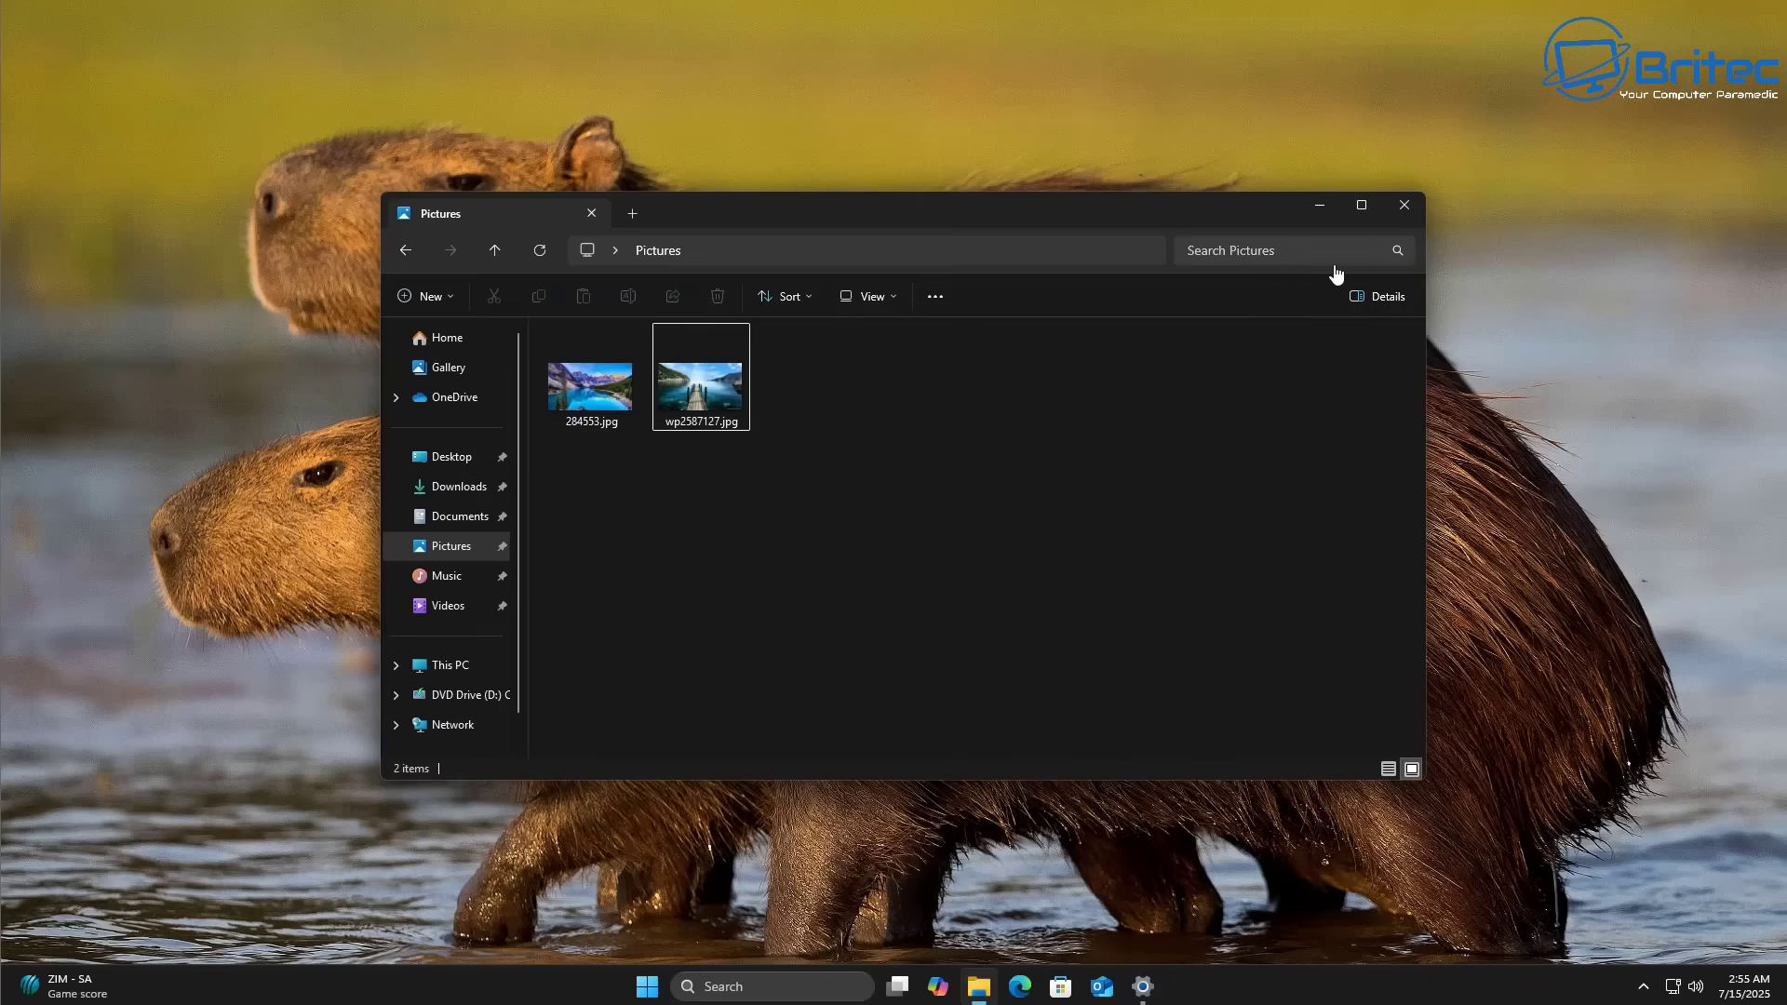
{"action": "left_click", "coordinate": [1404, 205]}
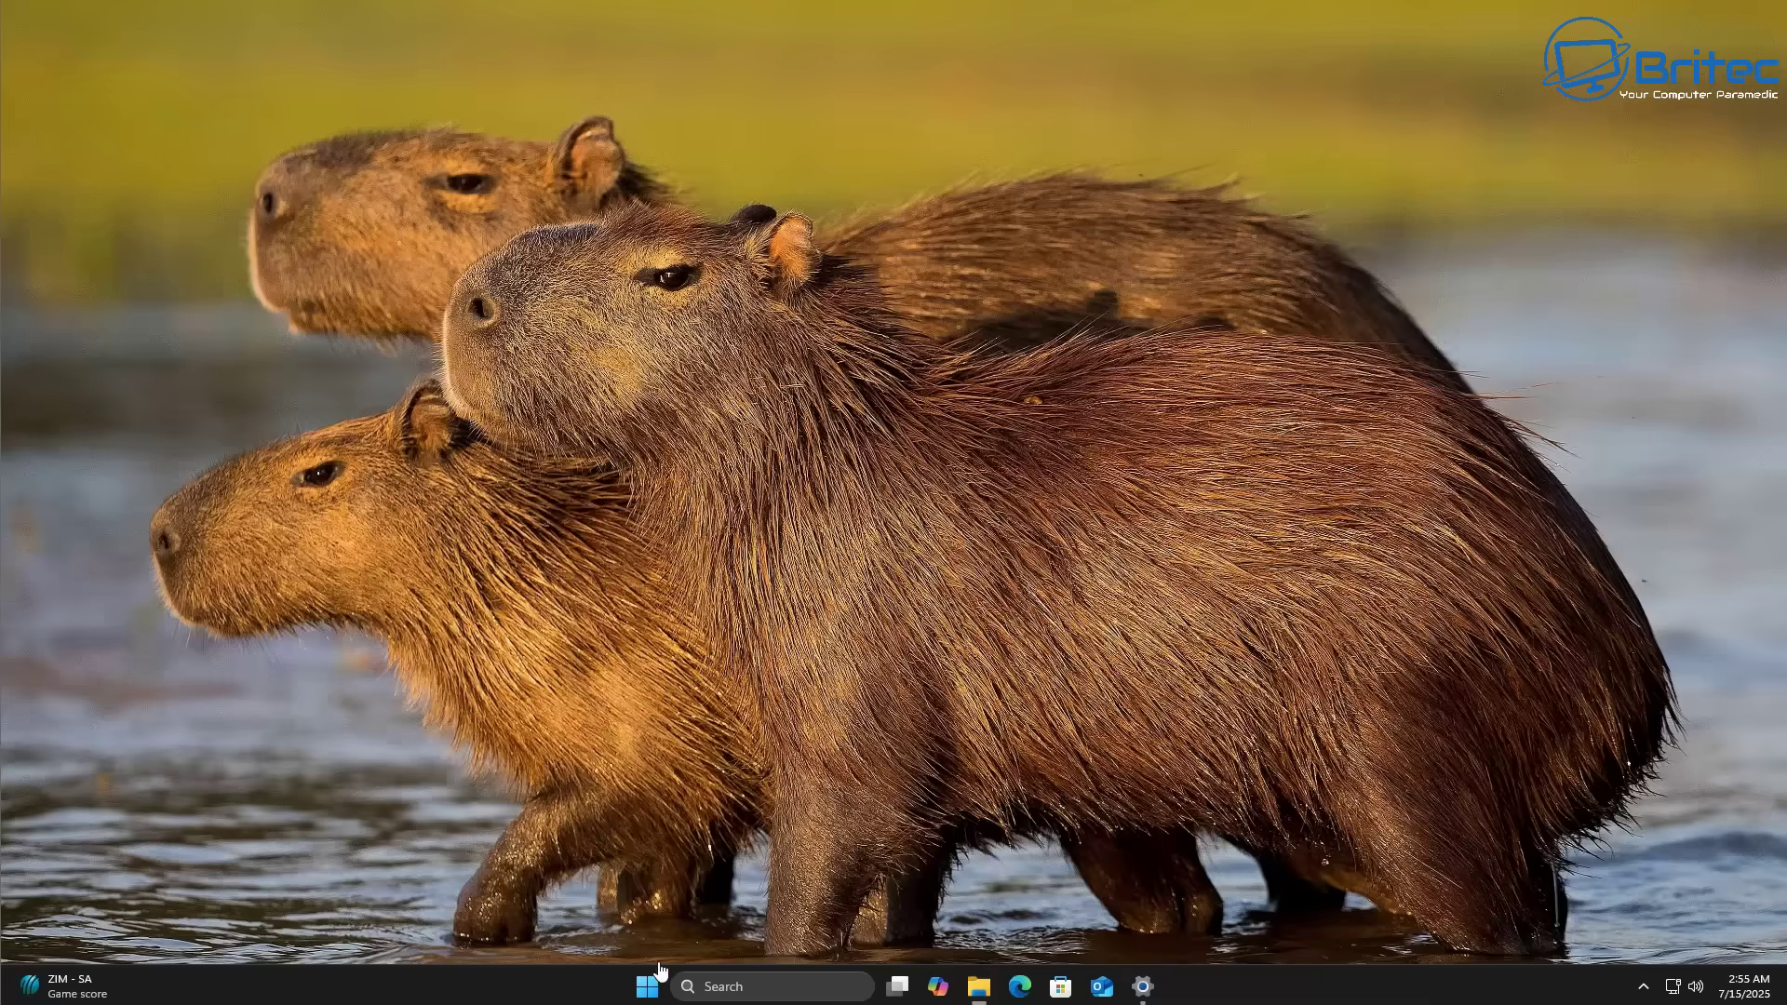
Search the Start menu for 'power' and open Power action settings to reach System > Power
{"action": "left_click", "coordinate": [645, 988]}
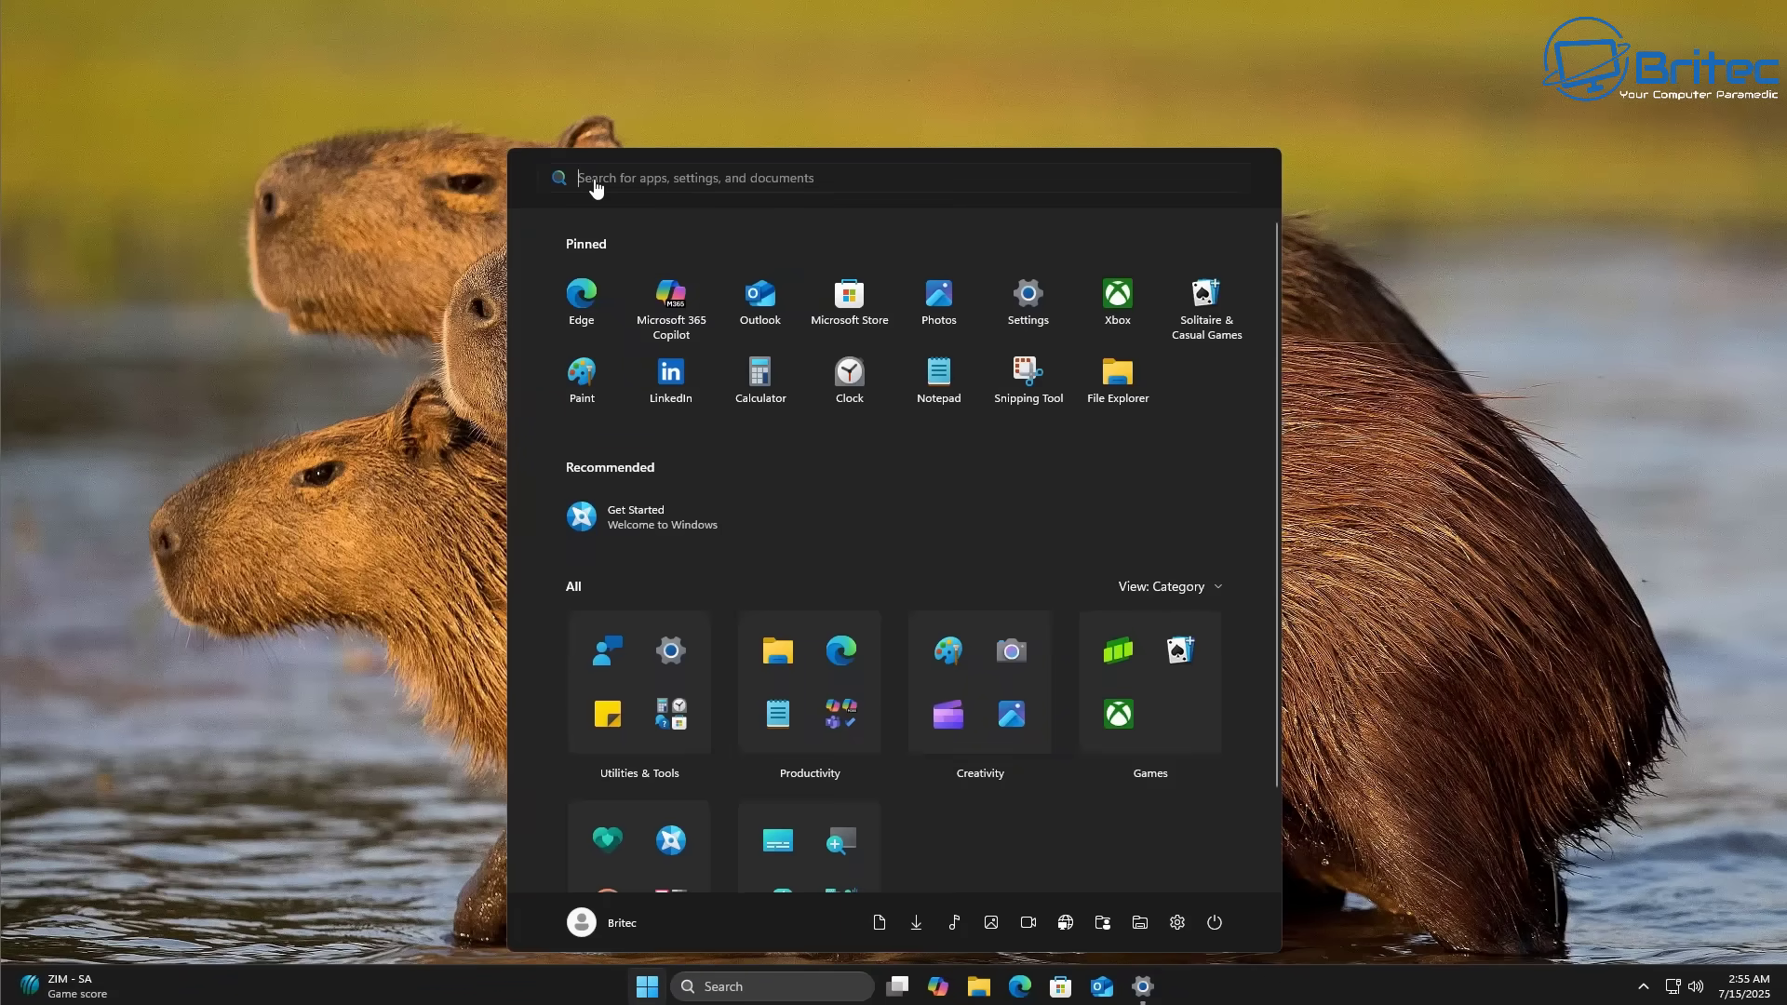
{"action": "left_click", "coordinate": [591, 182]}
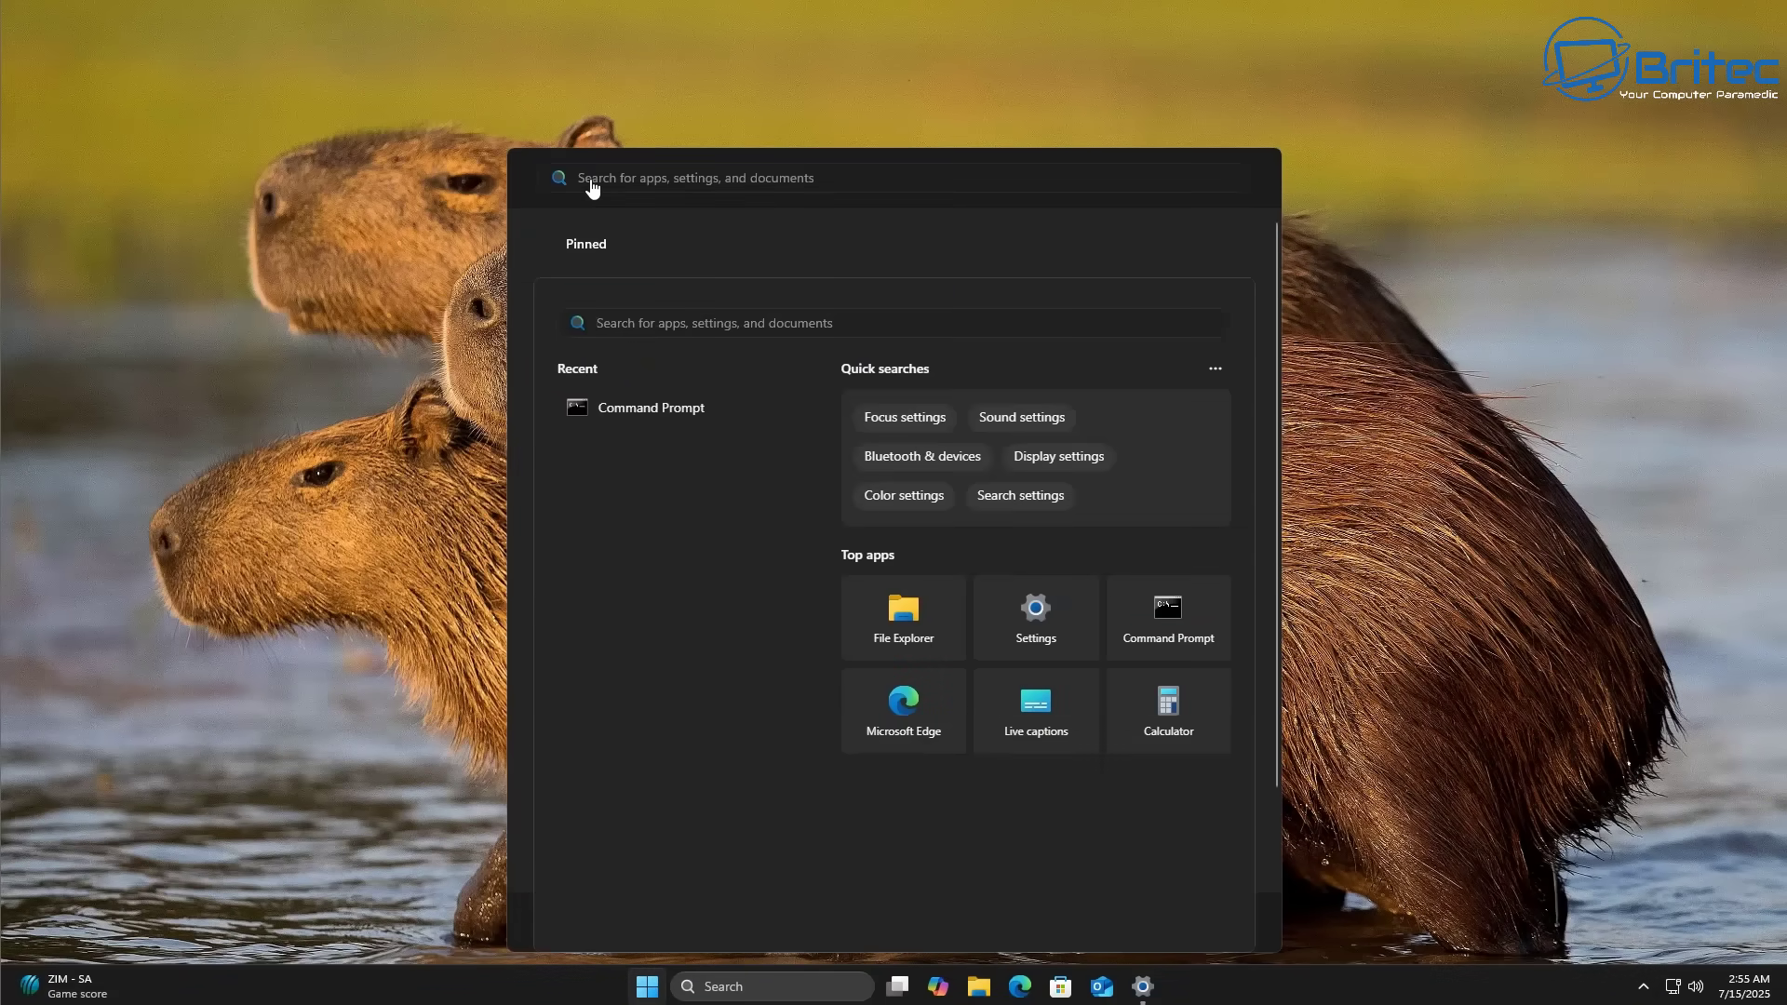
{"action": "type", "text": "power"}
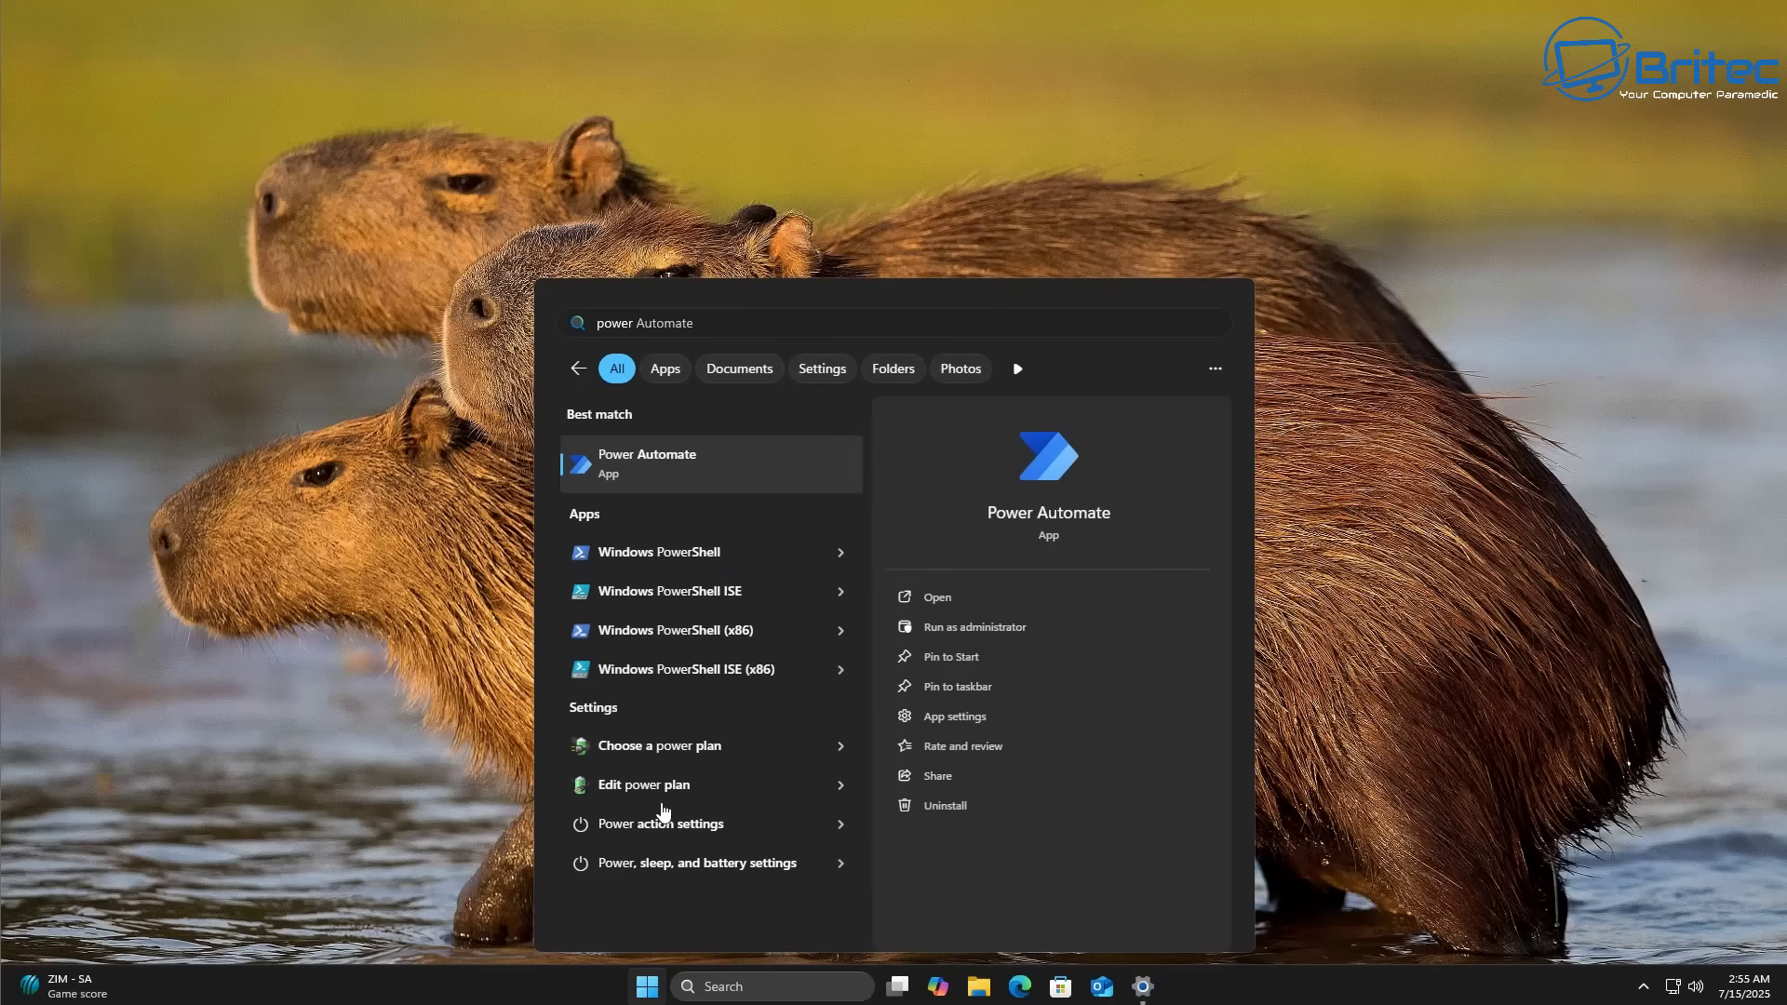
{"action": "left_click", "coordinate": [665, 824]}
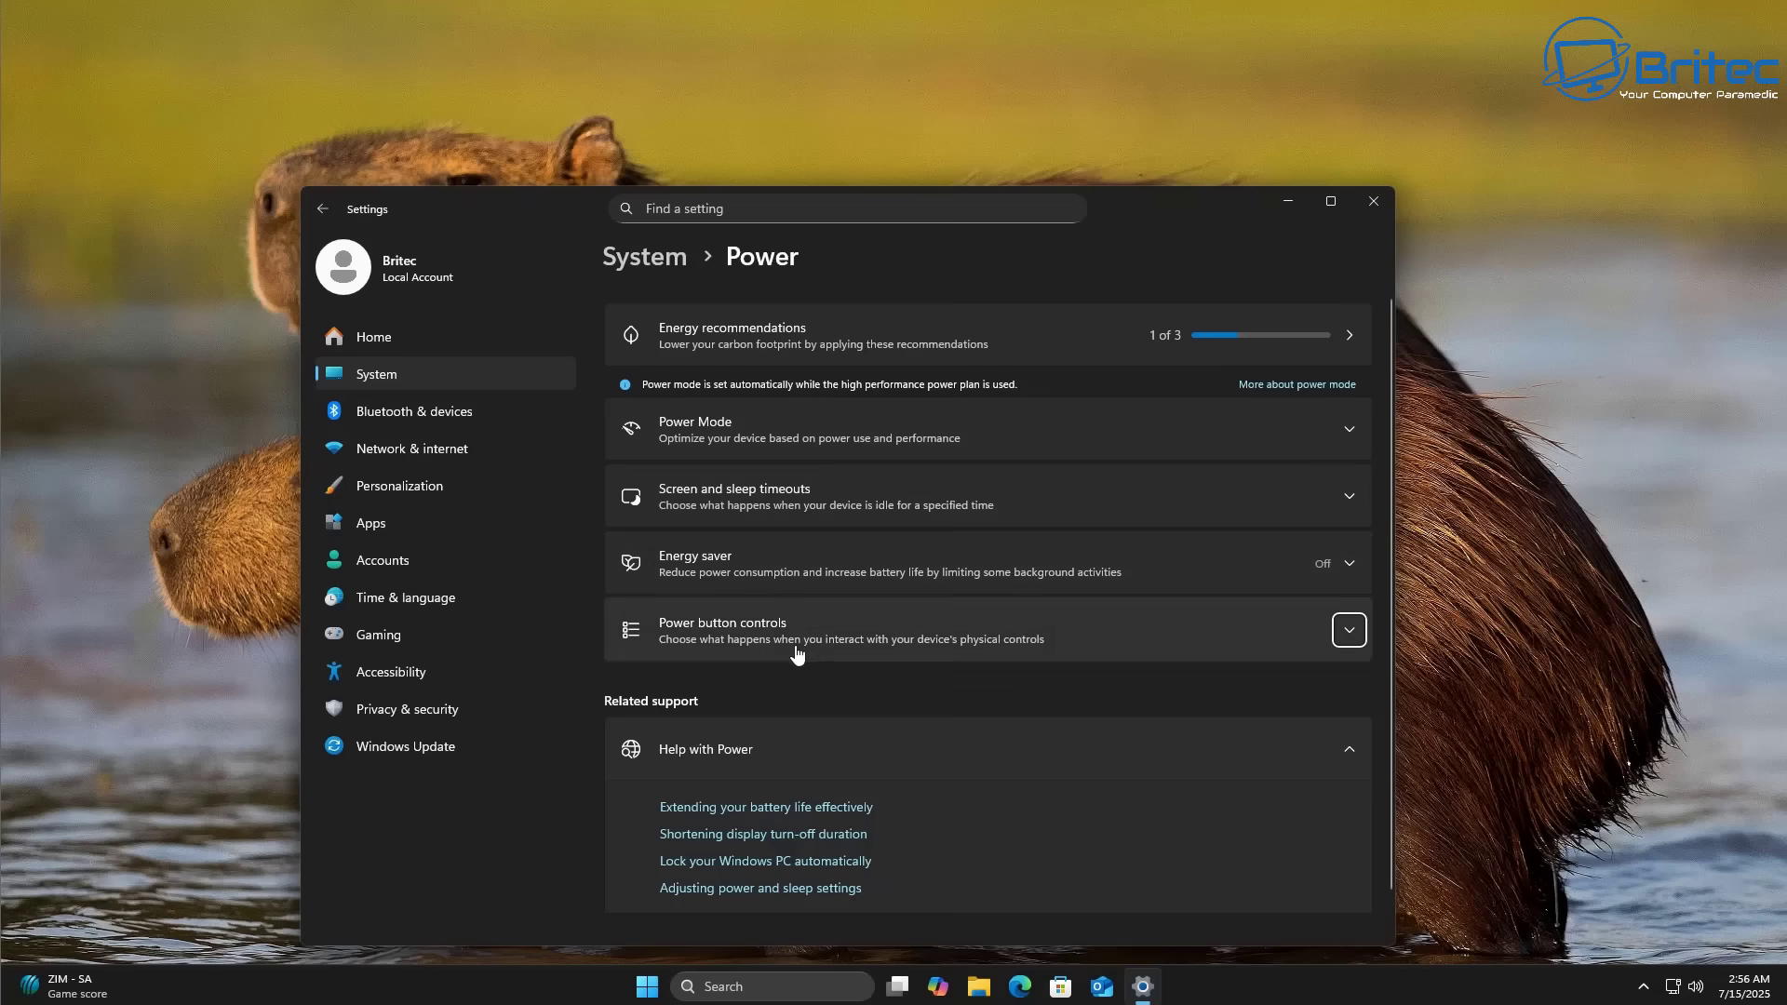
Expand the Energy saver section on the Power page
{"action": "left_click", "coordinate": [820, 574]}
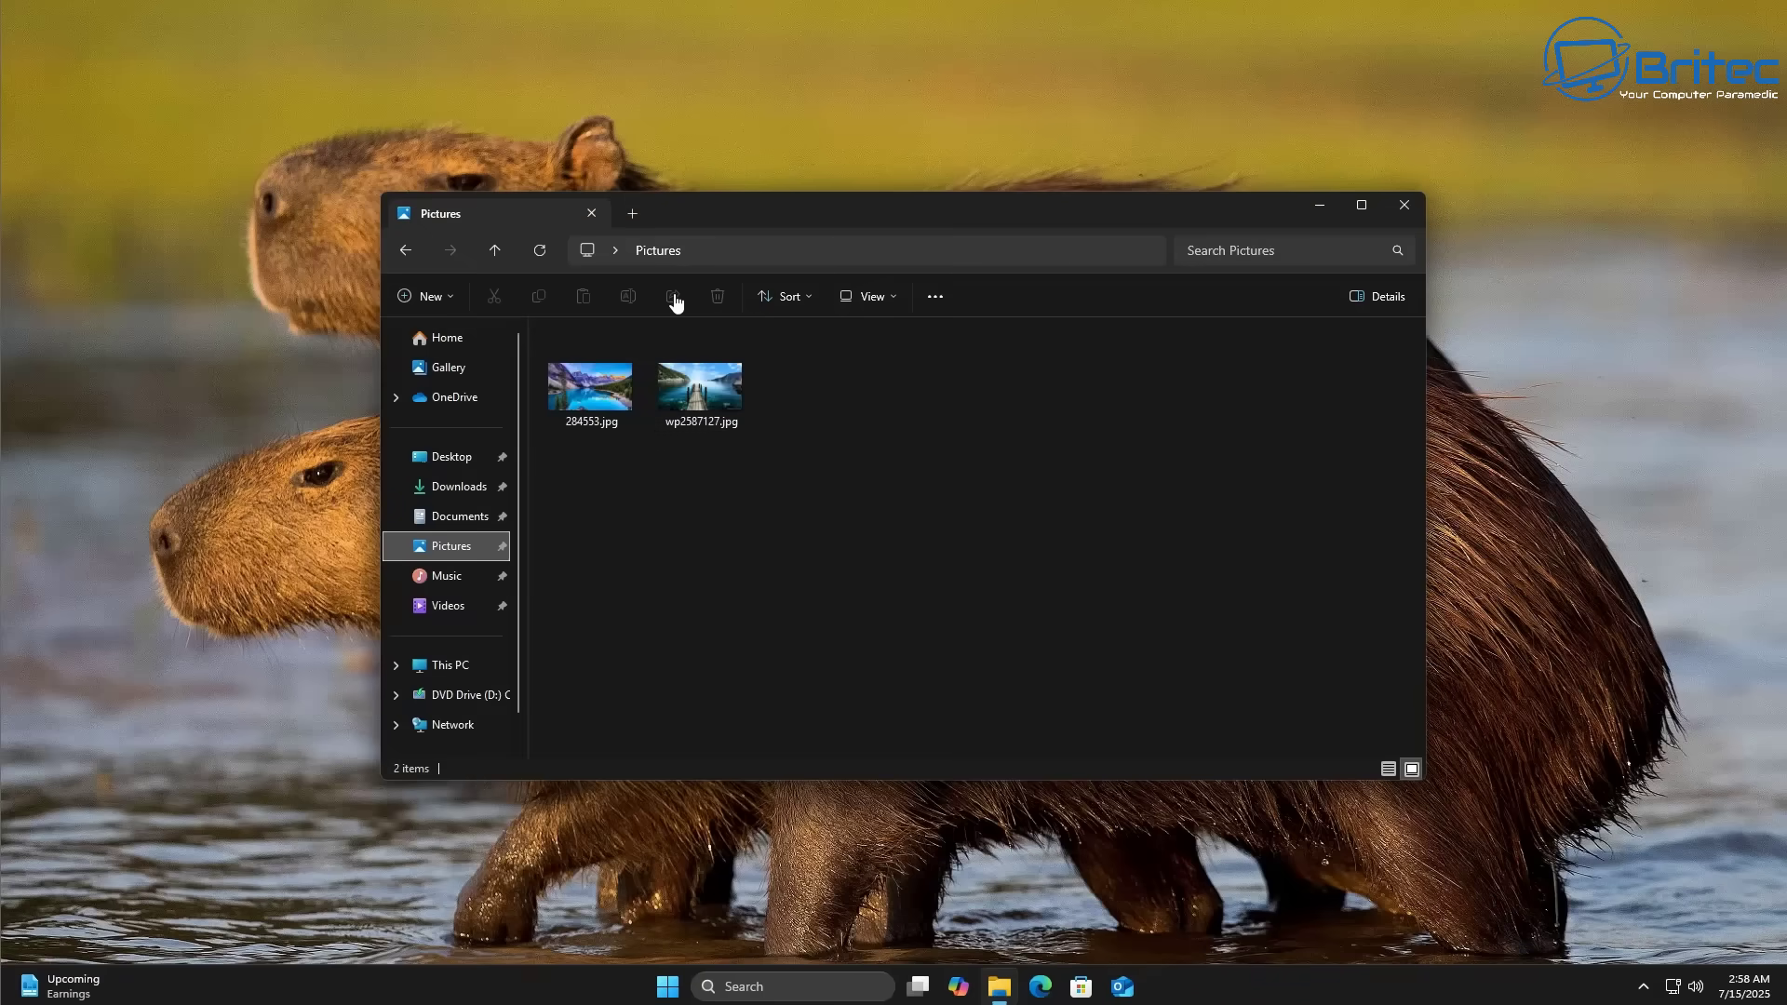
{"action": "left_click", "coordinate": [678, 358]}
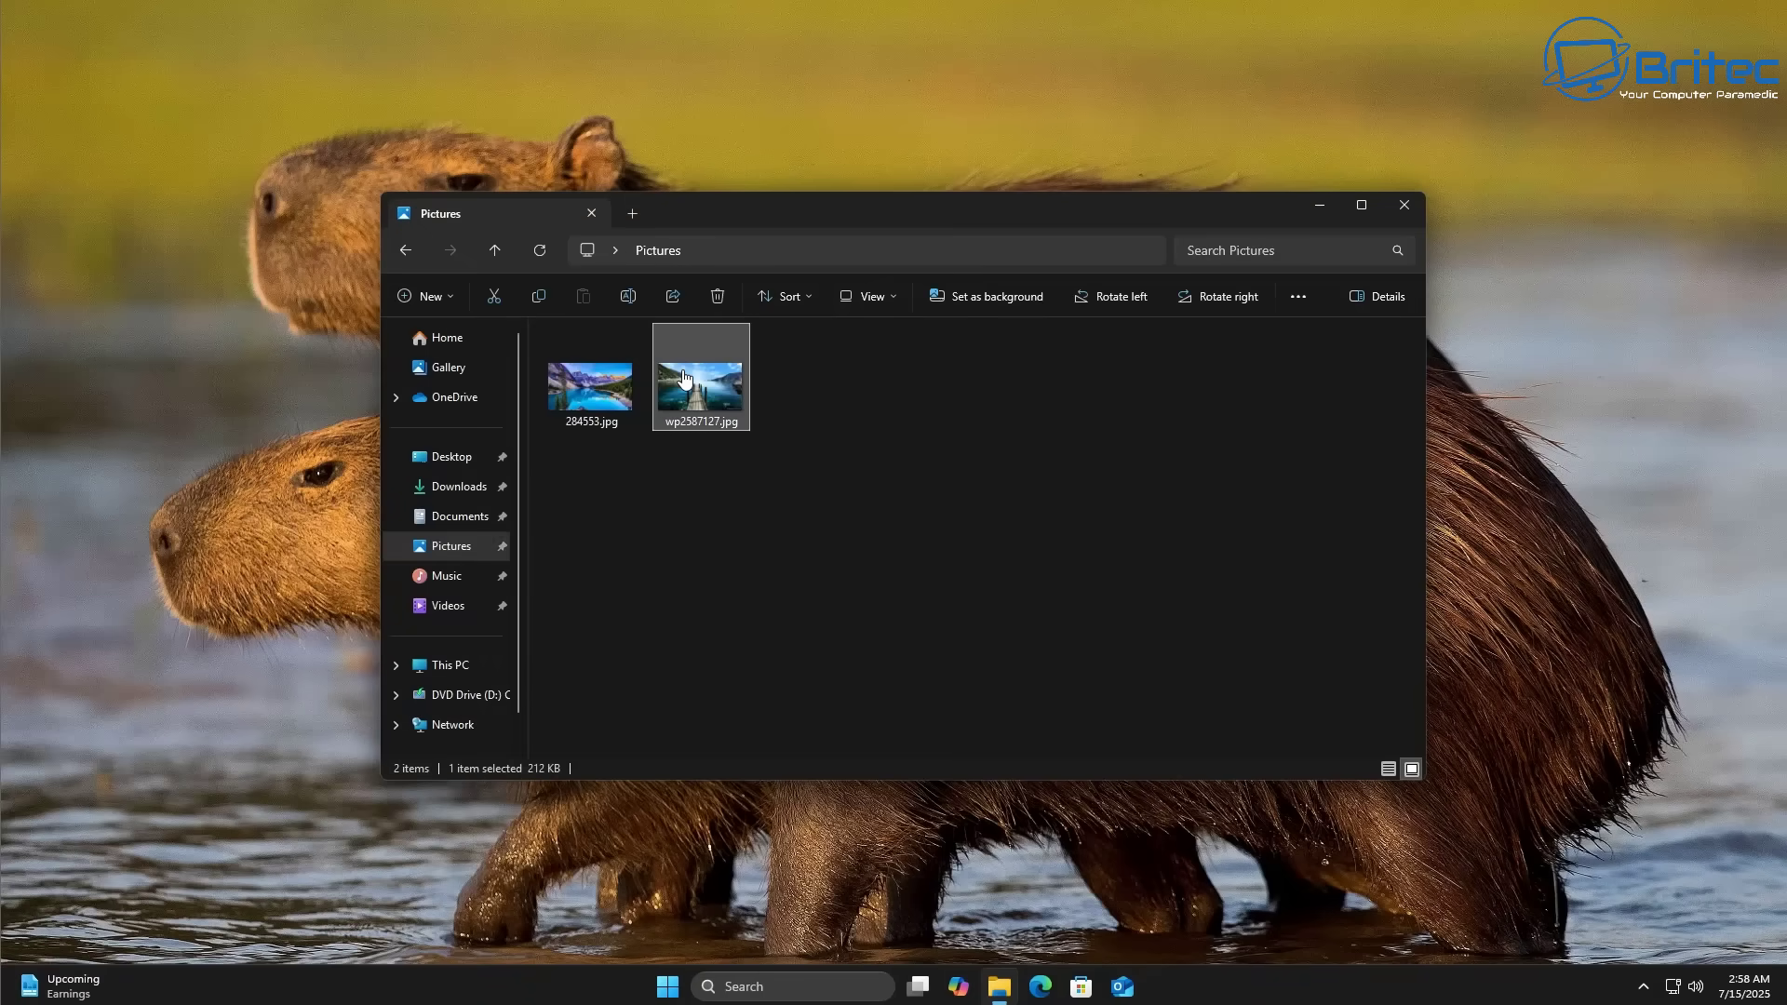
{"action": "left_click", "coordinate": [674, 298]}
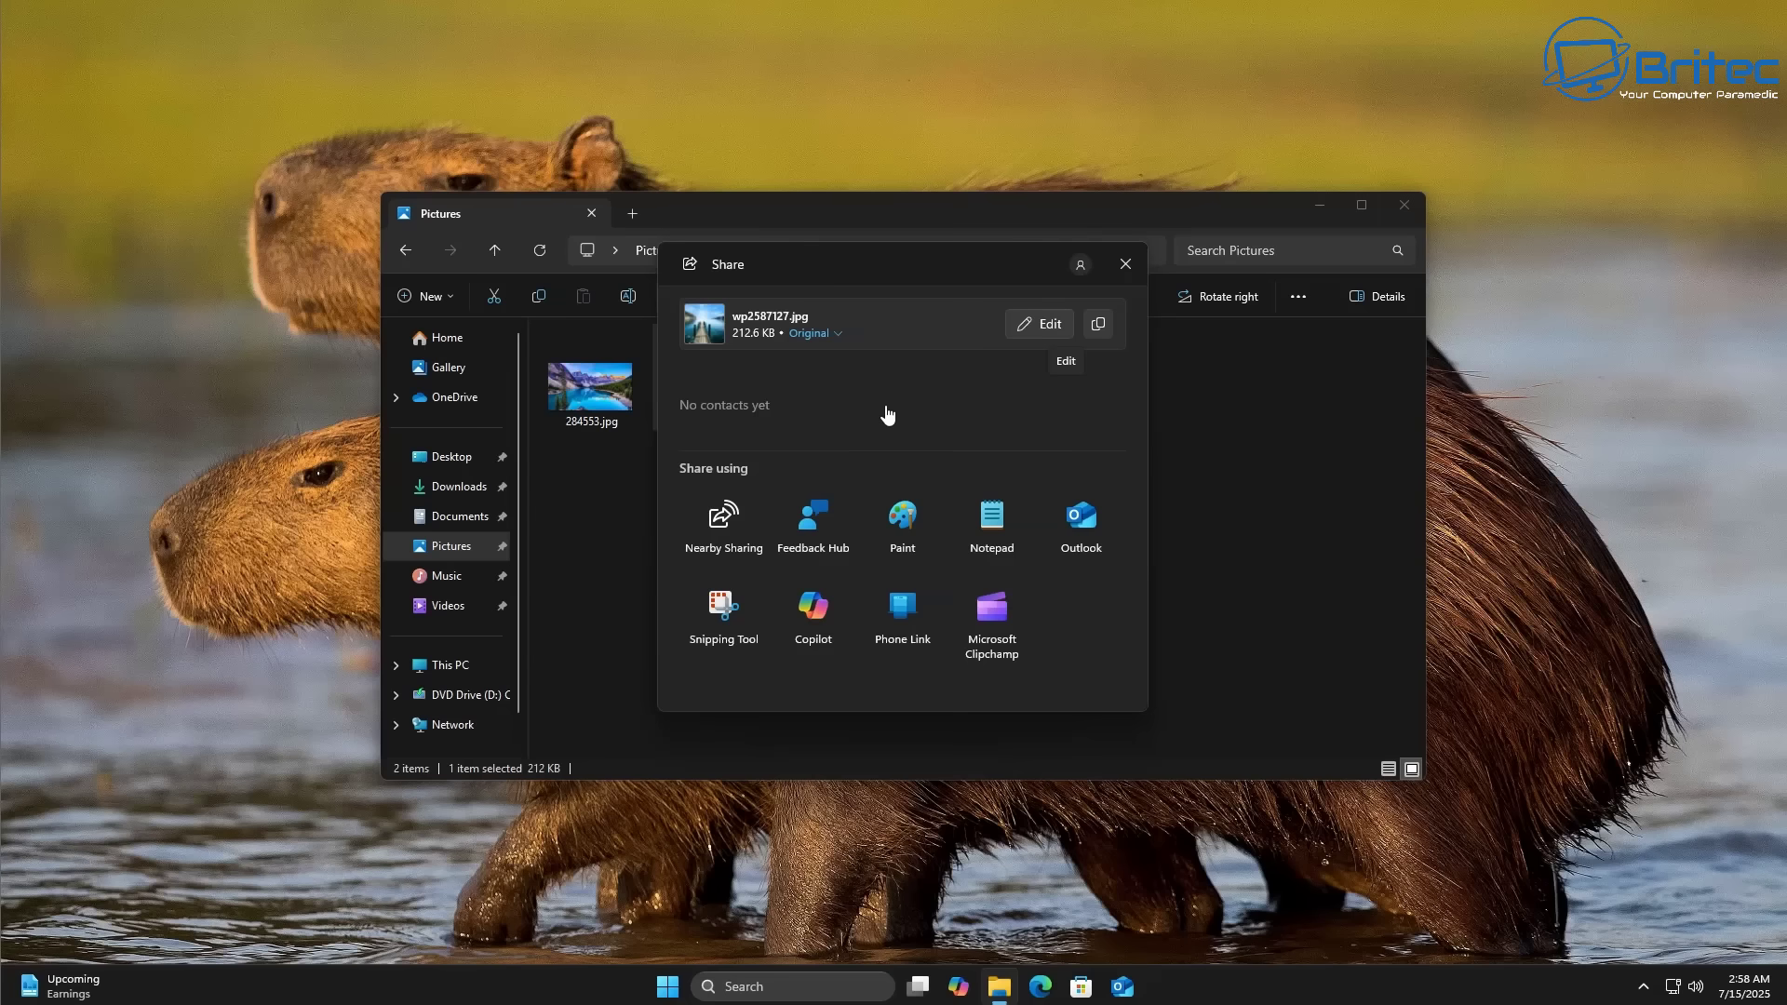
{"action": "left_click", "coordinate": [727, 522]}
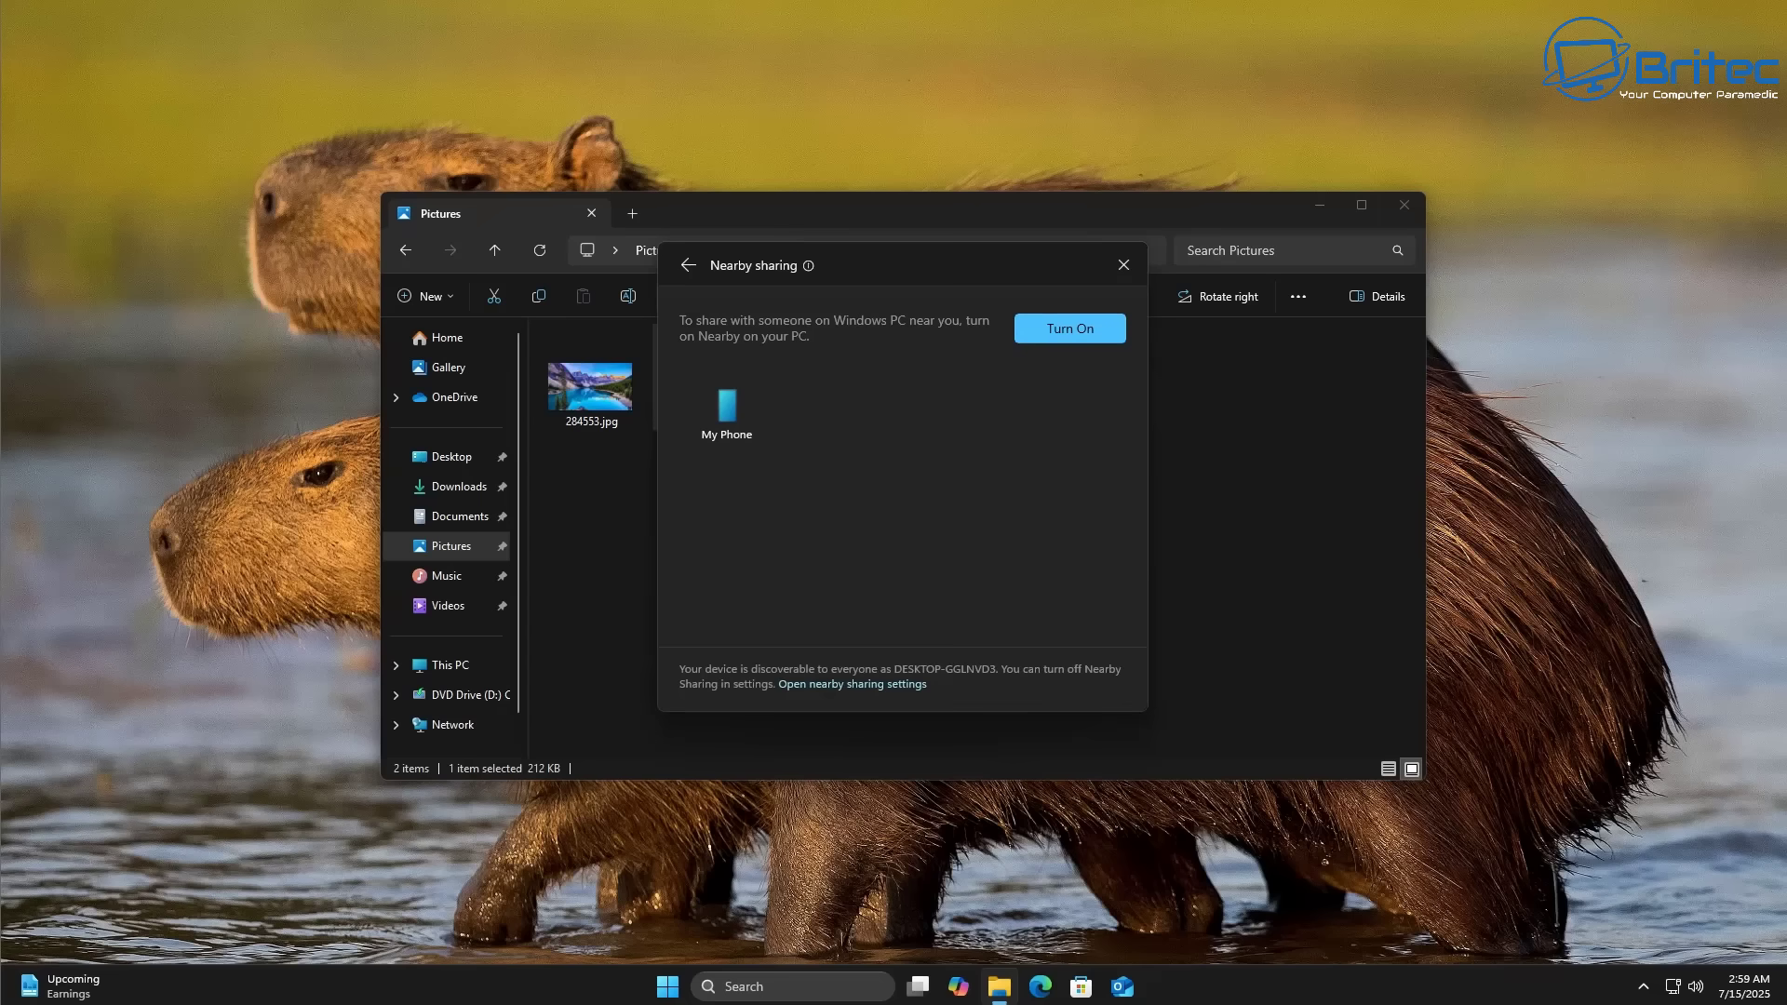
{"action": "key", "text": "Escape"}
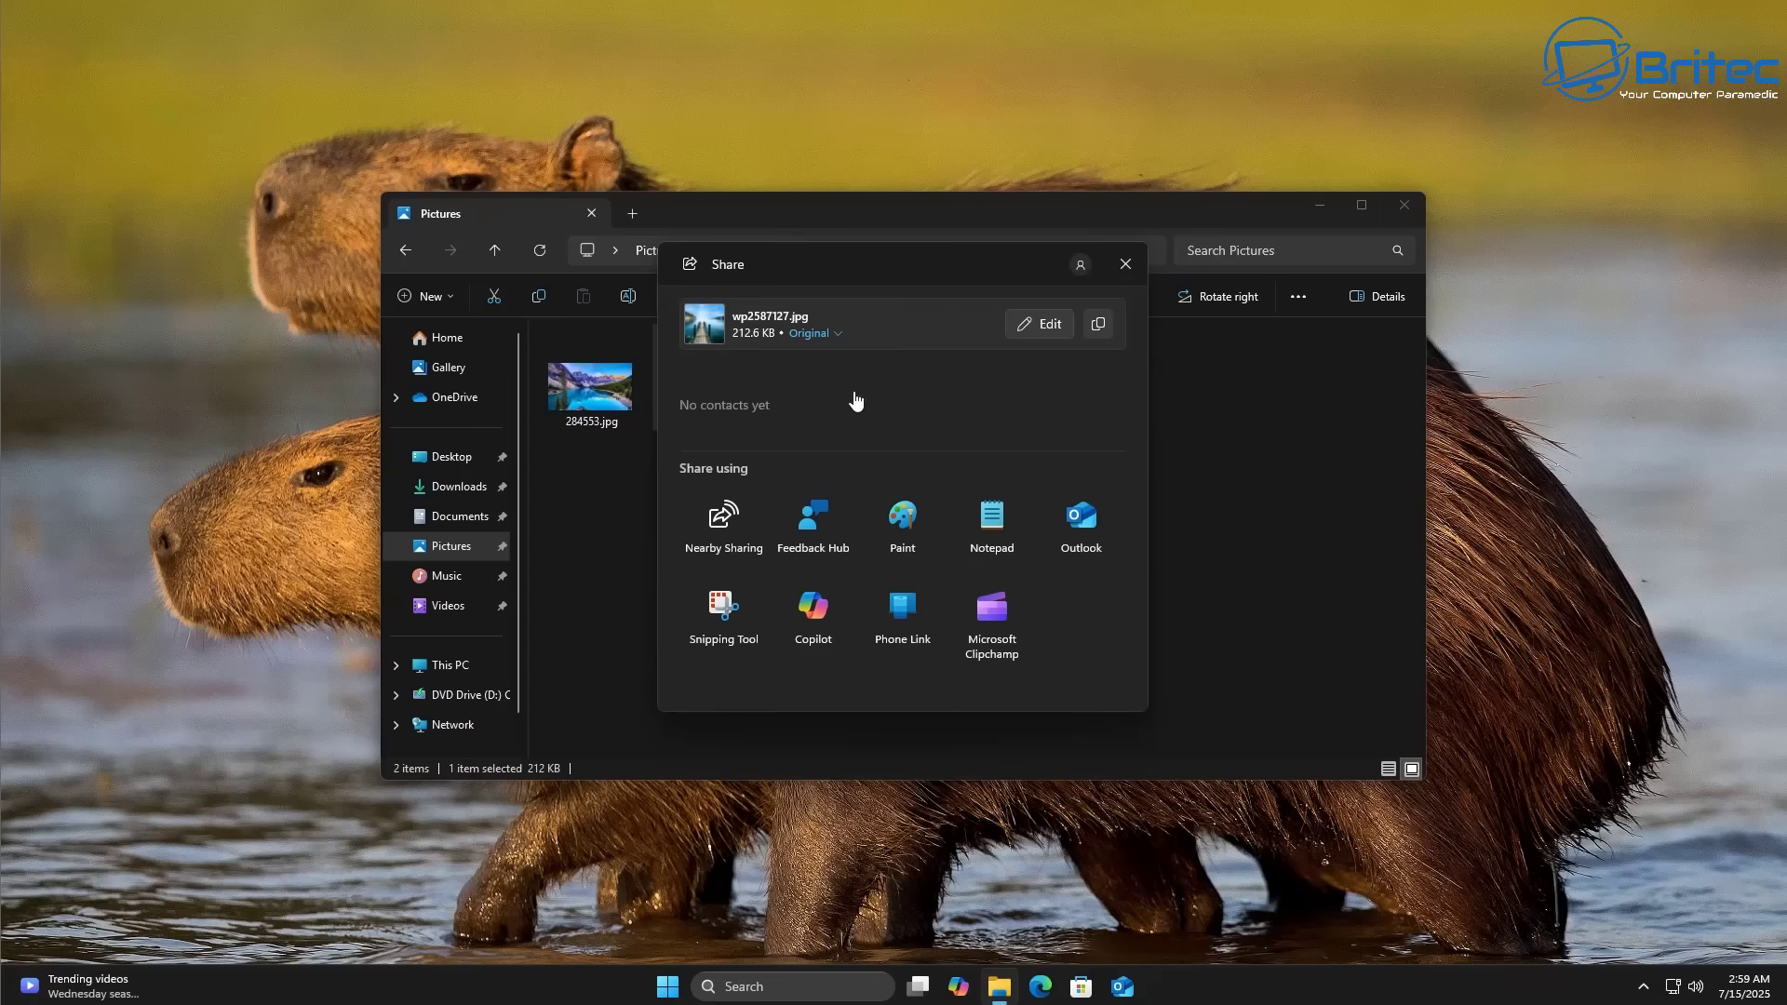
{"action": "left_click", "coordinate": [836, 337]}
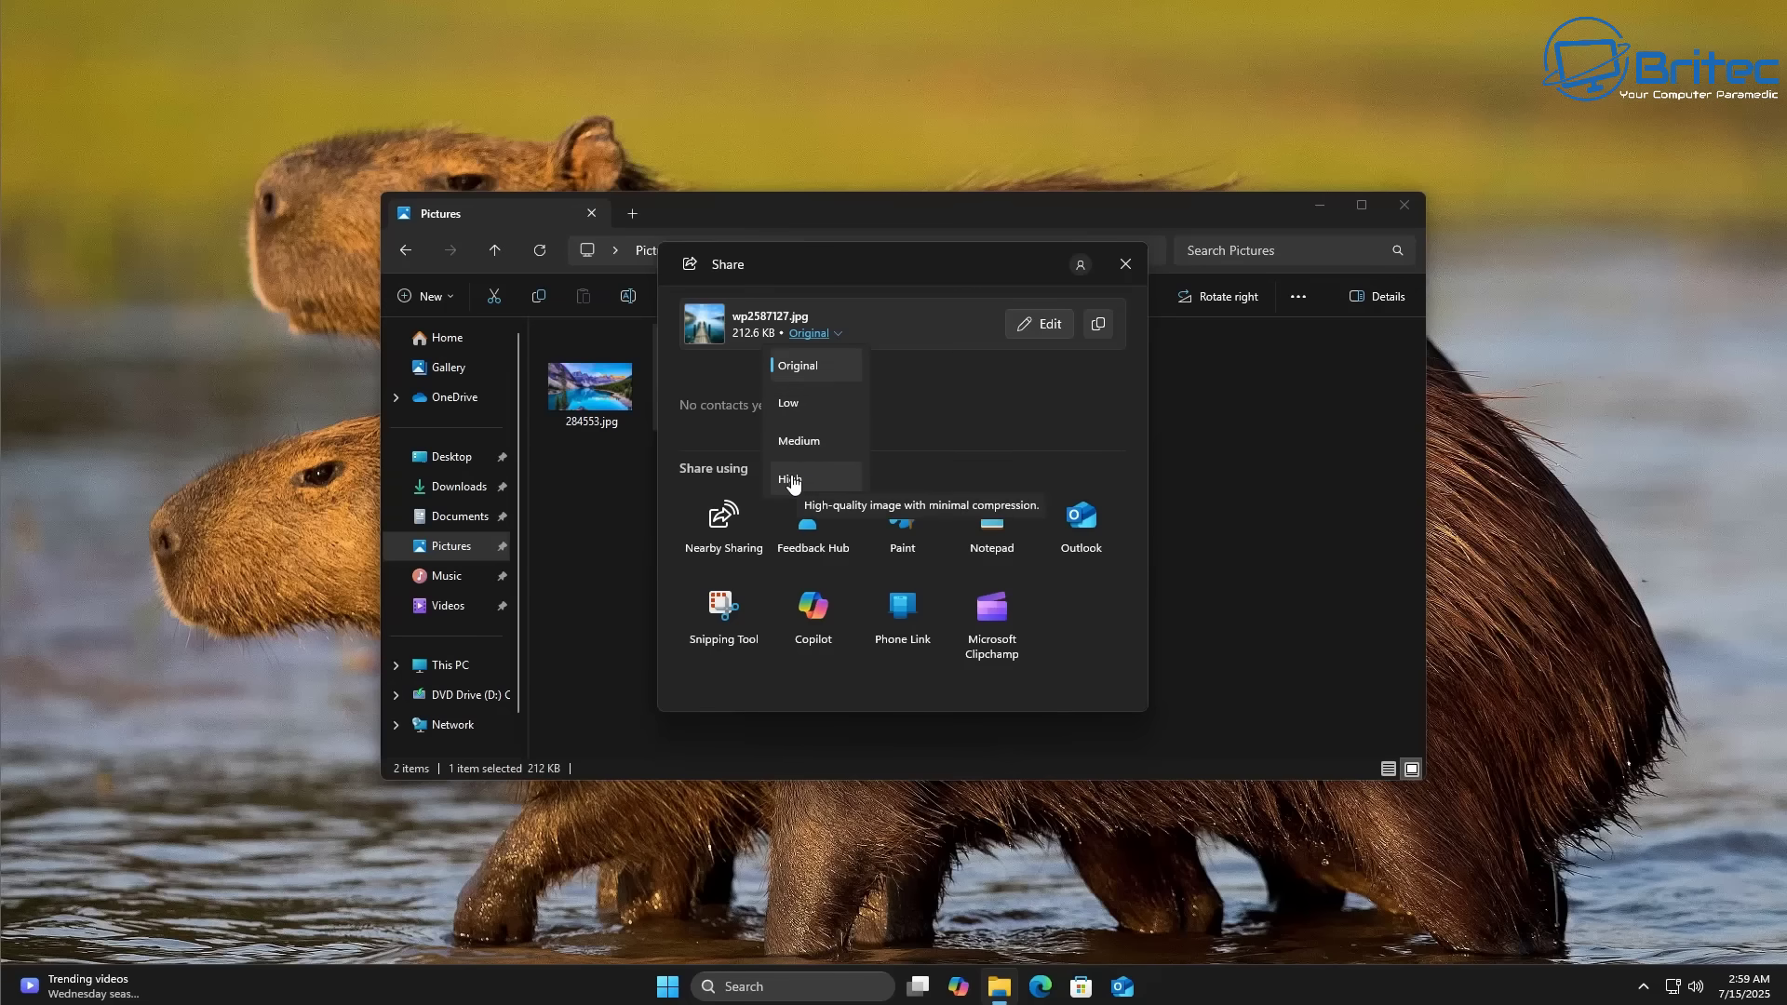
{"action": "left_click", "coordinate": [898, 333]}
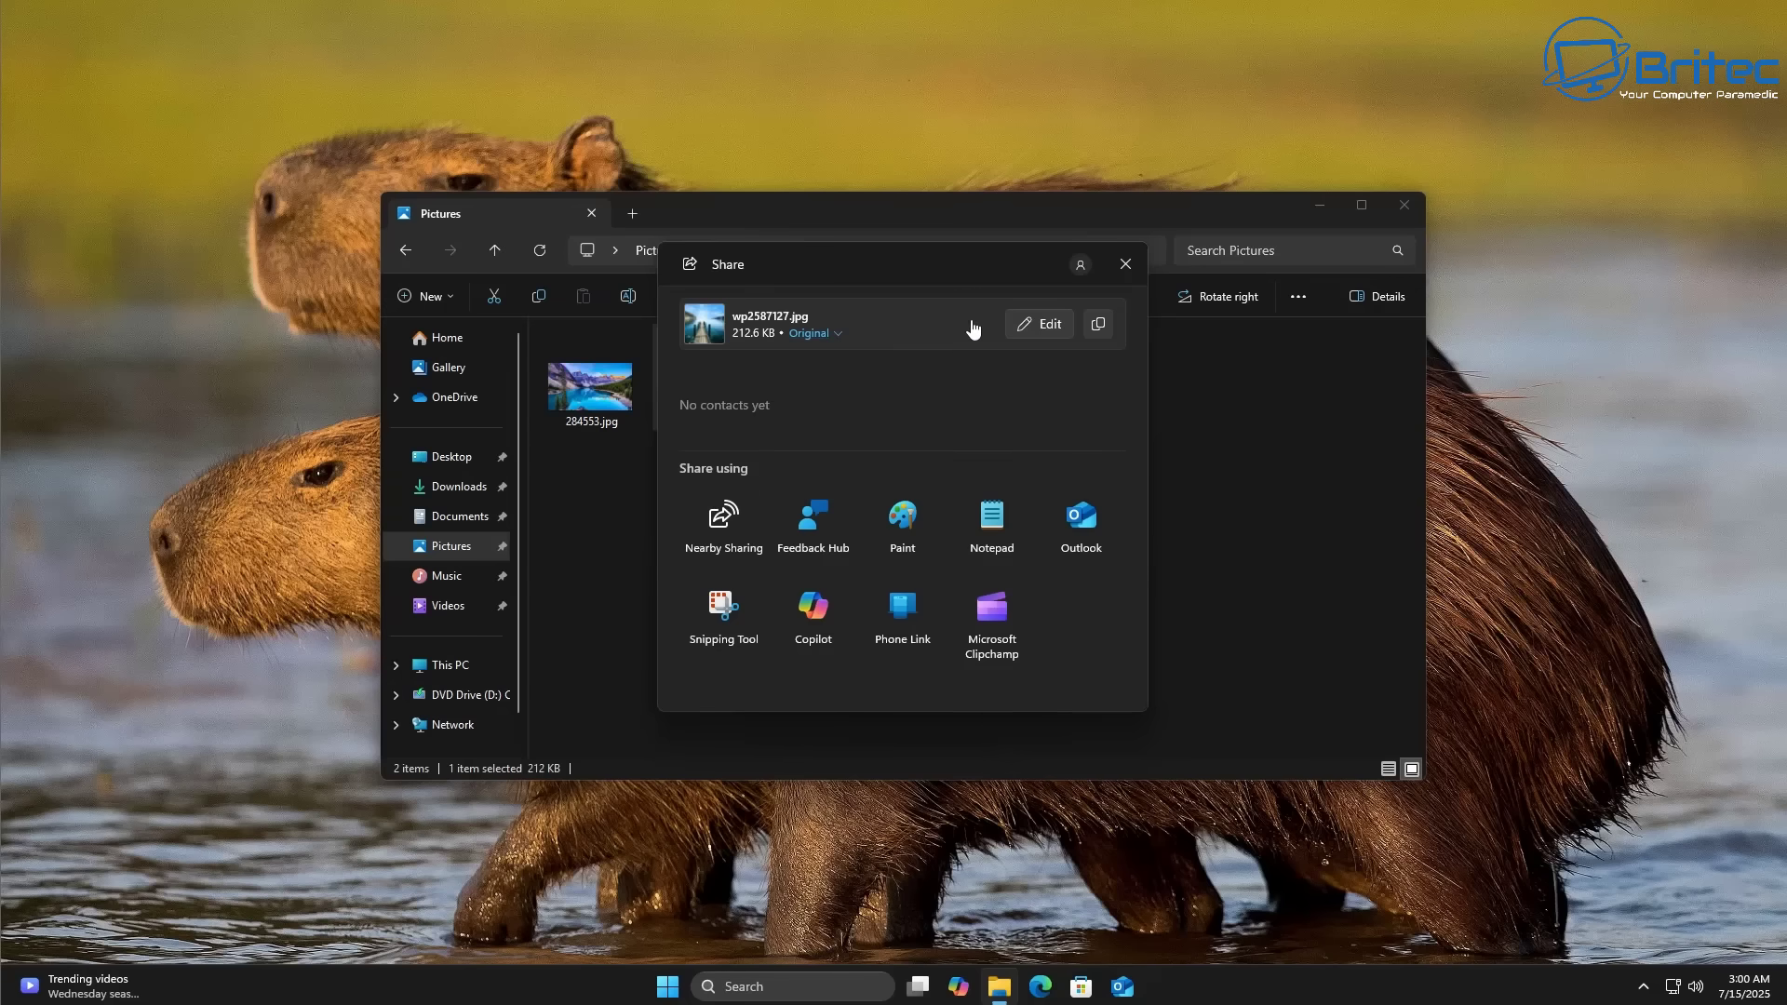
{"action": "left_click", "coordinate": [1126, 265]}
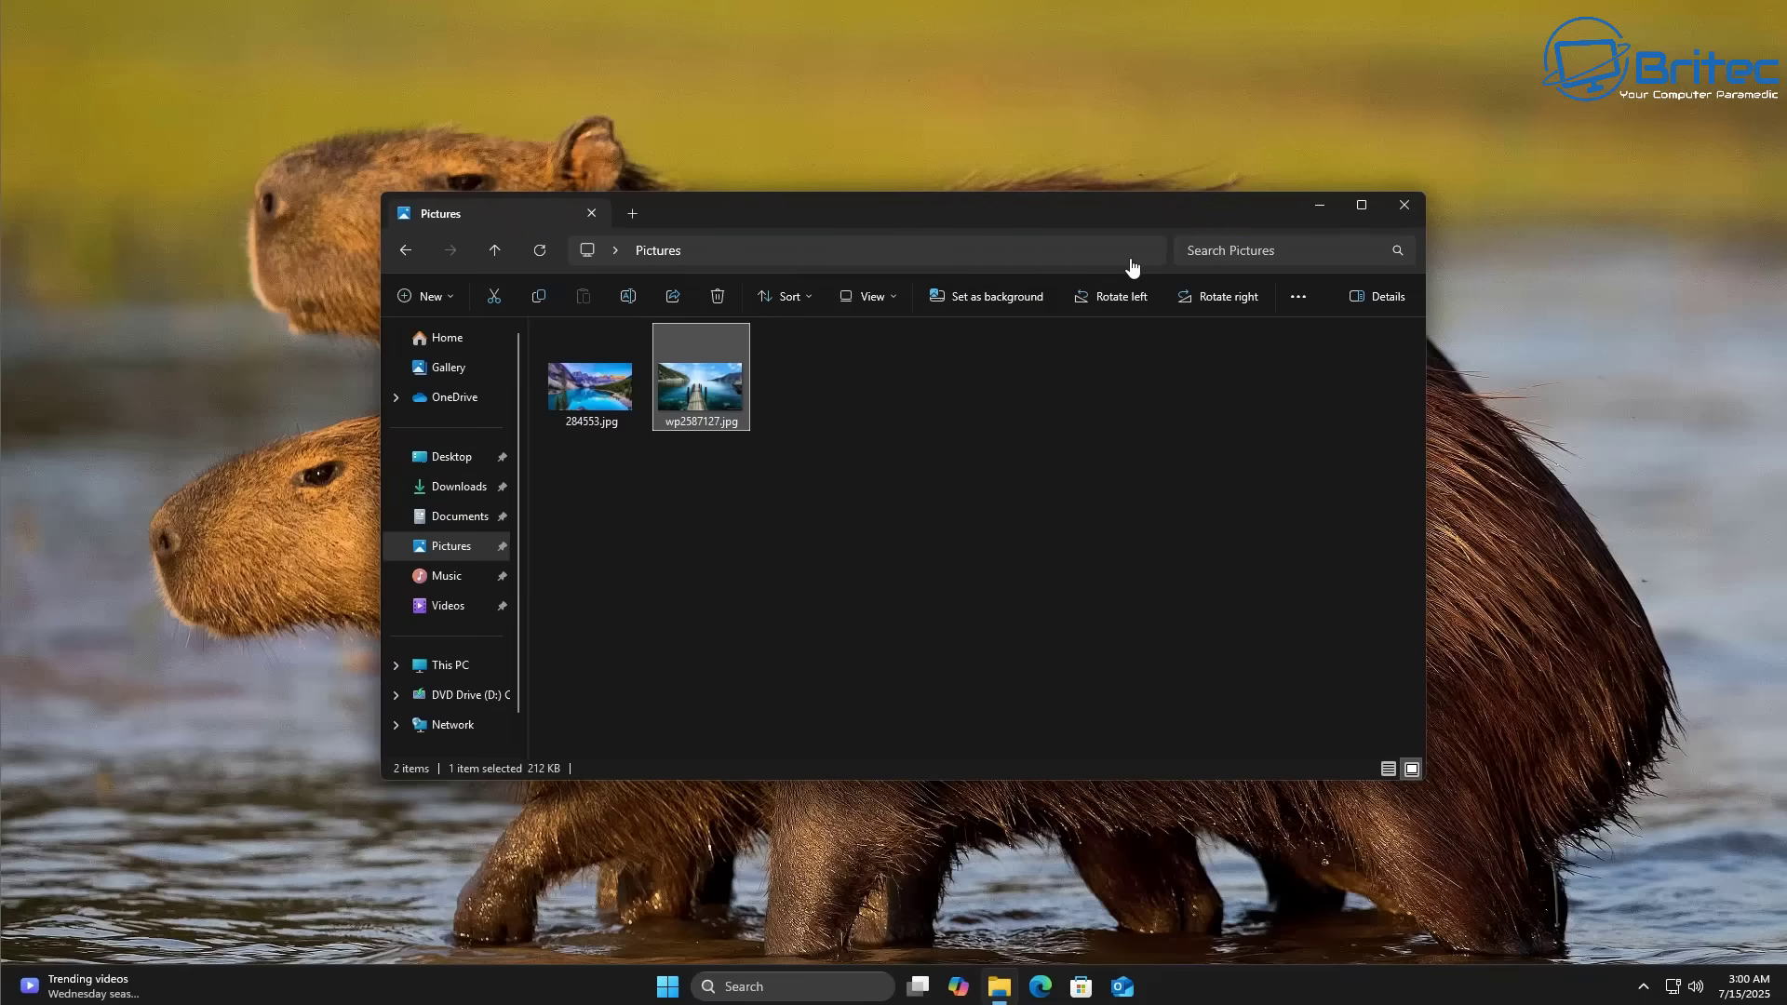
Close File Explorer and scroll through the Narrator settings, with Narrator off and Microsoft David voice
{"action": "left_click", "coordinate": [1405, 219]}
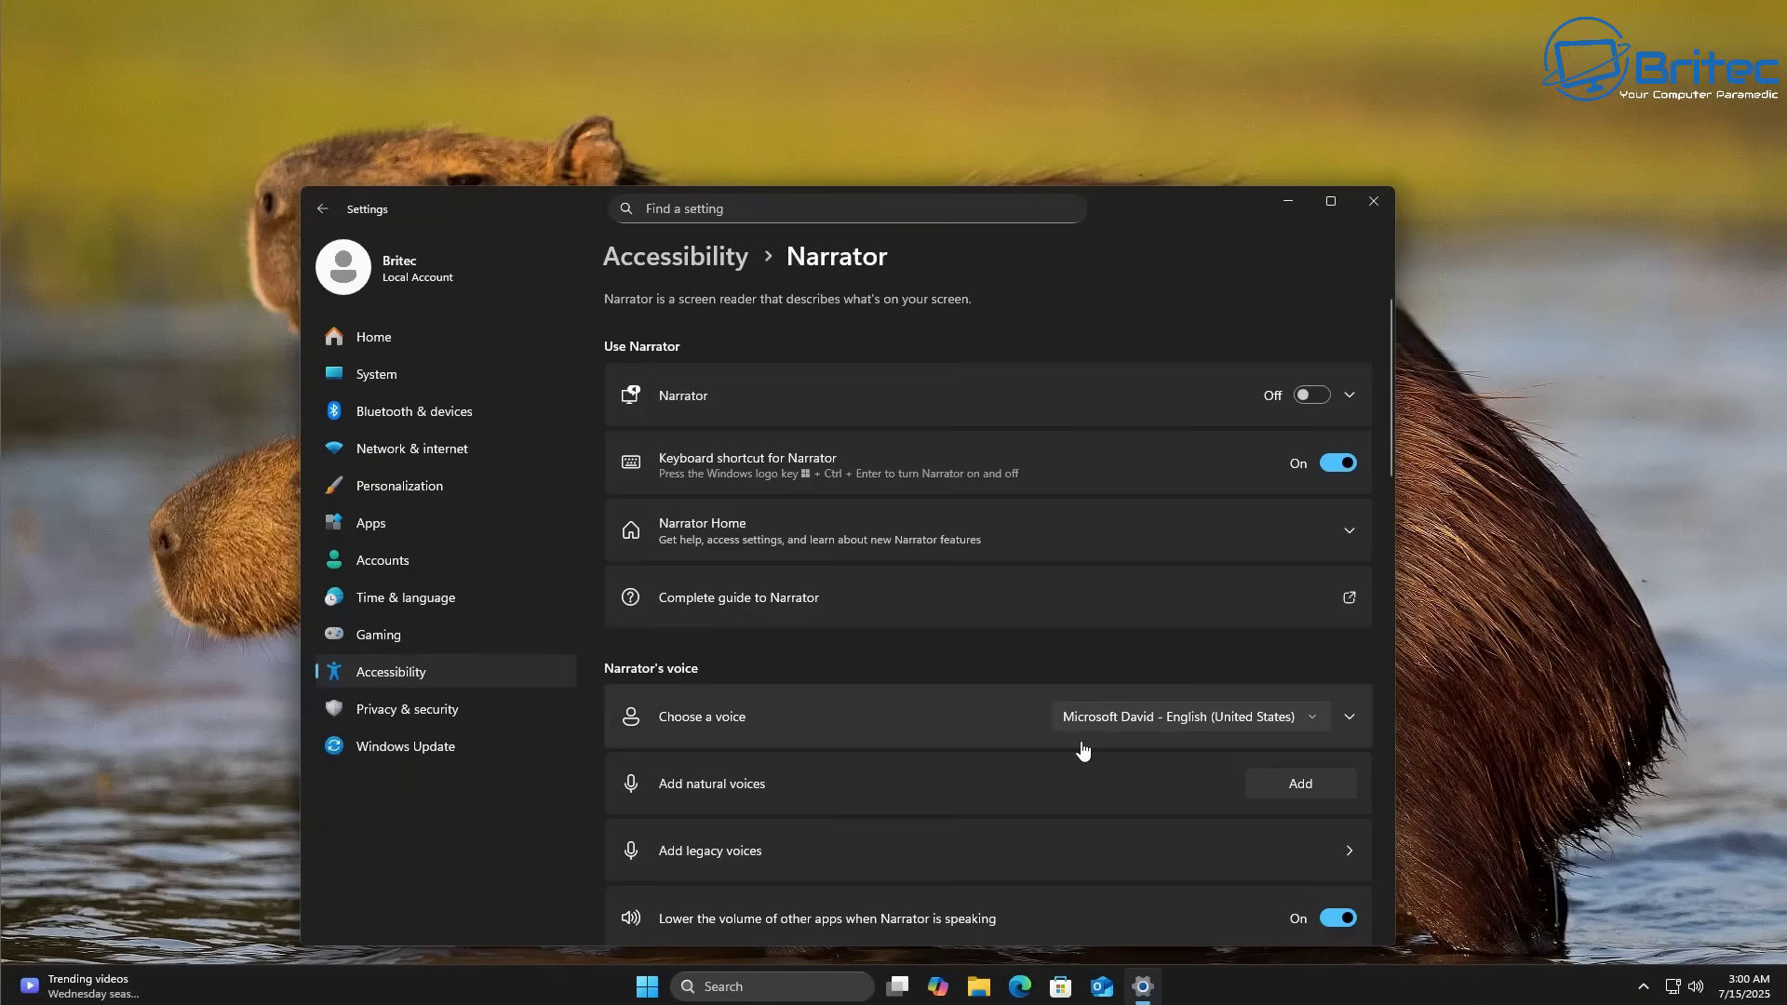
{"action": "scroll", "coordinate": [1077, 746], "scroll_direction": "down", "scroll_amount": 2}
{"action": "scroll", "coordinate": [1079, 759], "scroll_direction": "down", "scroll_amount": 1}
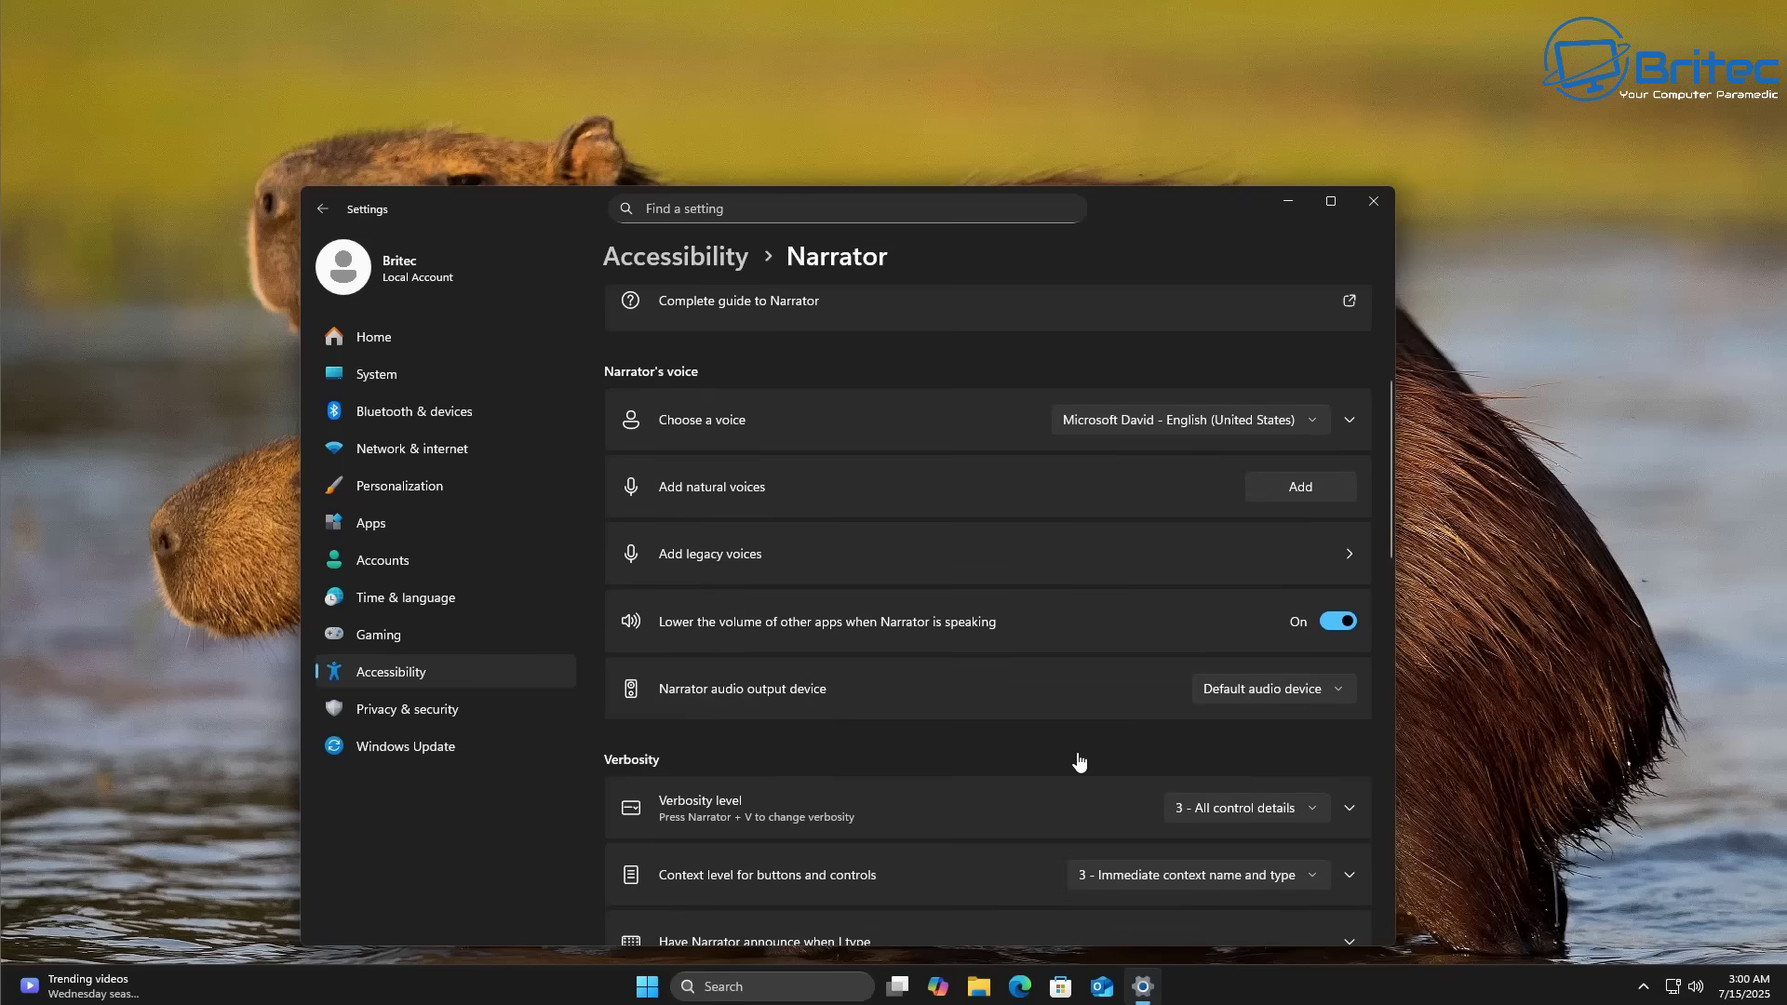
{"action": "scroll", "coordinate": [1080, 762], "scroll_direction": "down", "scroll_amount": 4}
{"action": "scroll", "coordinate": [1080, 763], "scroll_direction": "down", "scroll_amount": 2}
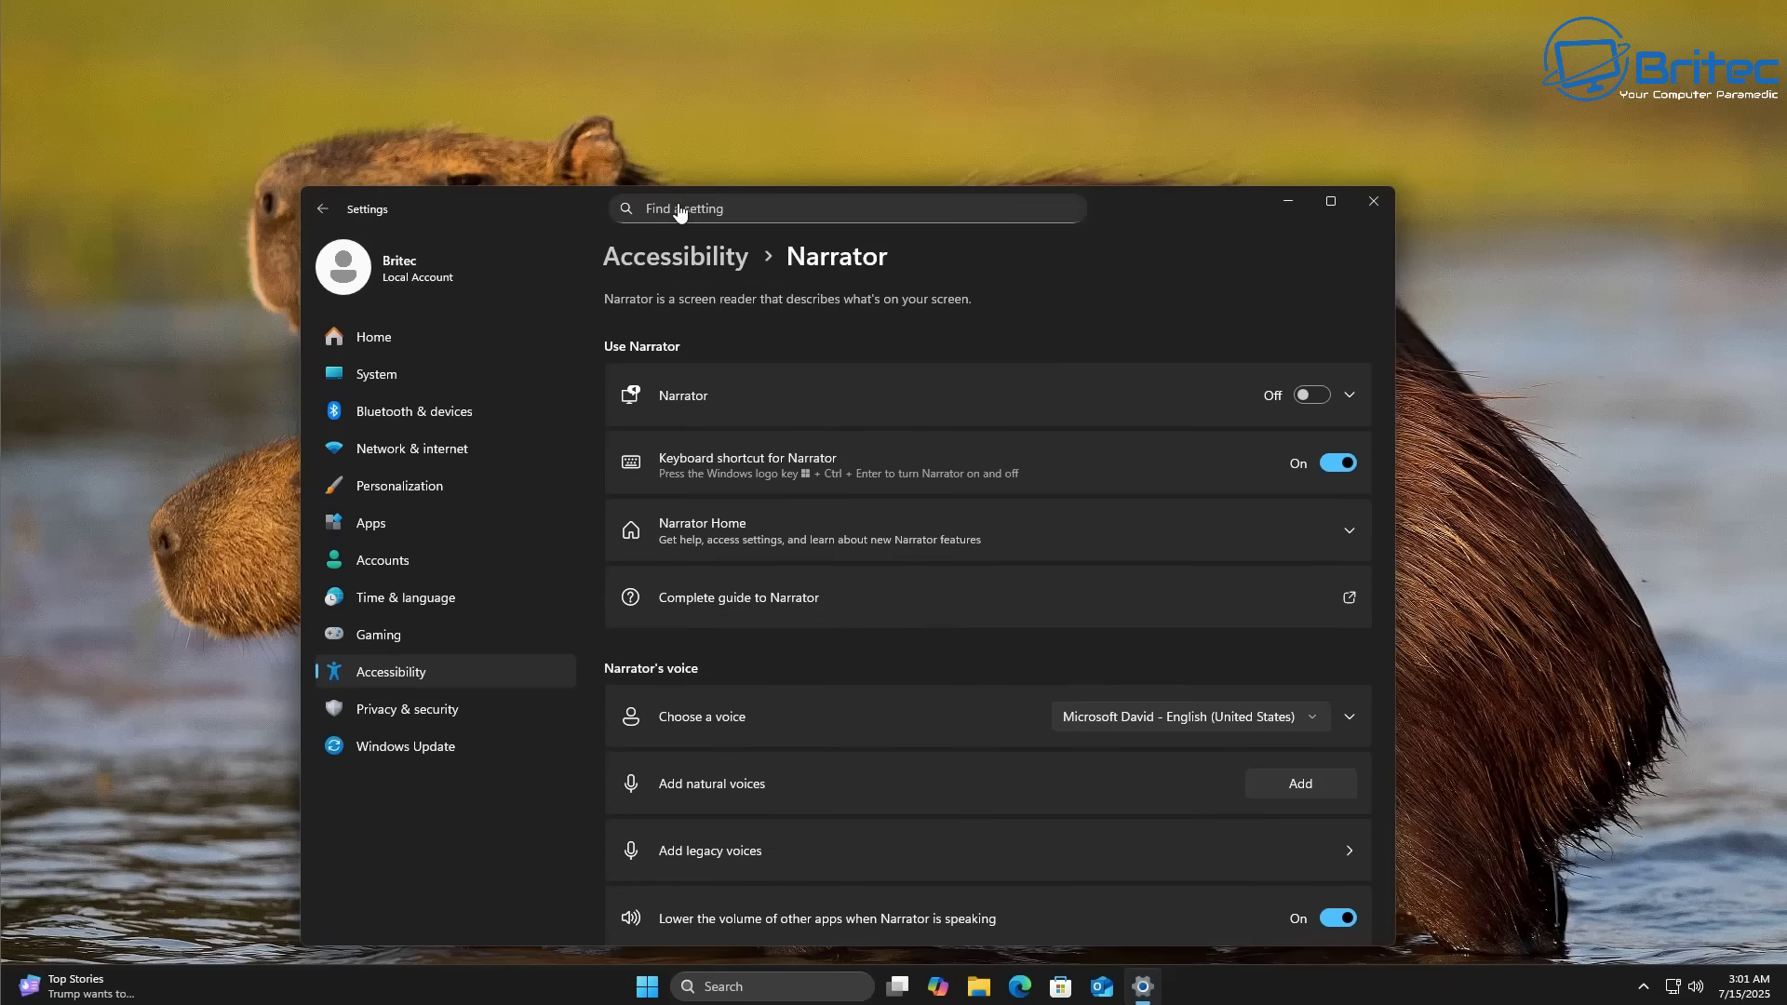
Search Settings for 'voice', open the Voice access page, then close Settings
{"action": "left_click", "coordinate": [680, 209]}
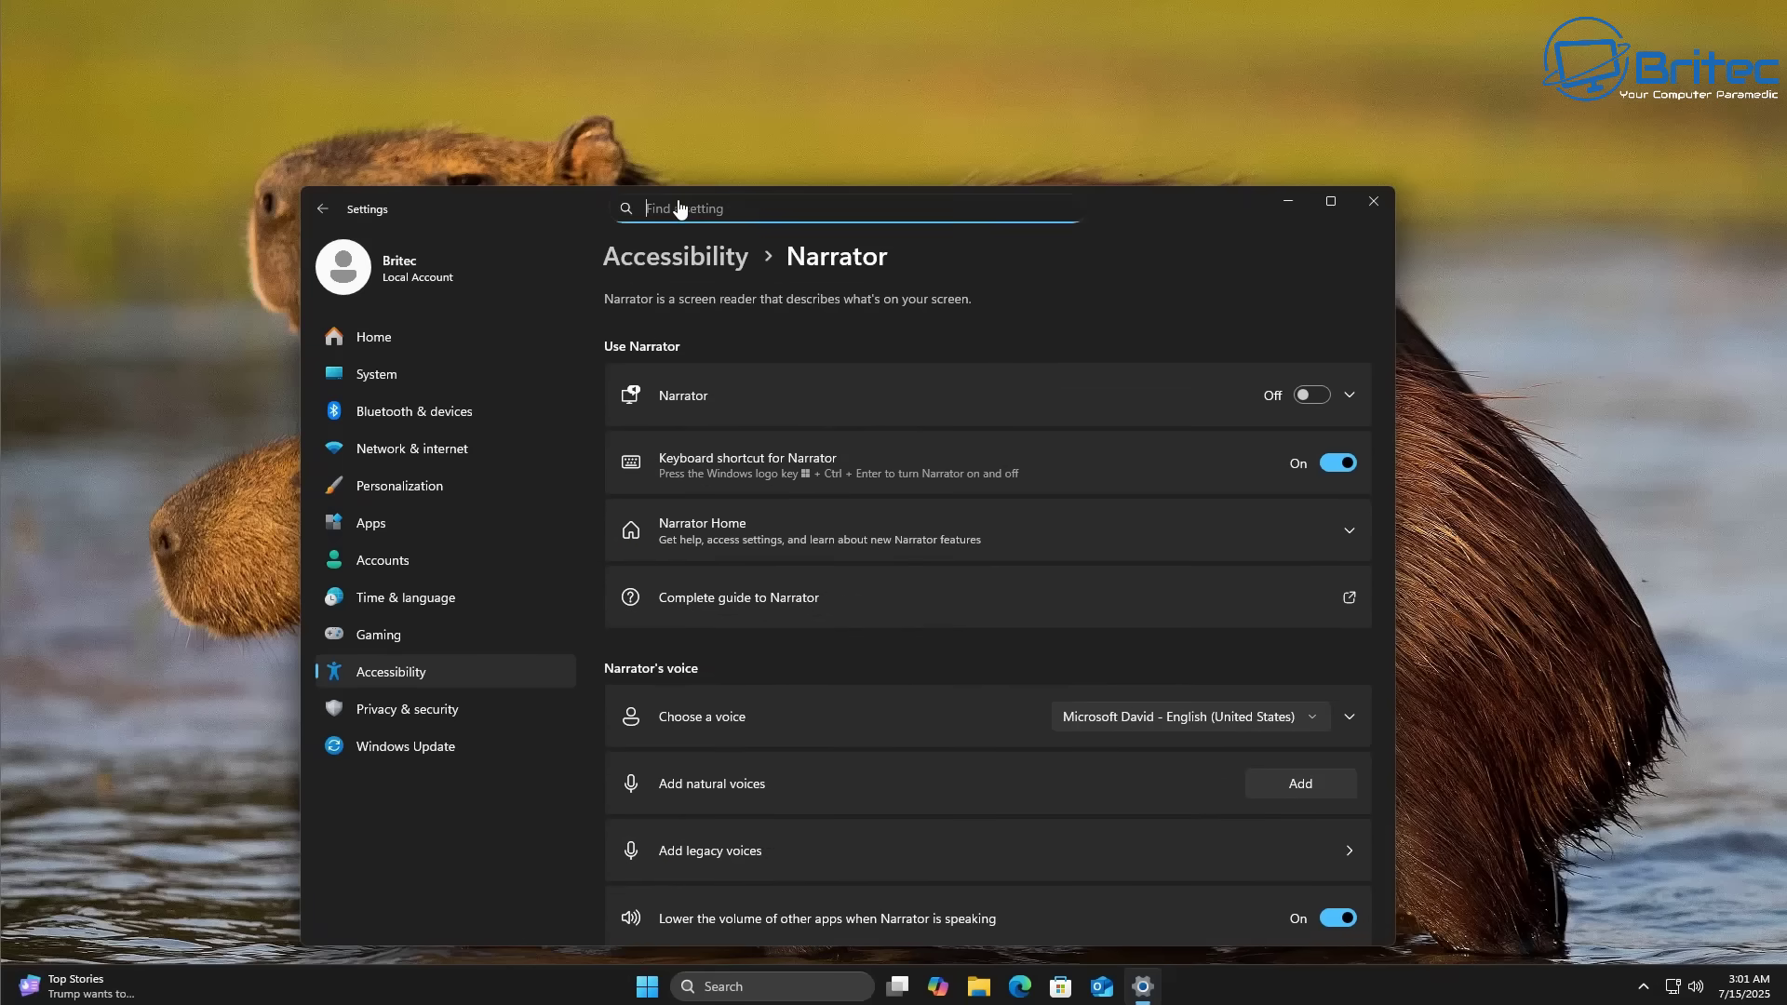
{"action": "type", "text": "voice"}
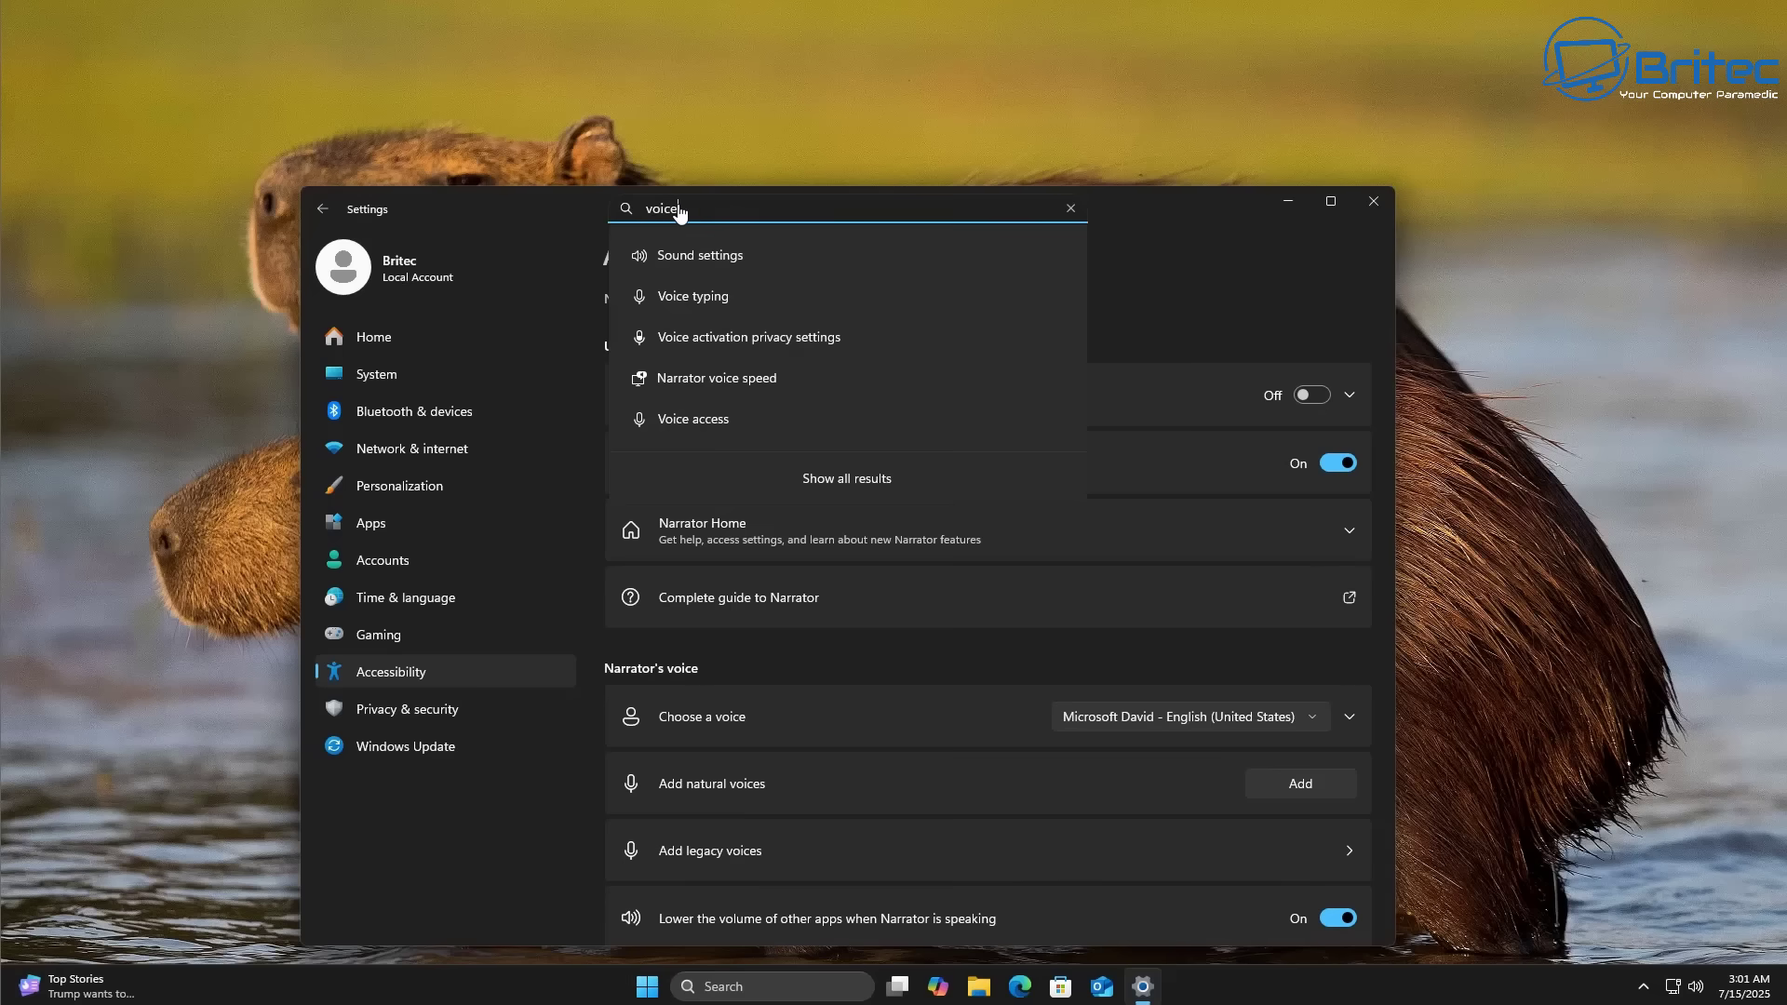
{"action": "left_click", "coordinate": [698, 421]}
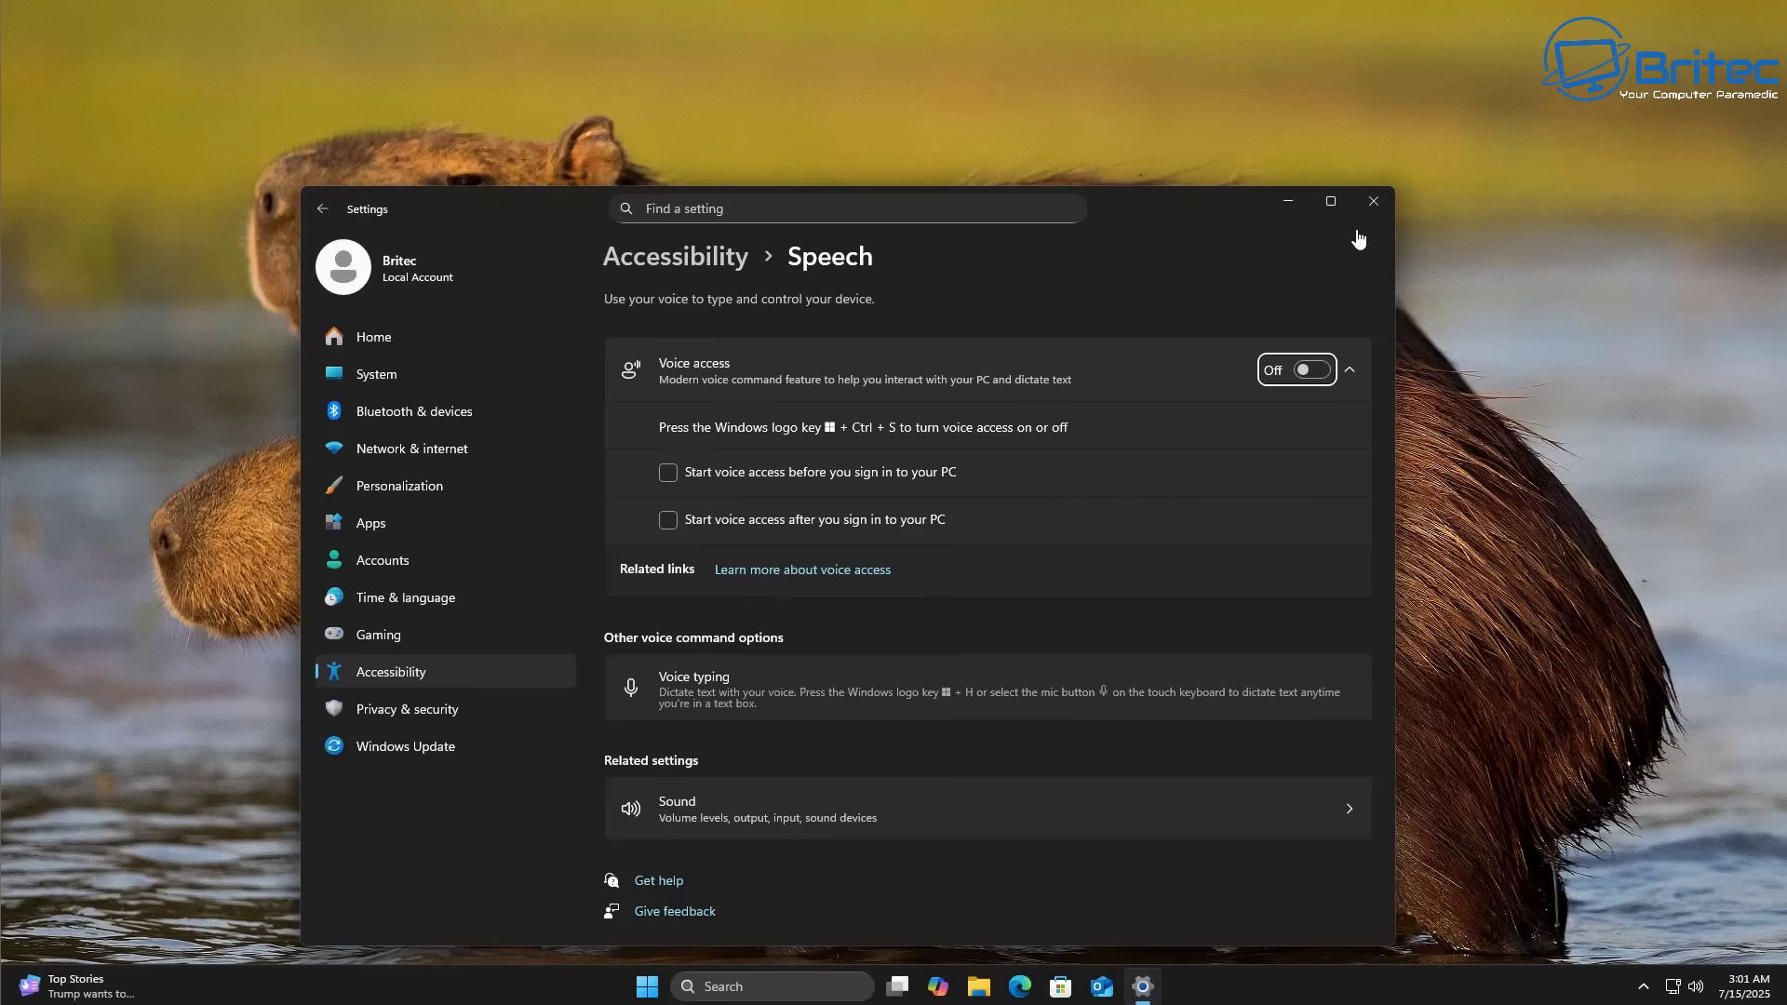
{"action": "left_click", "coordinate": [1374, 201]}
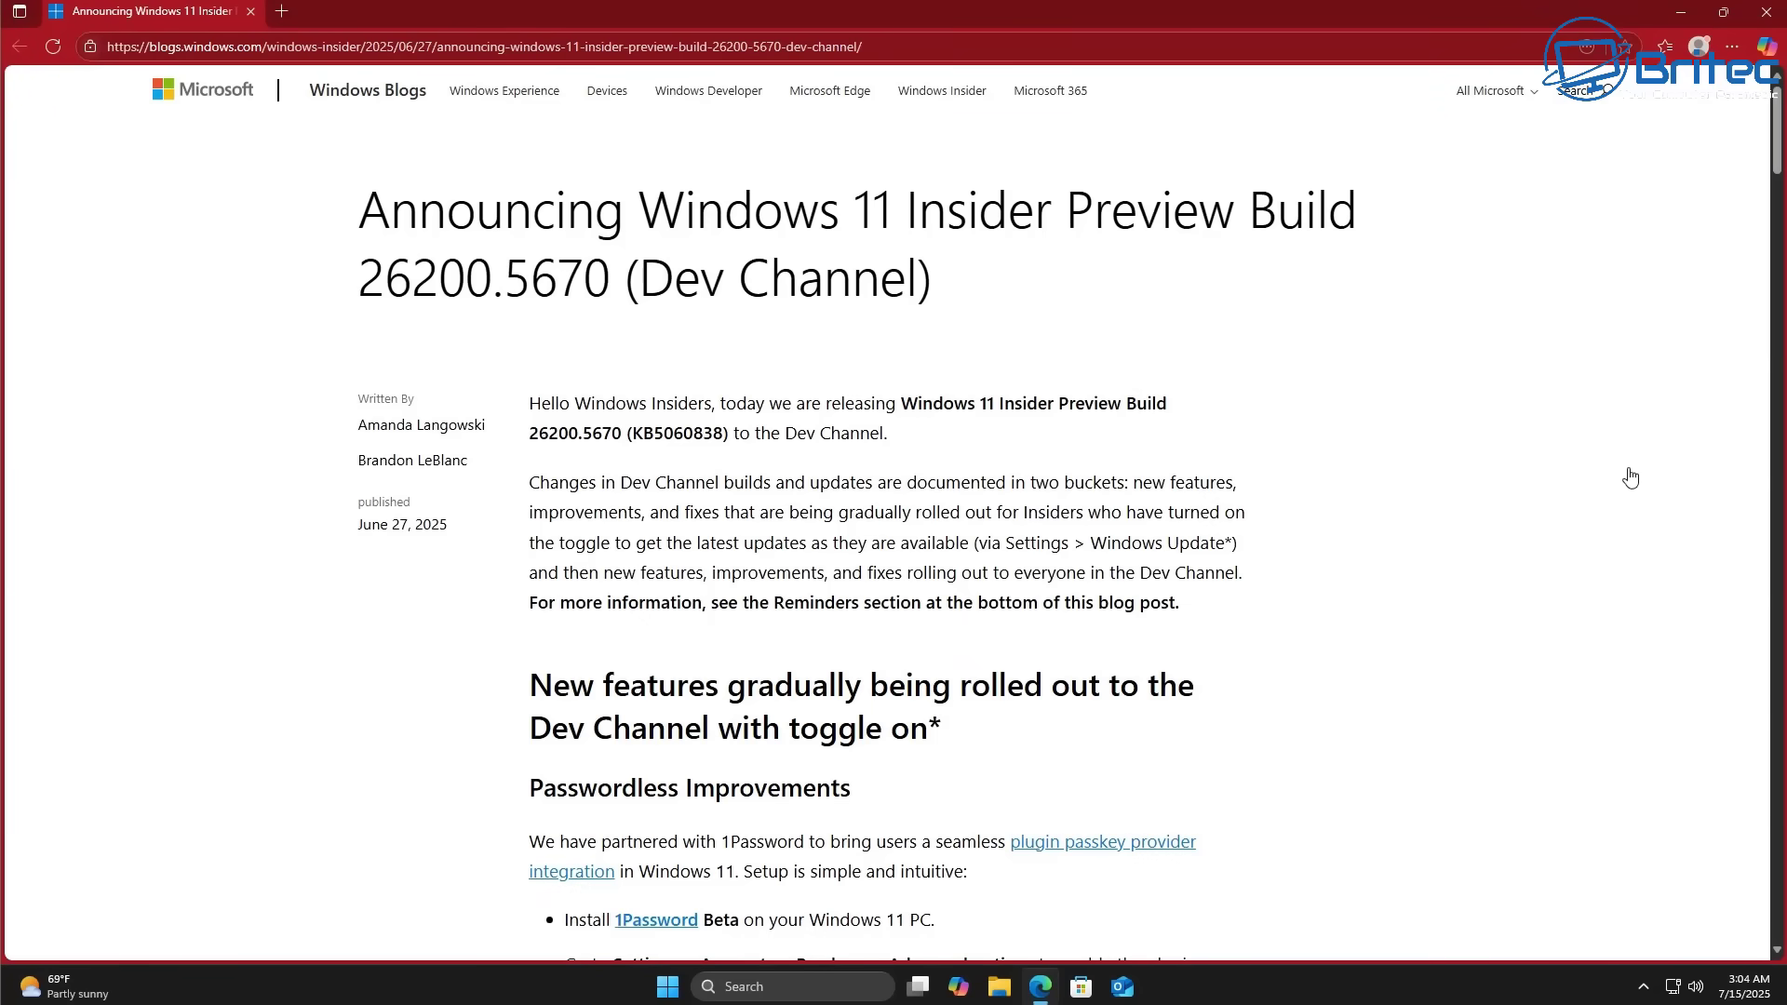
Scroll the Build 26200.5670 post down through the Fixes list to Known issues
{"action": "scroll", "coordinate": [1631, 484], "scroll_direction": "down", "scroll_amount": 2}
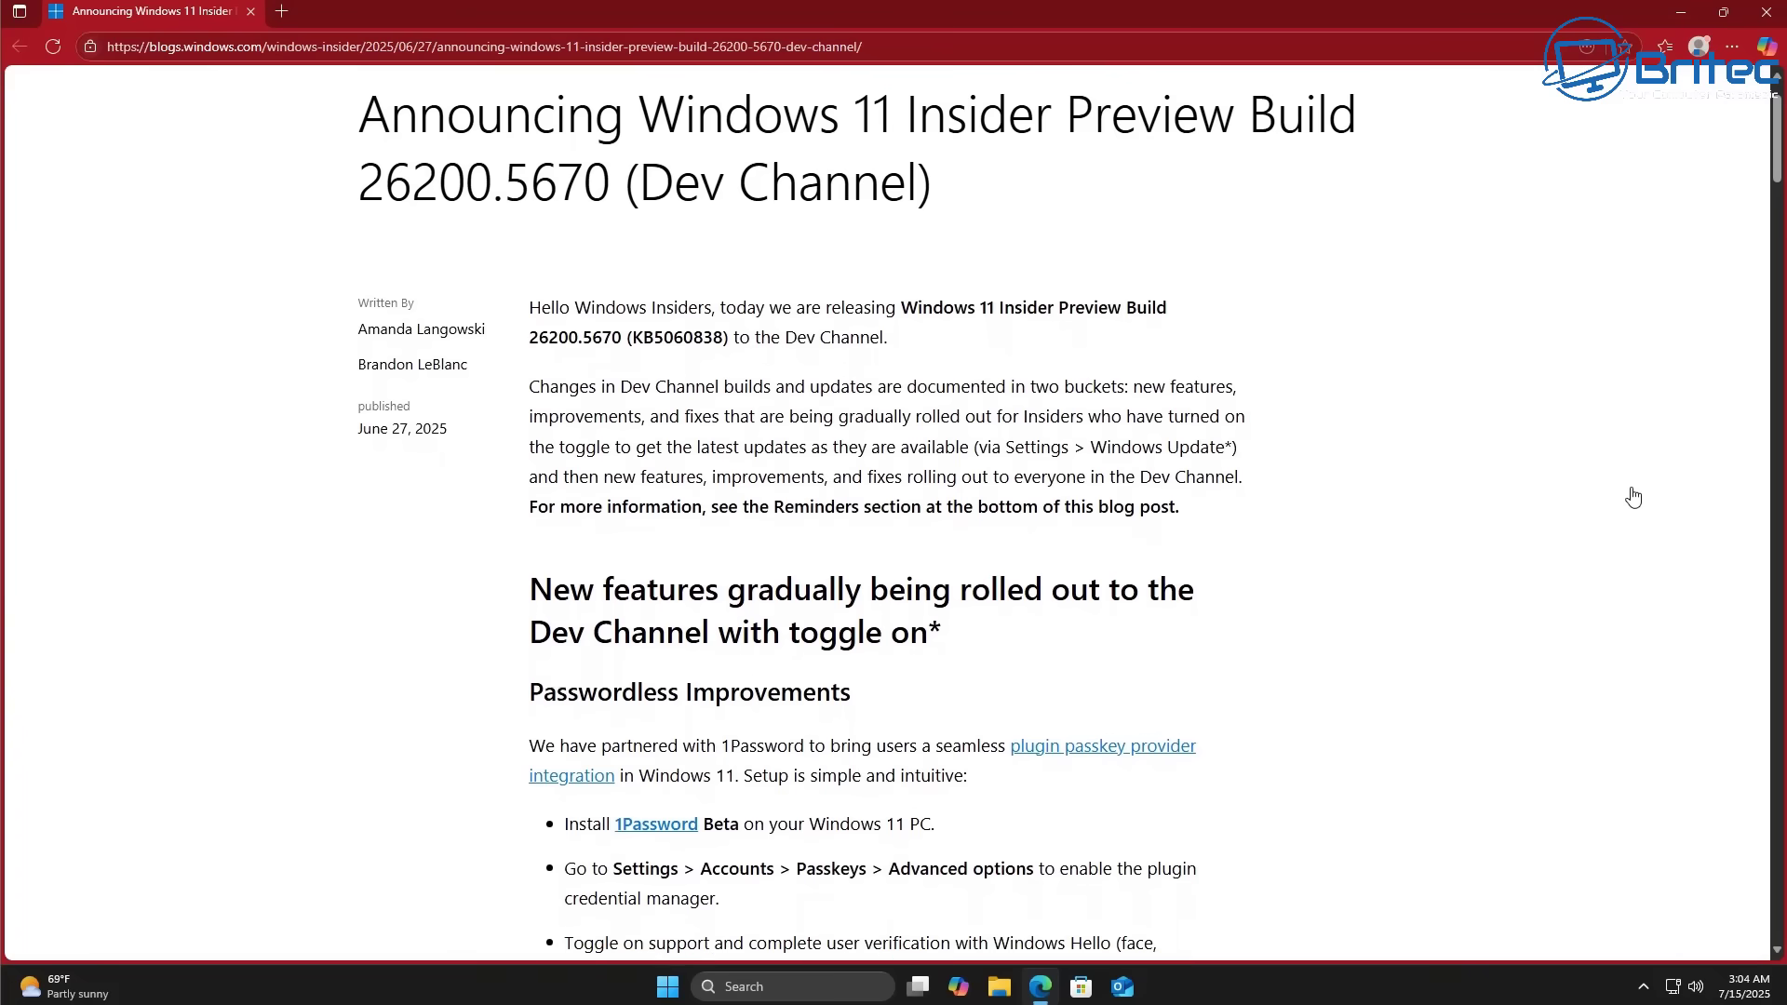
{"action": "scroll", "coordinate": [1633, 498], "scroll_direction": "down", "scroll_amount": 2}
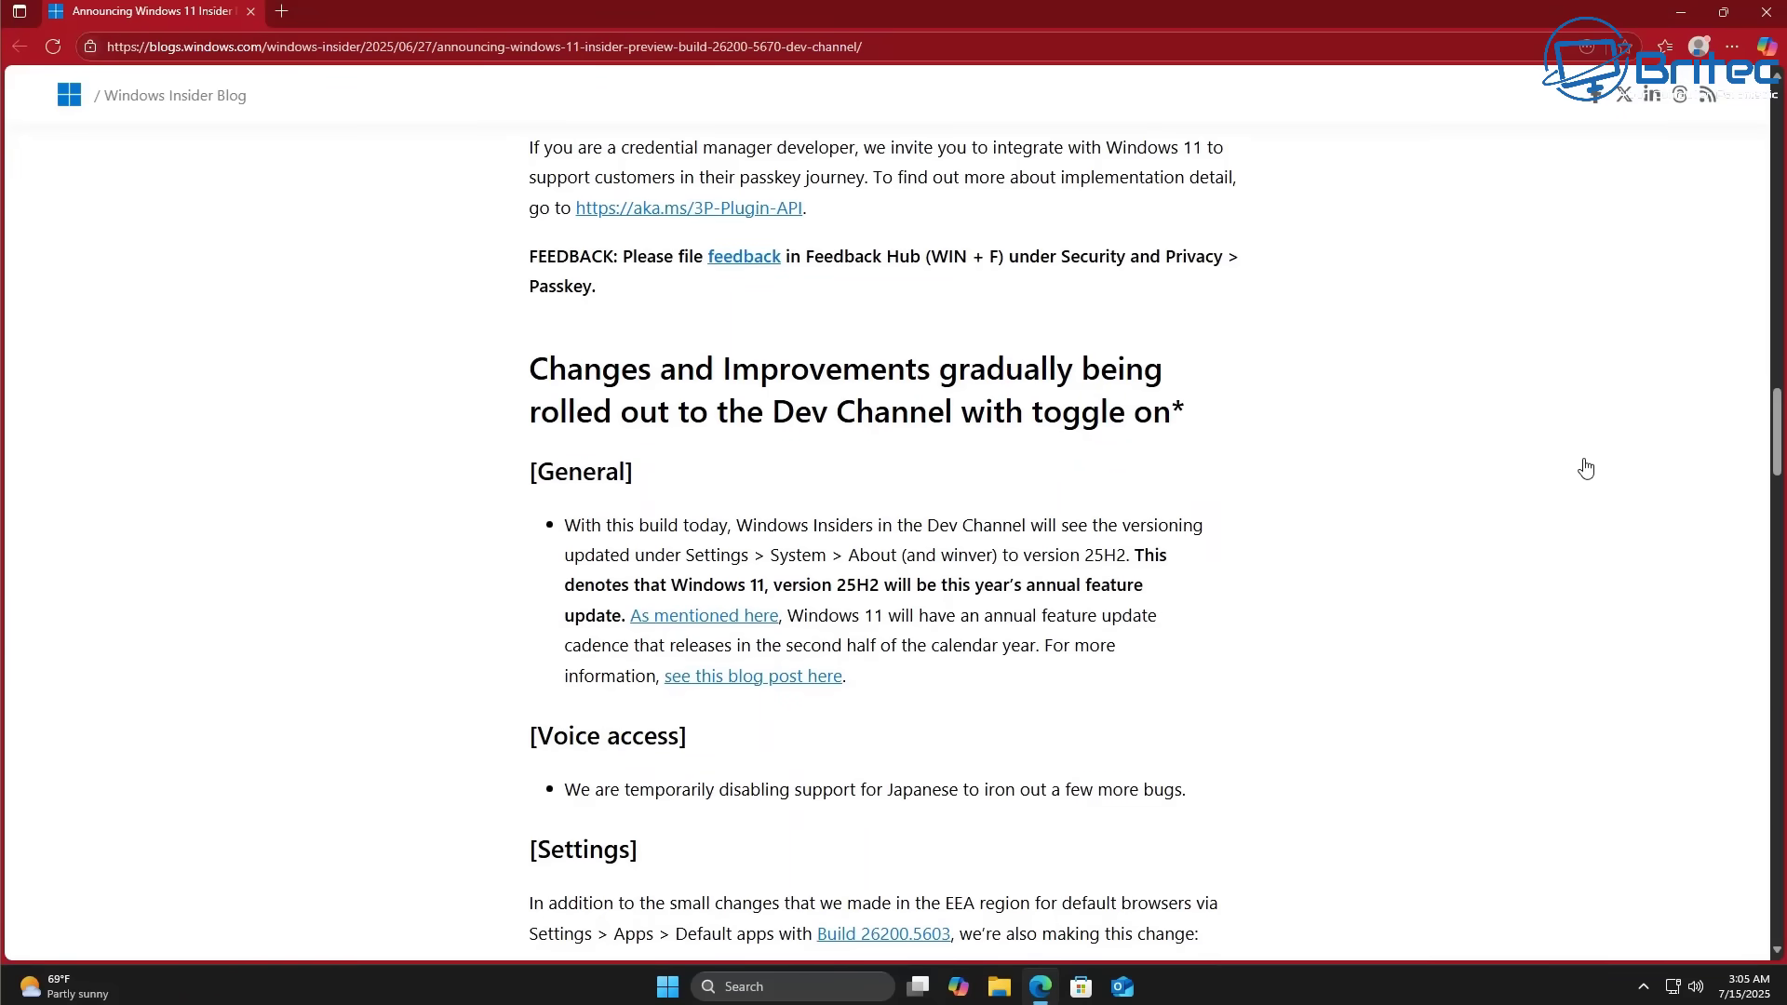
{"action": "scroll", "coordinate": [1585, 465], "scroll_direction": "down", "scroll_amount": 1}
{"action": "scroll", "coordinate": [1589, 478], "scroll_direction": "down", "scroll_amount": 1}
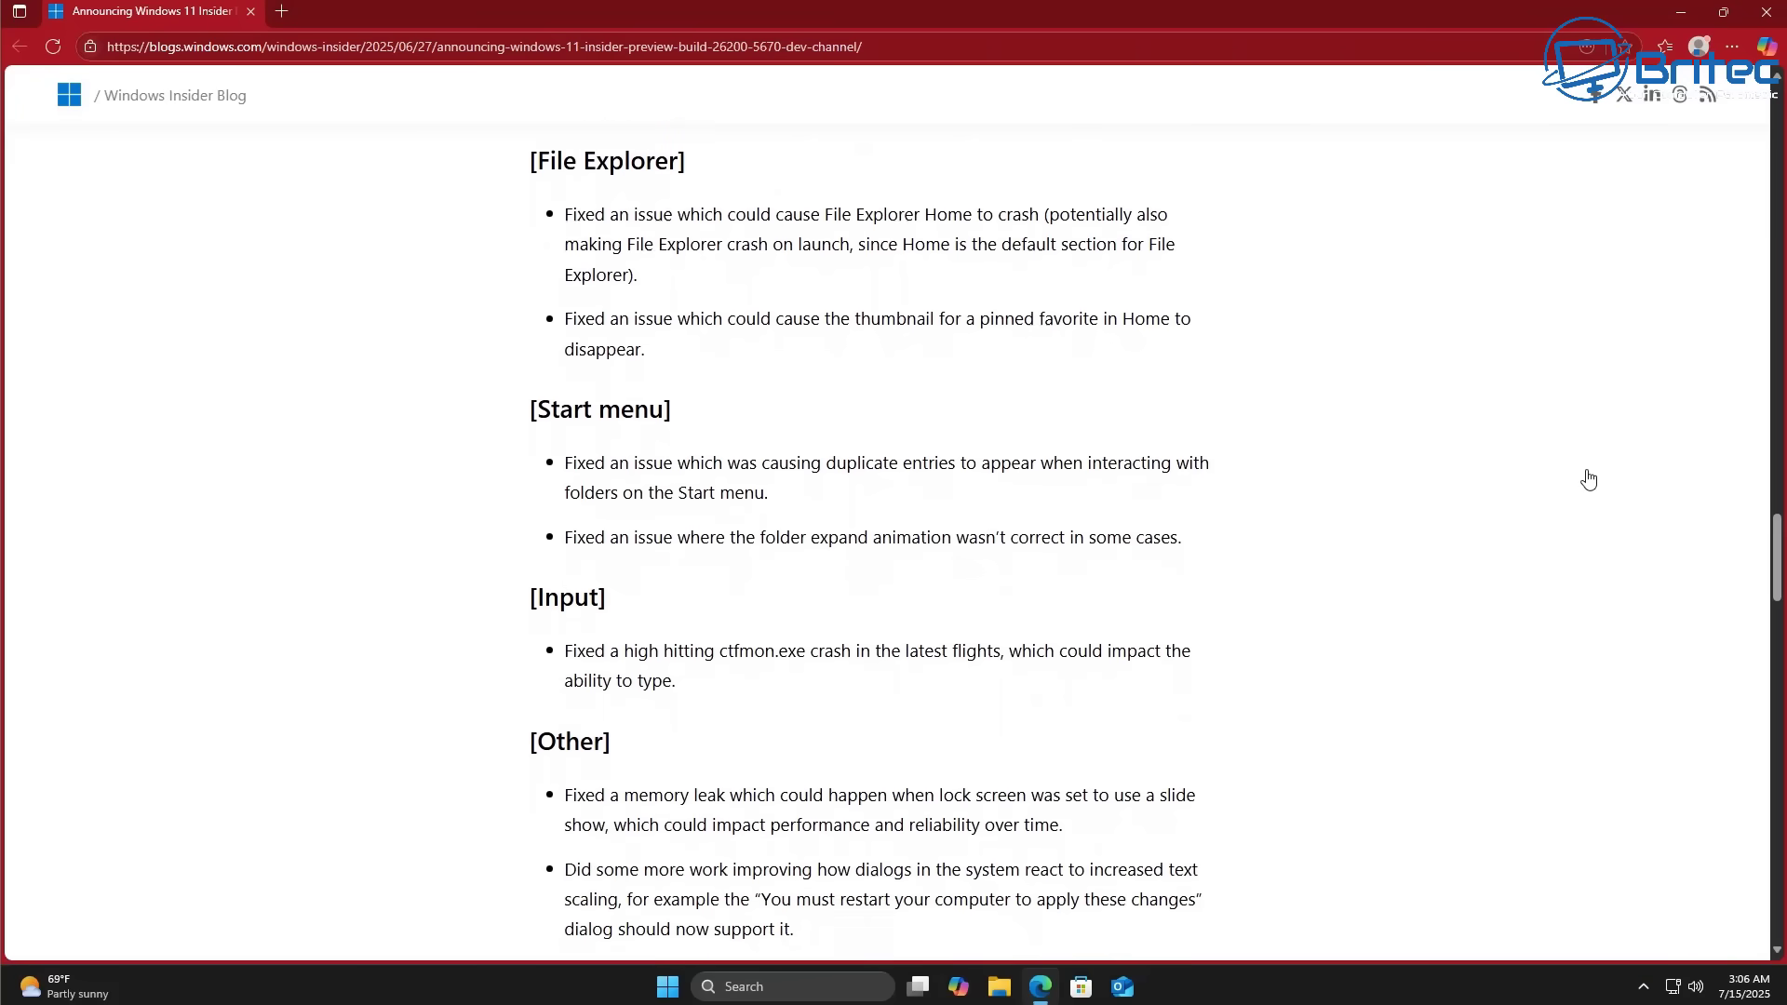
{"action": "scroll", "coordinate": [1589, 480], "scroll_direction": "down", "scroll_amount": 2}
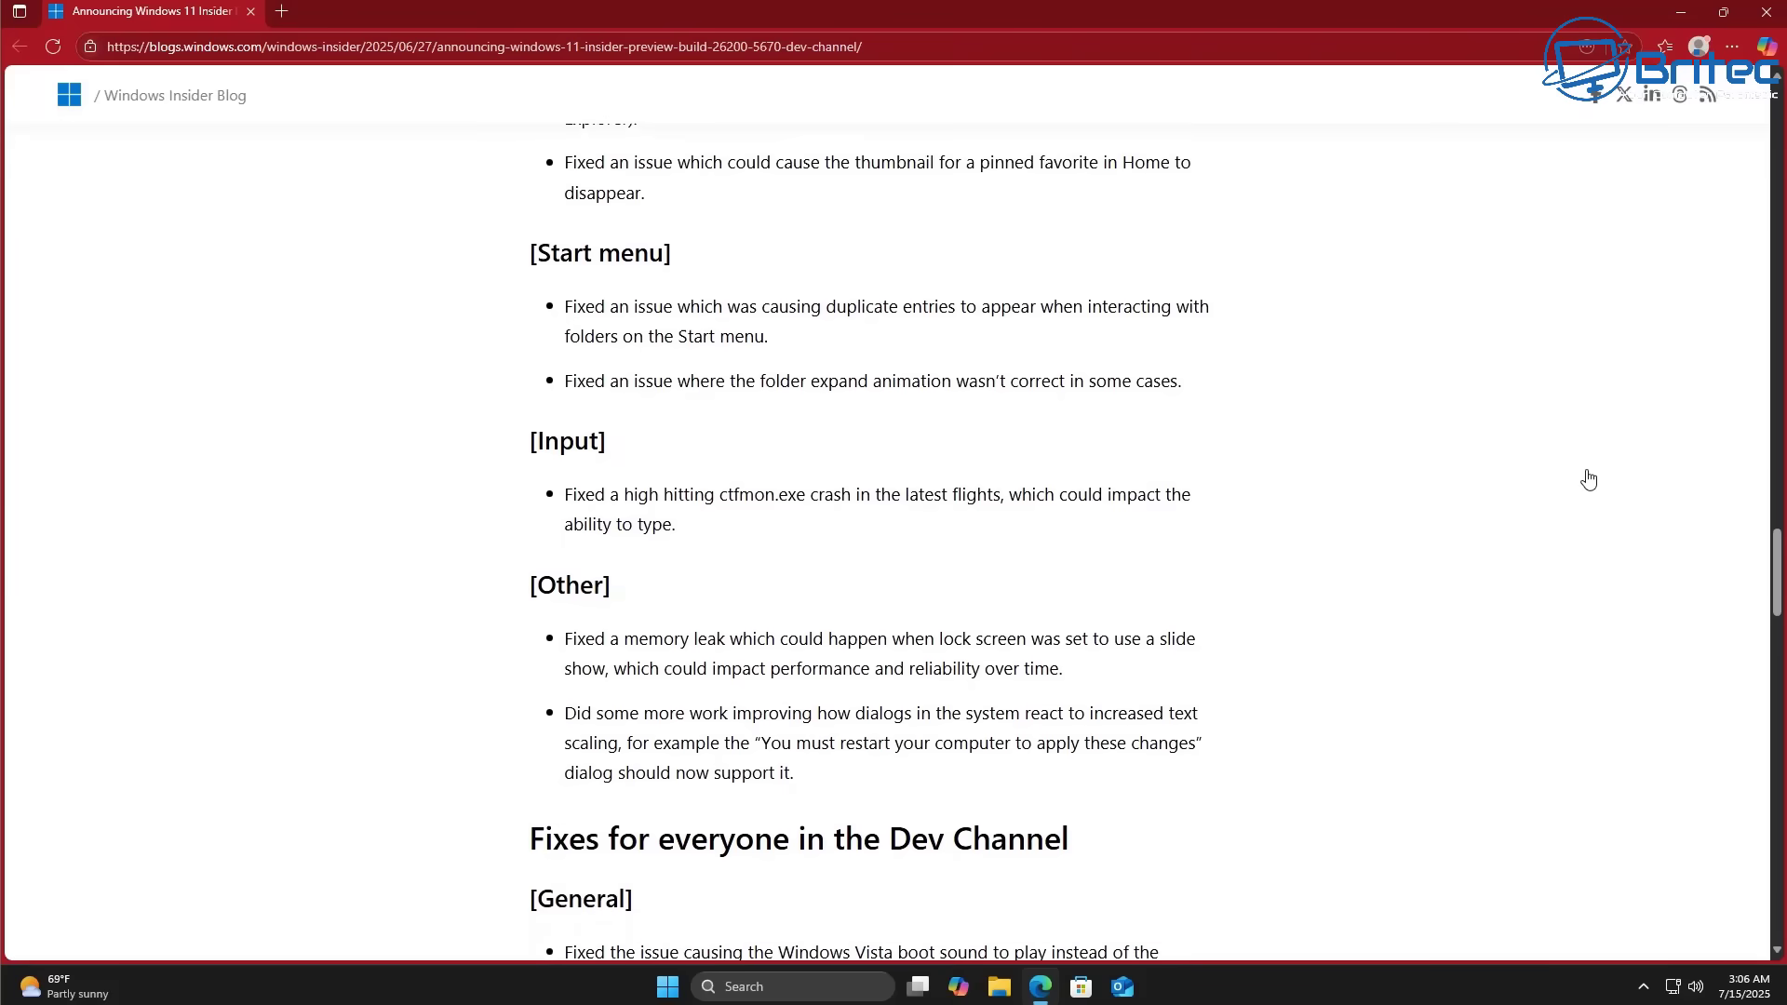
{"action": "scroll", "coordinate": [1589, 479], "scroll_direction": "down", "scroll_amount": 2}
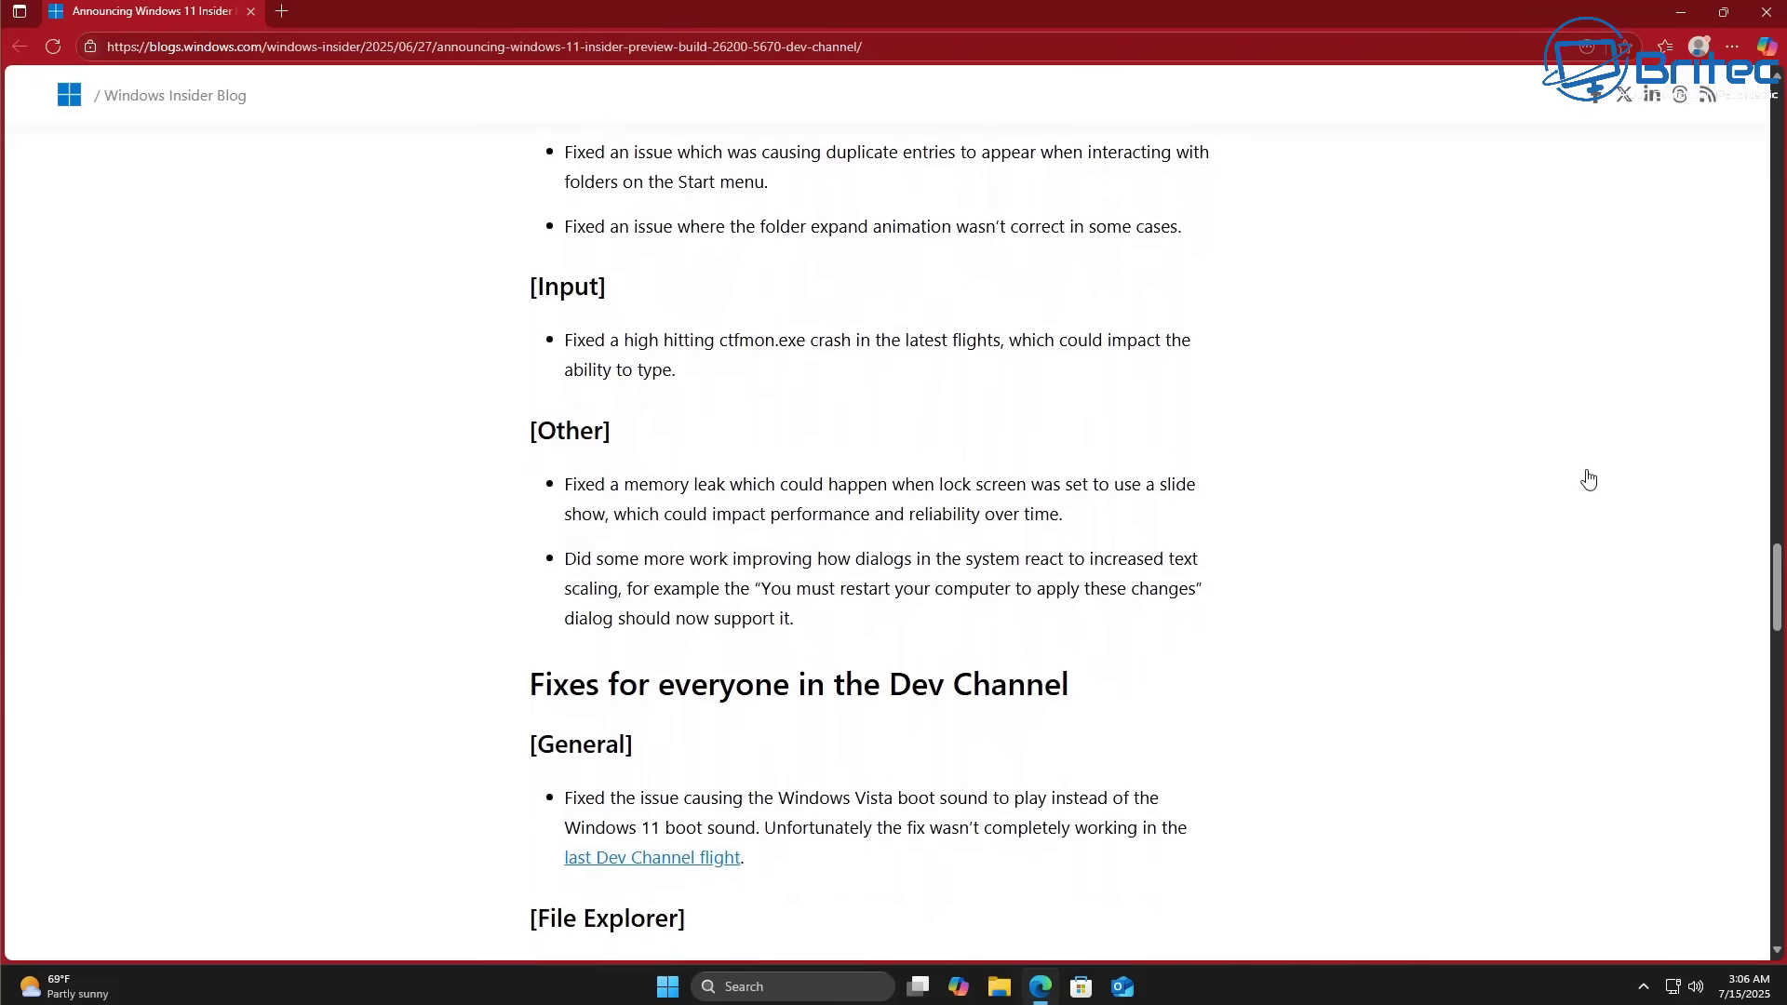
{"action": "scroll", "coordinate": [1589, 479], "scroll_direction": "down", "scroll_amount": 2}
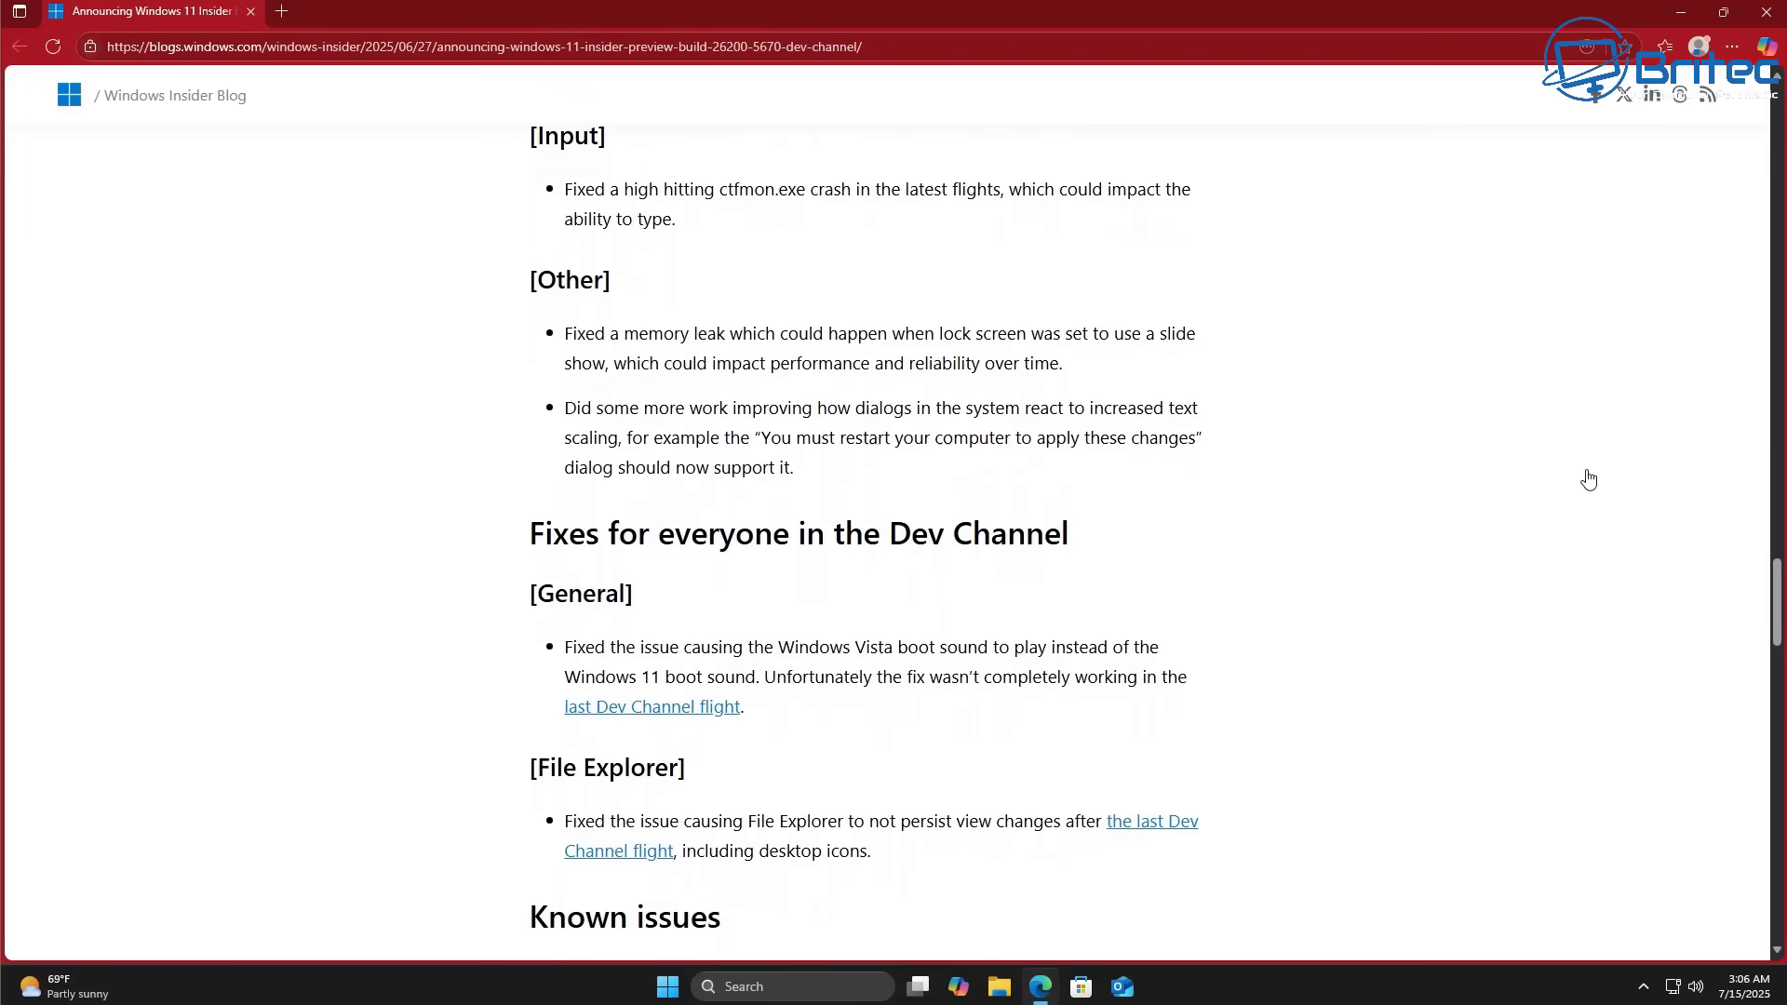
{"action": "scroll", "coordinate": [1588, 480], "scroll_direction": "down", "scroll_amount": 2}
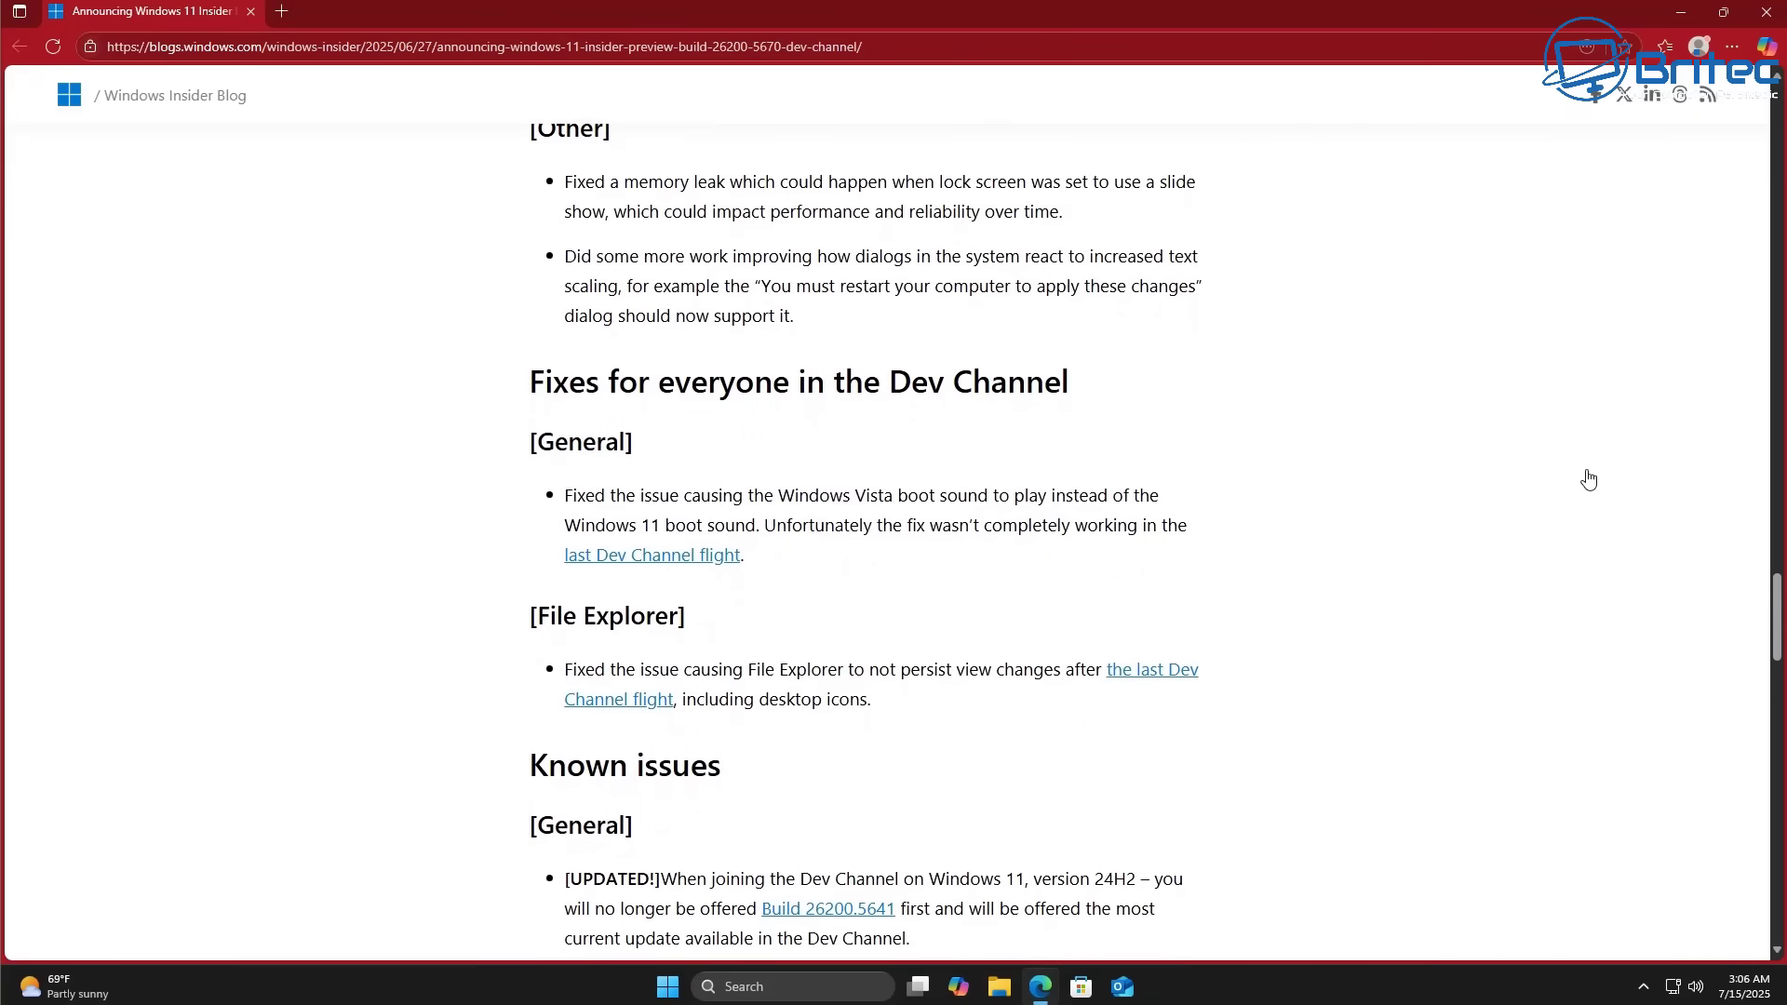